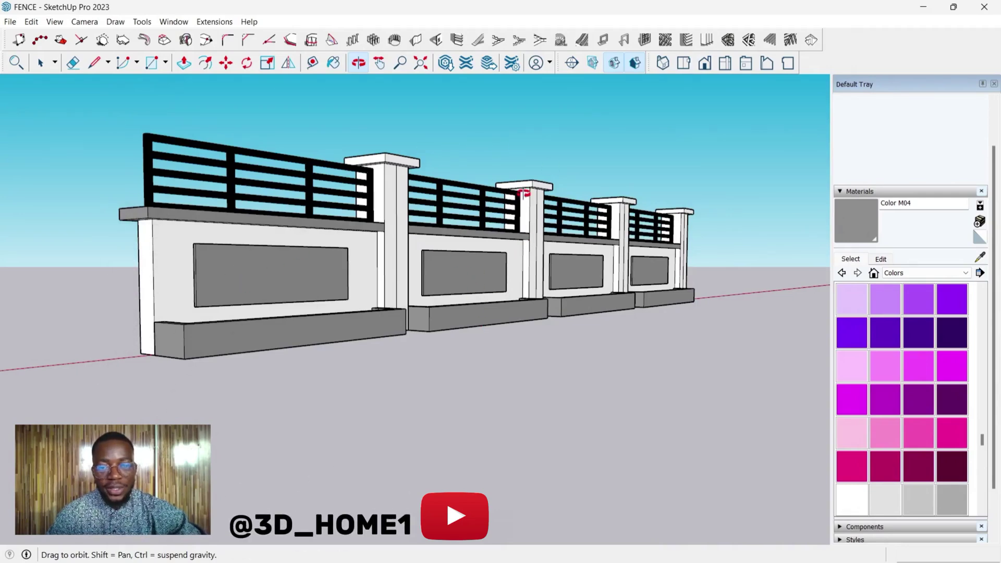
Step: Draw a 225 mm line along the green axis on the open ground in front of the existing fences
drag(522, 194, 490, 271)
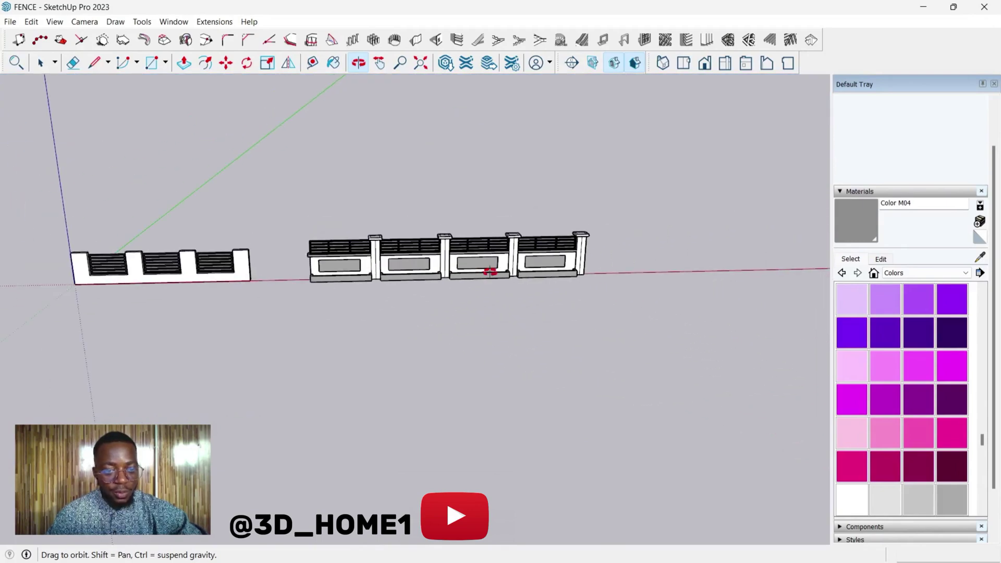
click(95, 64)
middle_drag(208, 232, 320, 326)
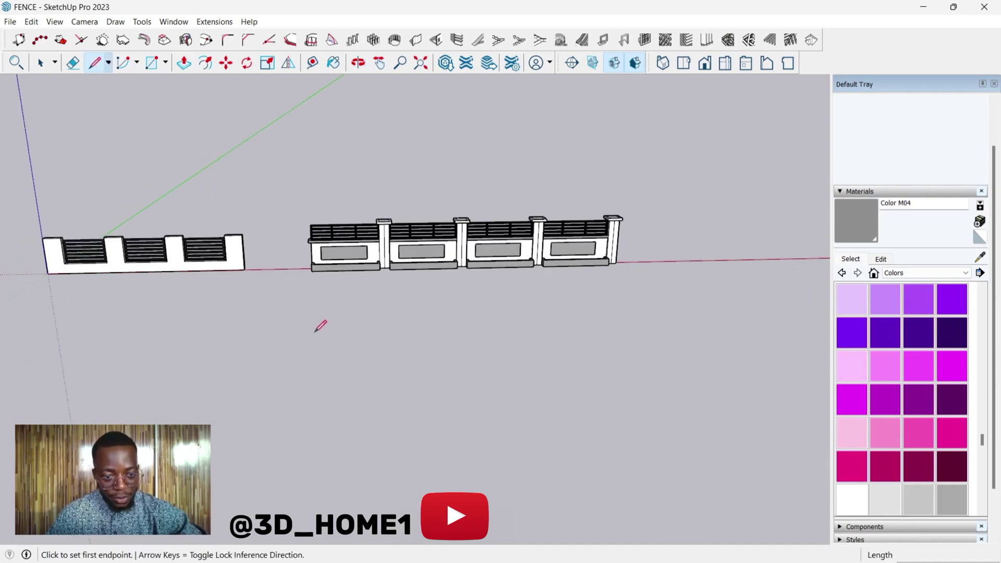
click(297, 349)
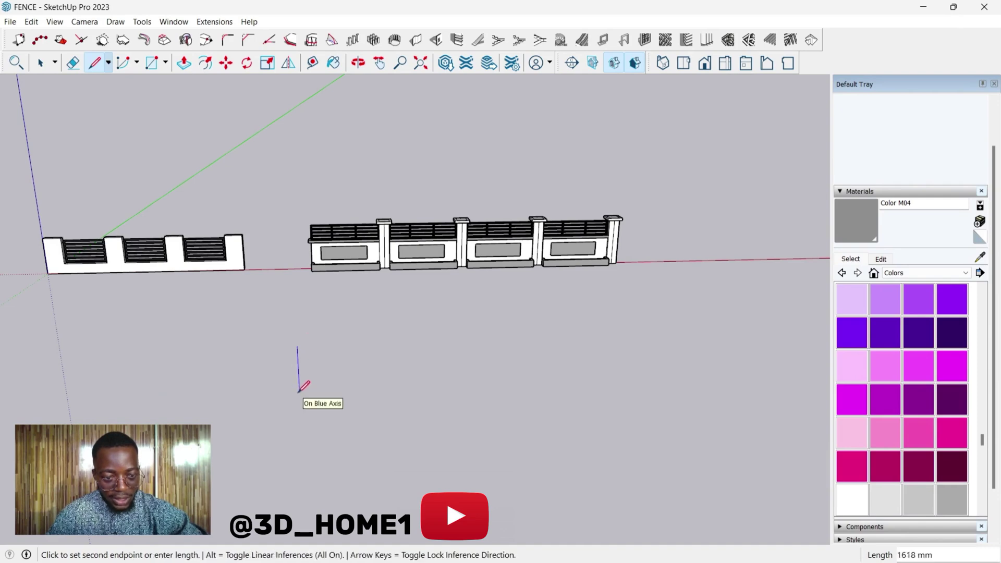
scroll(285, 368, up, 2)
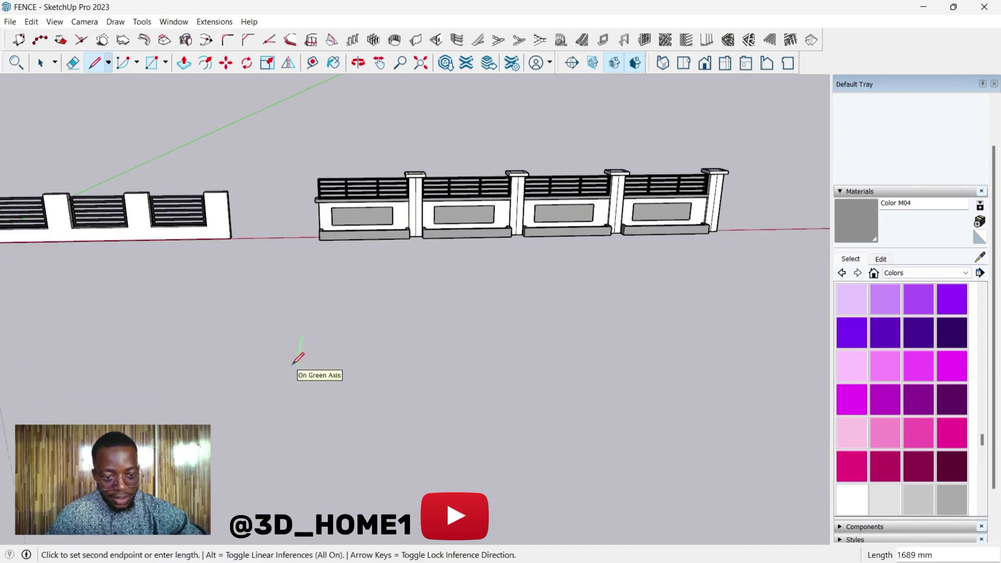
text(225)
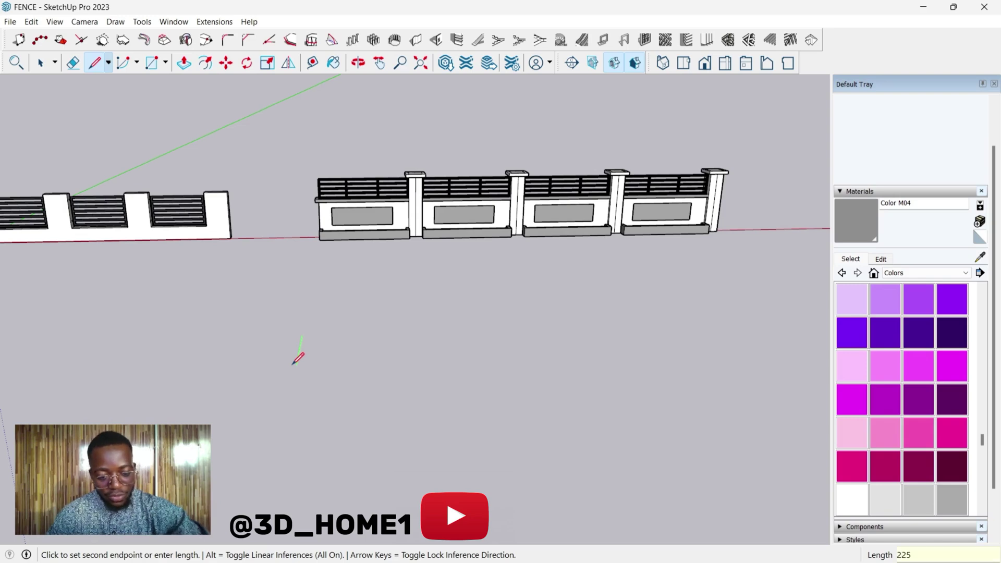
key(Return)
scroll(291, 342, up, 5)
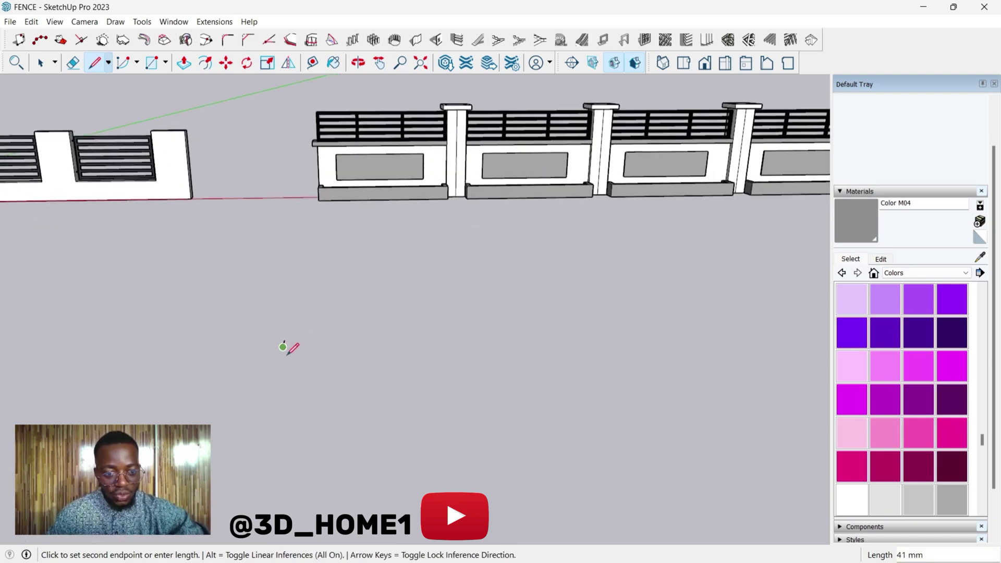
scroll(281, 336, up, 2)
key(Escape)
Step: Draw a 3000 mm line along the red axis from the far end of the 225 mm line
click(289, 323)
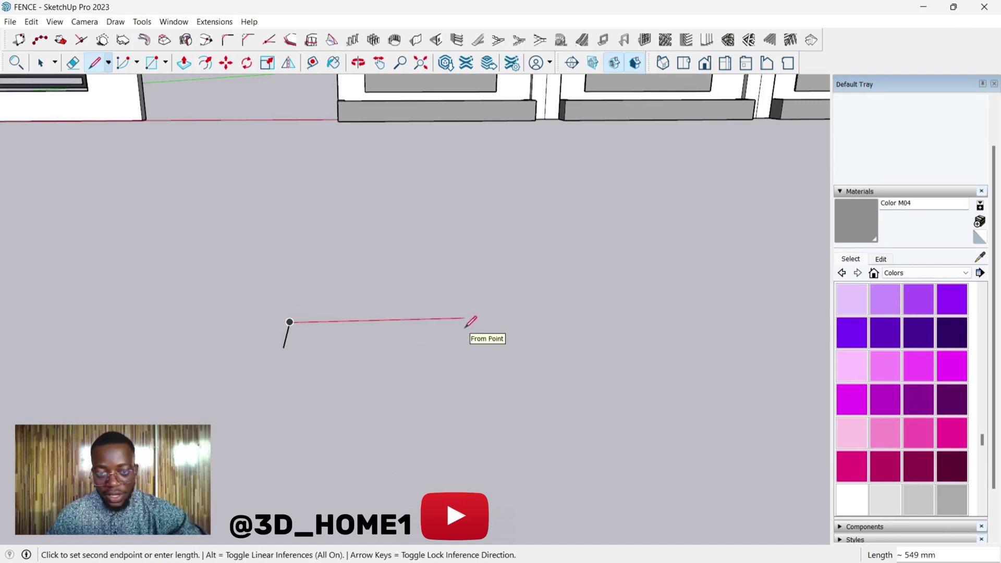
text(3)
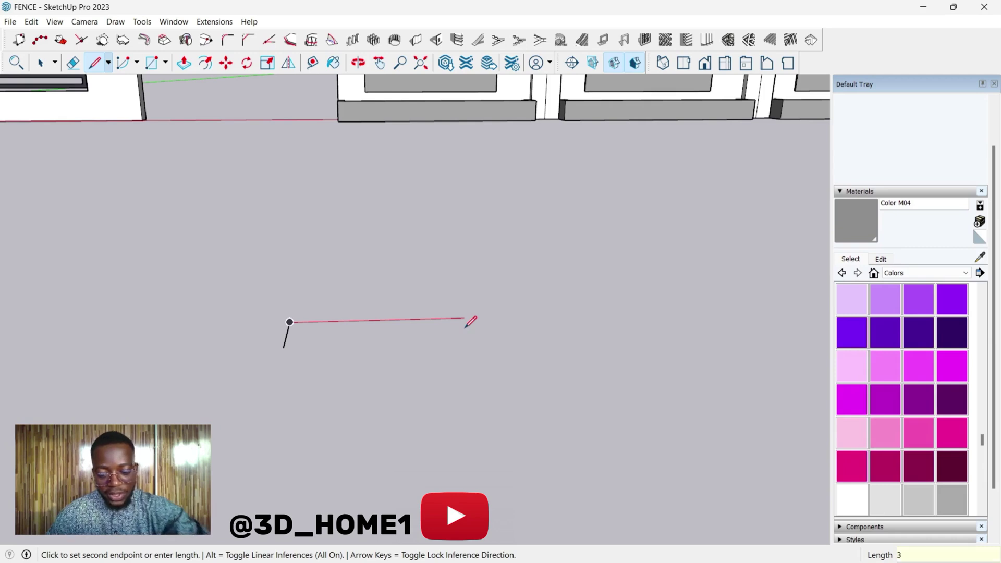
text(000)
key(Return)
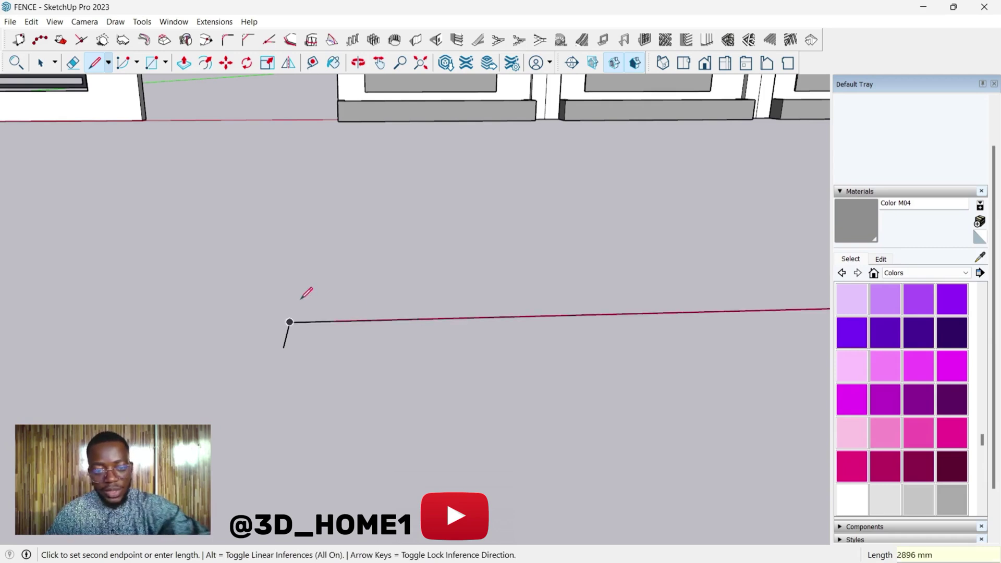
Step: Add a 225 mm end edge along the green axis and close the outline into a rectangular wall strip
scroll(398, 335, down, 3)
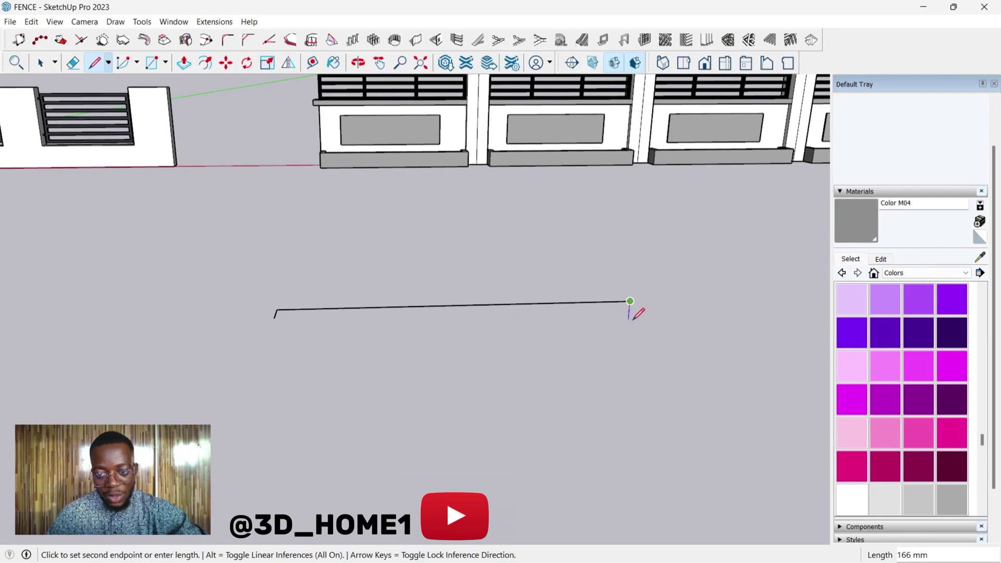
scroll(633, 308, up, 2)
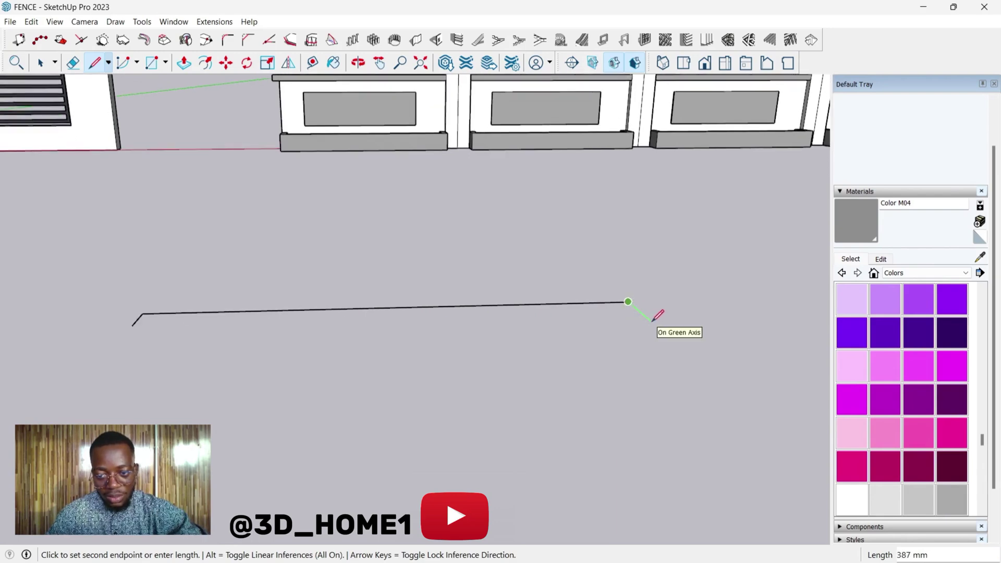
text(225)
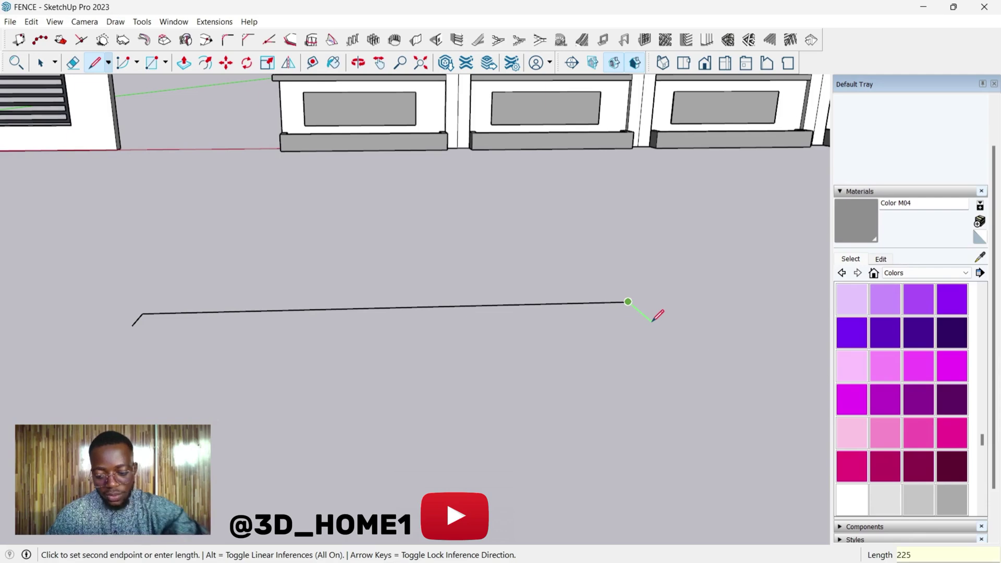
key(Return)
click(131, 324)
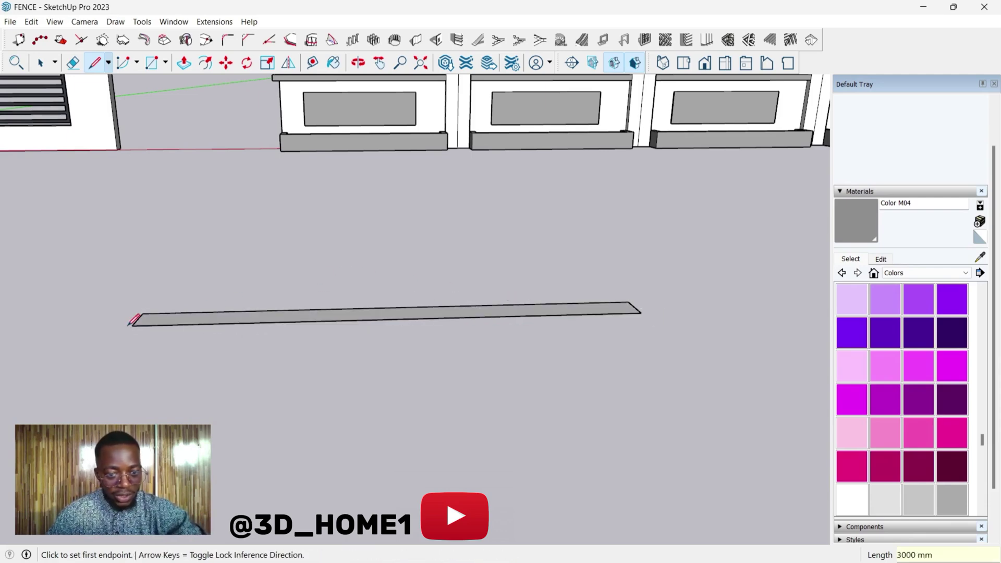
Step: Draw a separate 450 mm line along the green axis just beyond the strip's right end
mouse_move(229, 363)
middle_down()
mouse_move(391, 397)
mouse_move(396, 364)
middle_up()
key(o)
drag(398, 360, 441, 248)
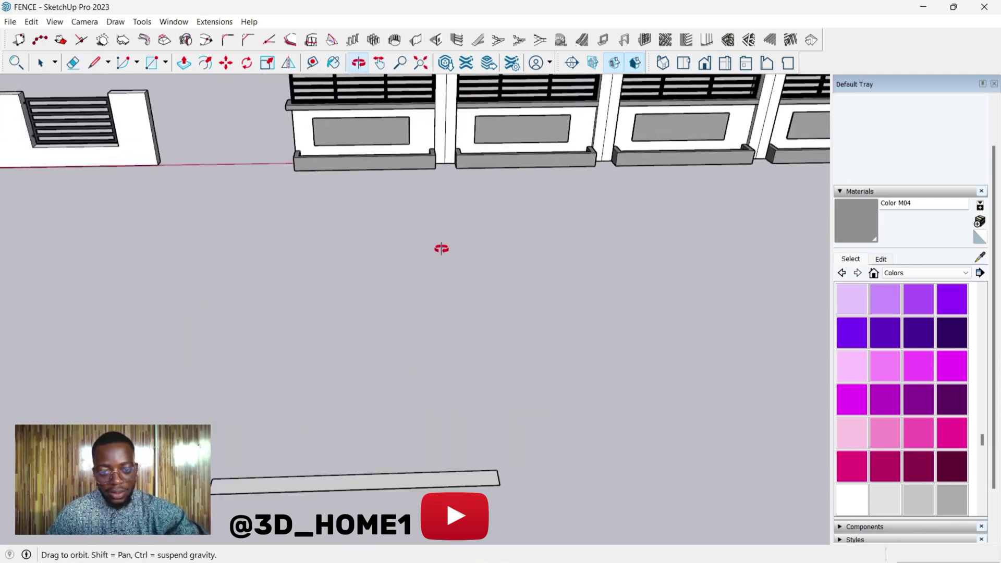
middle_drag(441, 248, 399, 451)
scroll(394, 429, up, 2)
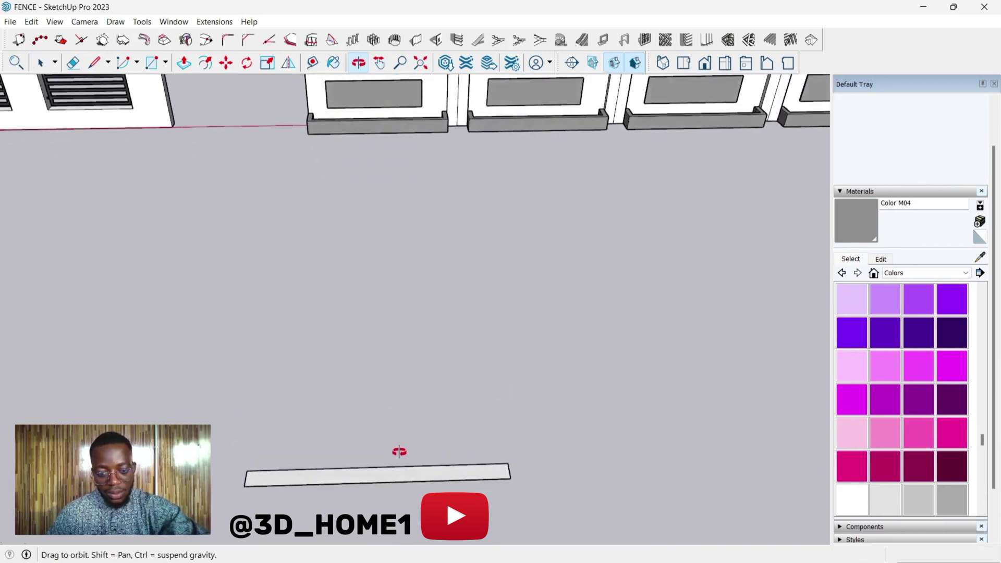
drag(399, 452, 493, 374)
key(space)
mouse_move(493, 373)
middle_down()
mouse_move(492, 382)
mouse_move(402, 360)
mouse_move(465, 353)
middle_up()
key(l)
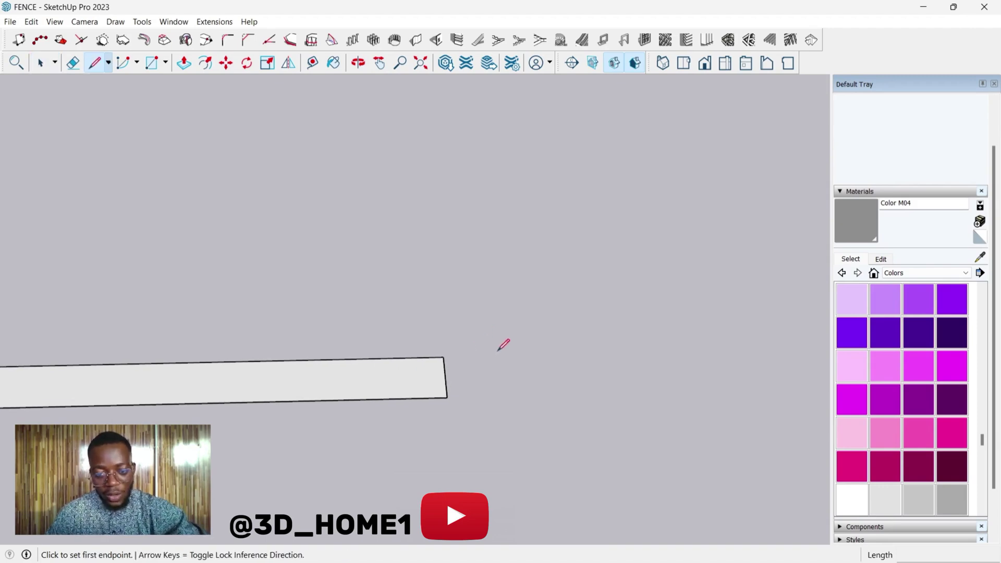
click(495, 331)
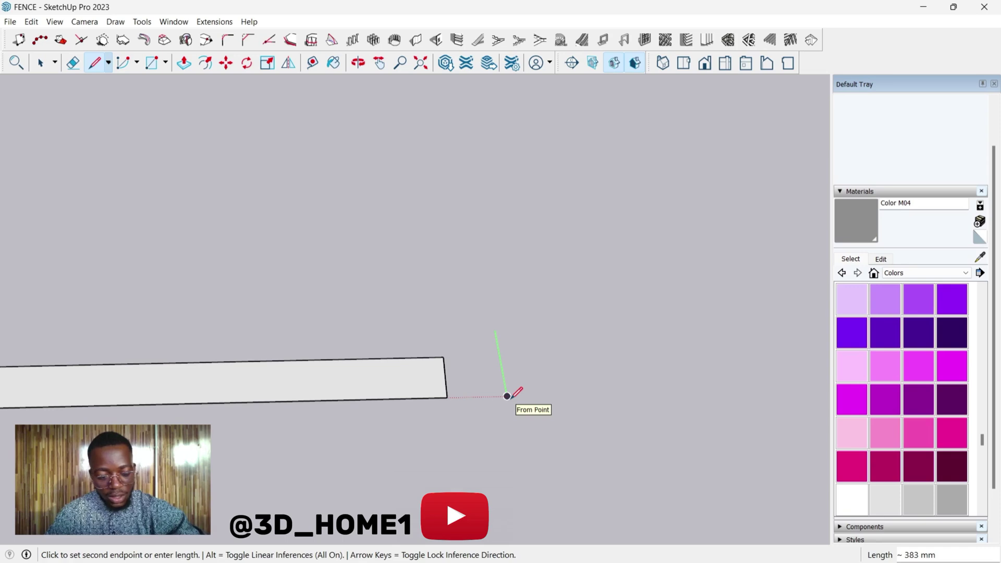
text(45)
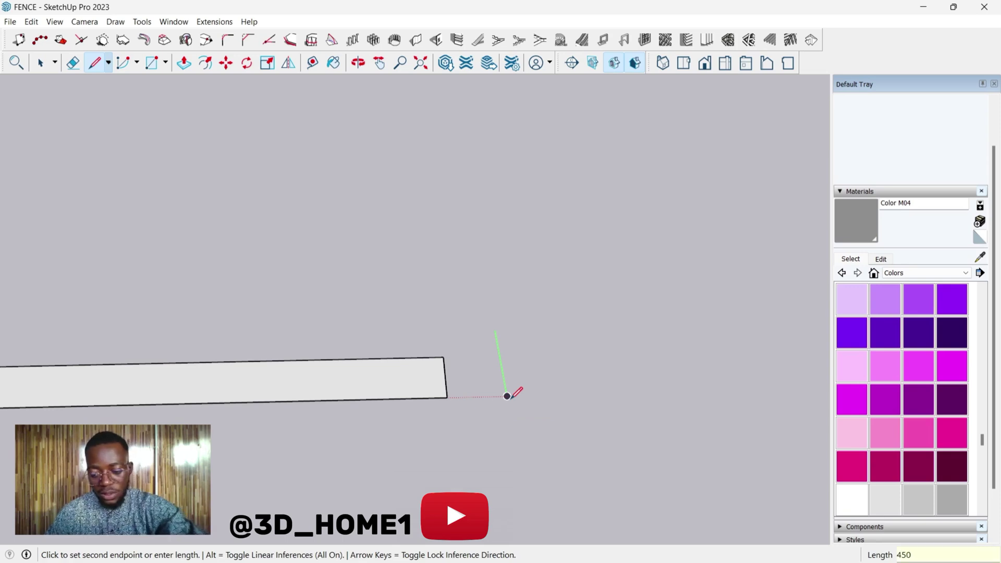
text(0)
key(Return)
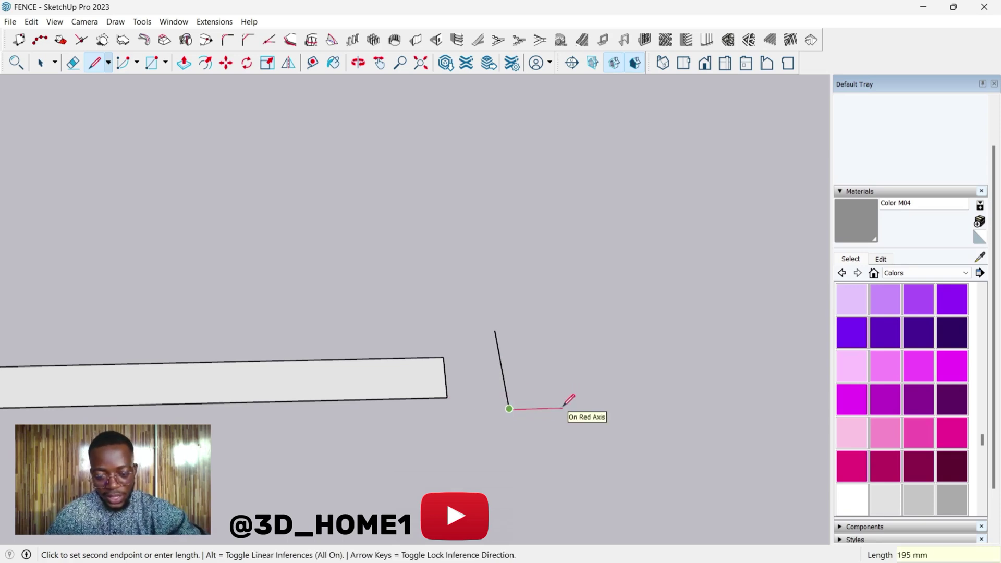
Step: Draw a 450 mm line along the red axis from the near end of the separate 450 mm line
text(225)
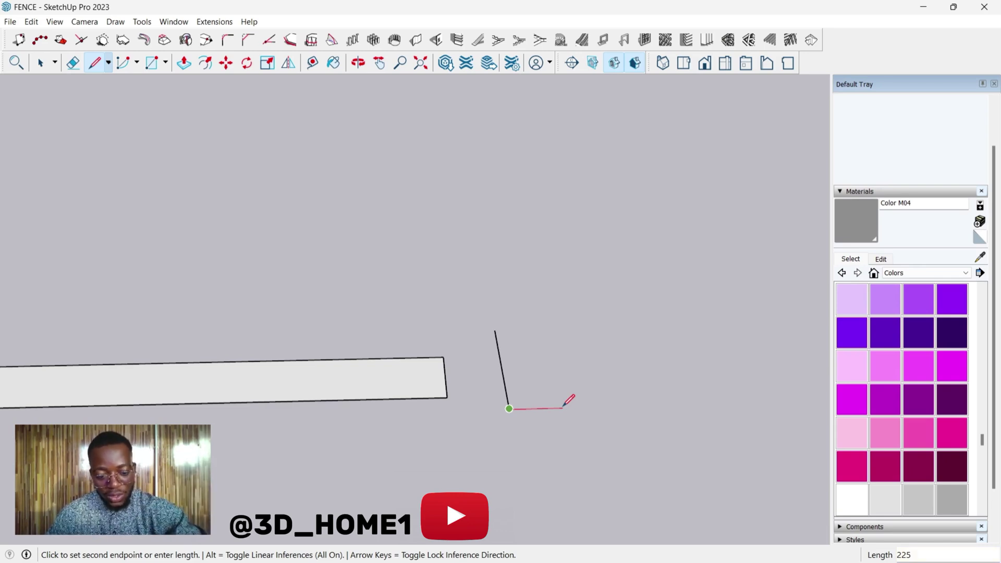
key(Escape)
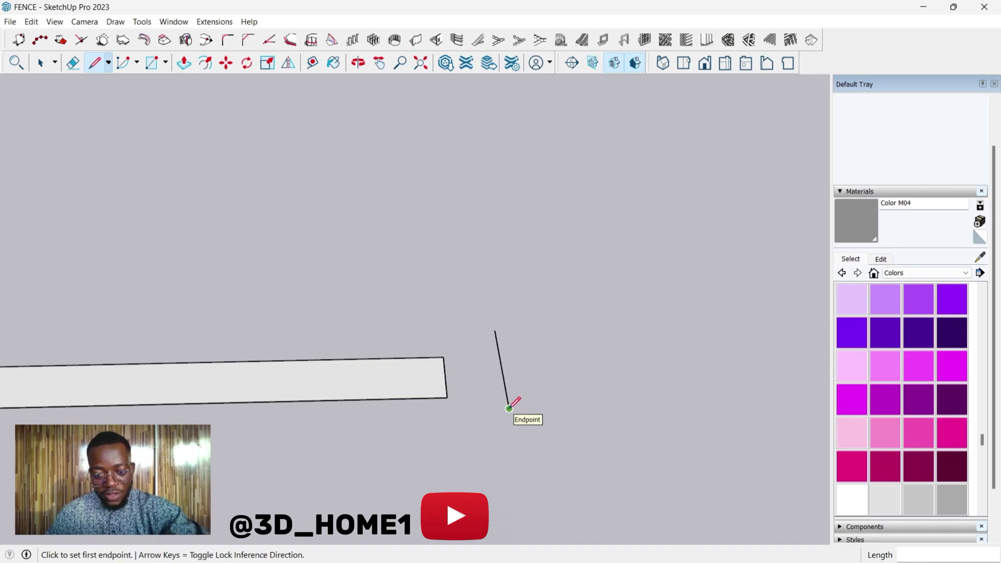
click(510, 407)
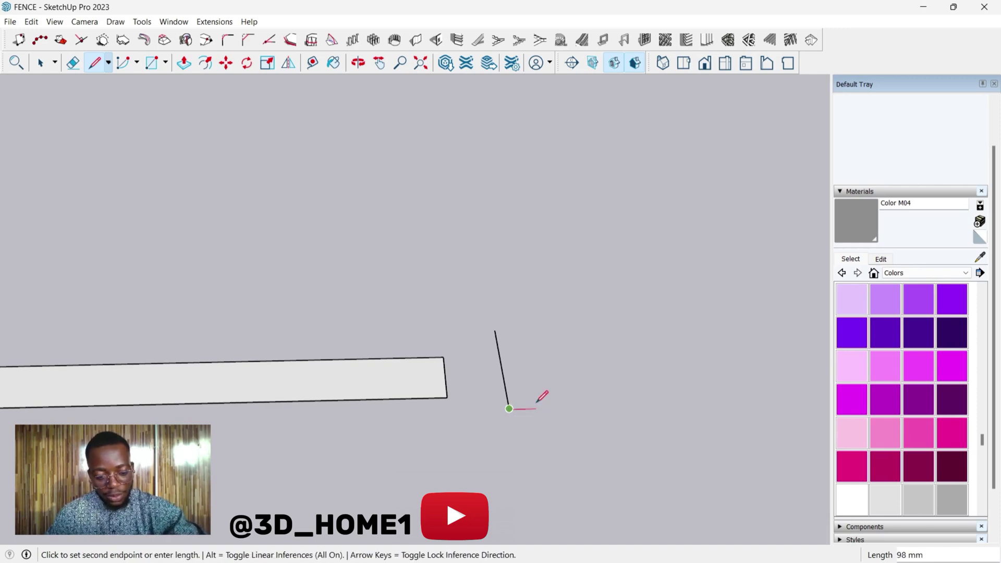
text(450)
key(Return)
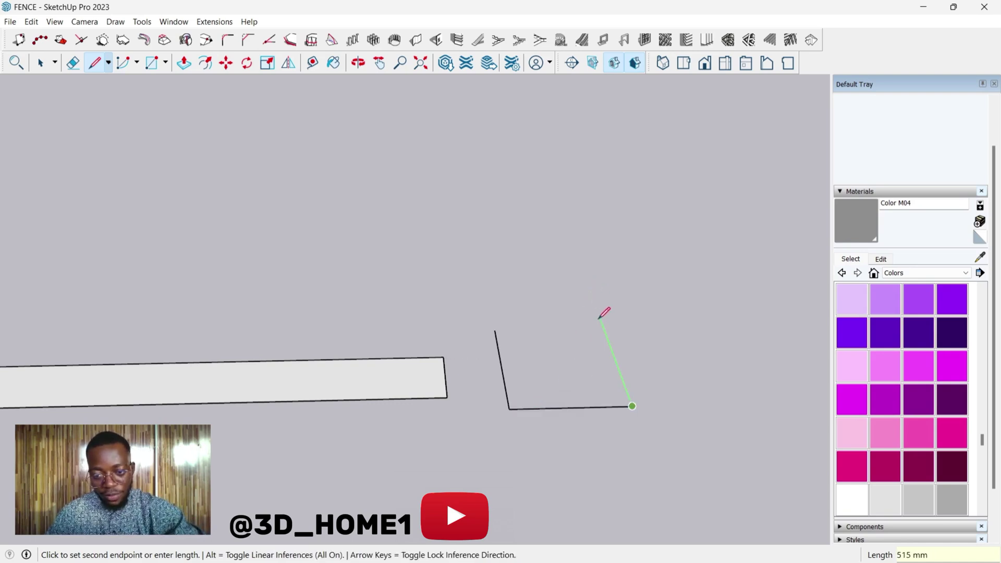
Step: Close the outline into a square column base and erase the overshooting piece of its right edge
click(589, 290)
key(Escape)
click(495, 330)
click(603, 329)
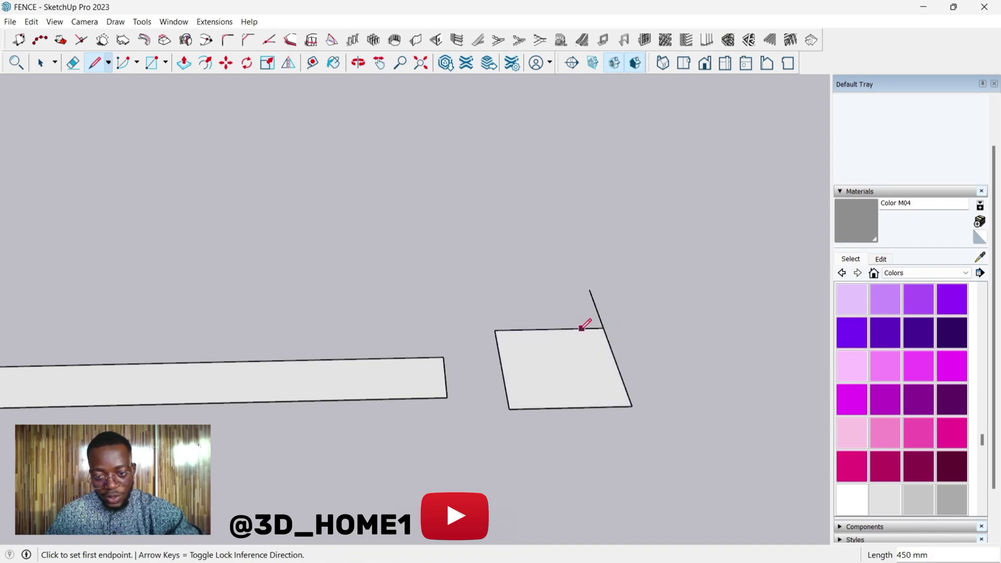
key(e)
Step: Divide the square in half with a line between the midpoints of its far and near edges
key(l)
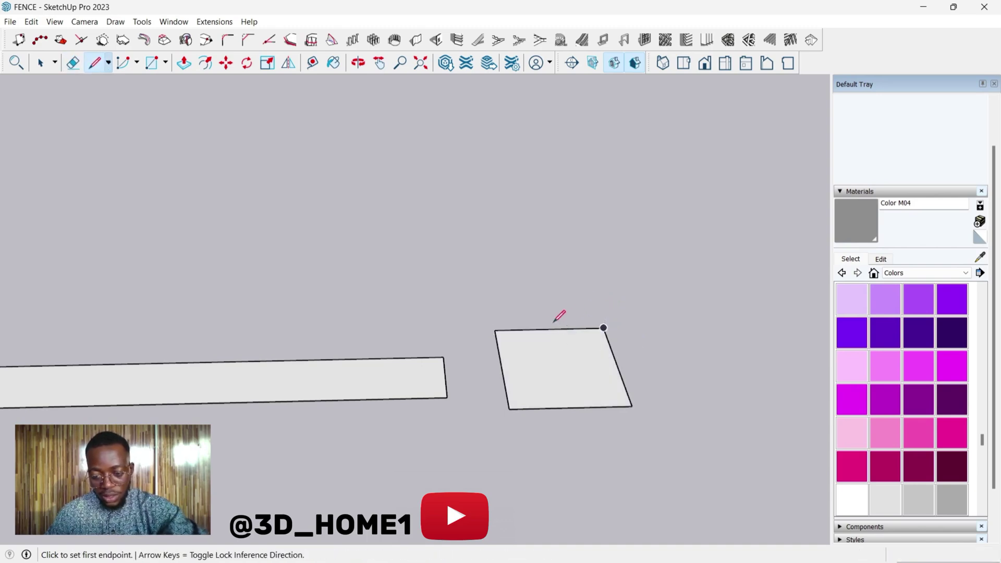
click(549, 329)
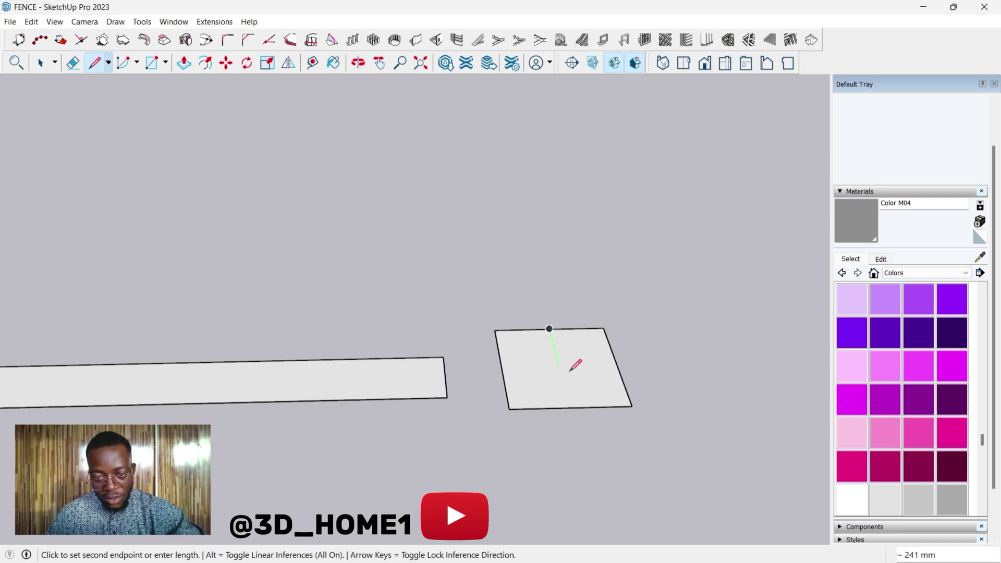
click(569, 406)
key(space)
scroll(573, 365, up, 3)
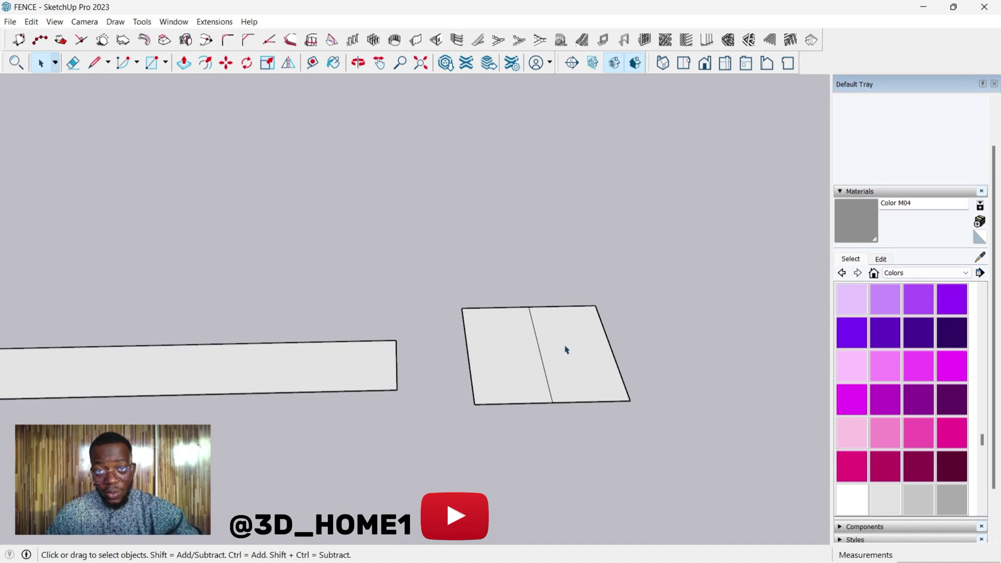
scroll(577, 360, down, 3)
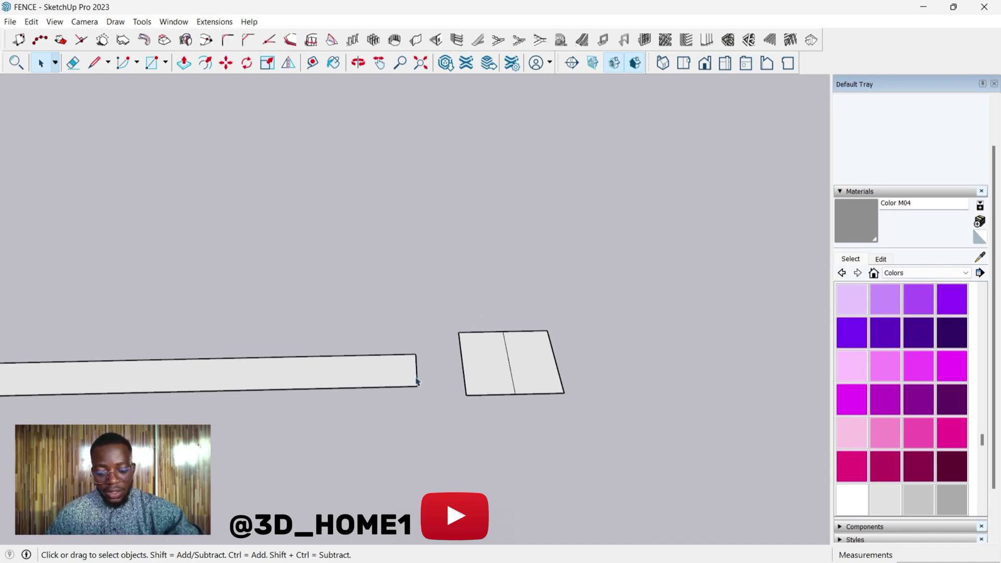
Step: Move the whole divided square so its left edge's midpoint meets the midpoint of the wall strip's right end
middle_drag(499, 342, 460, 342)
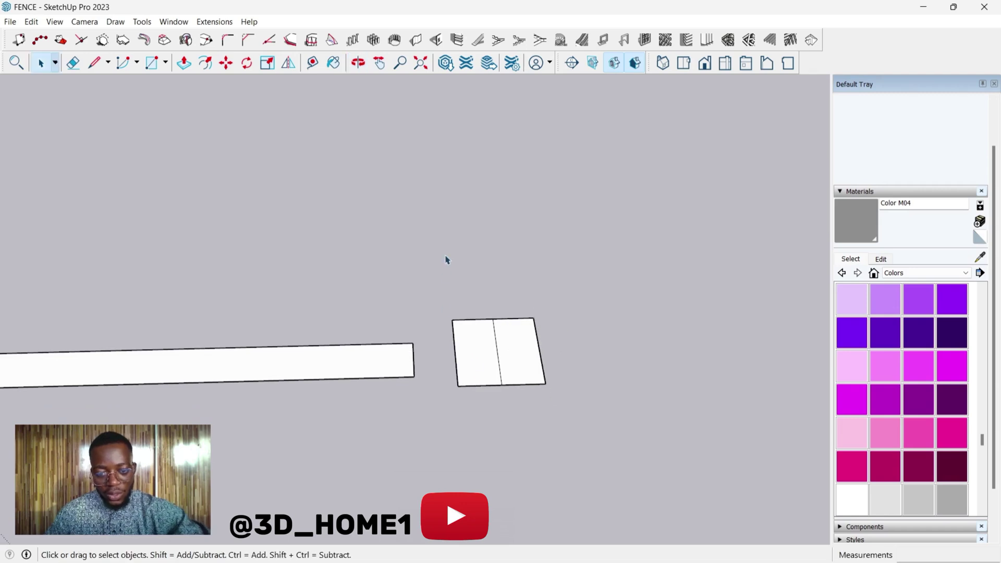
drag(444, 255, 634, 458)
scroll(484, 352, up, 4)
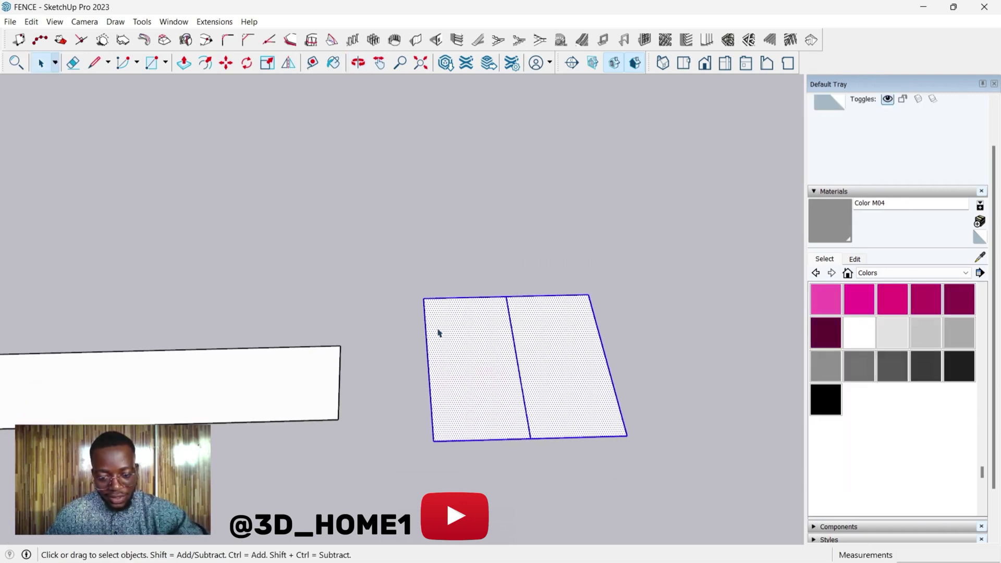
key(m)
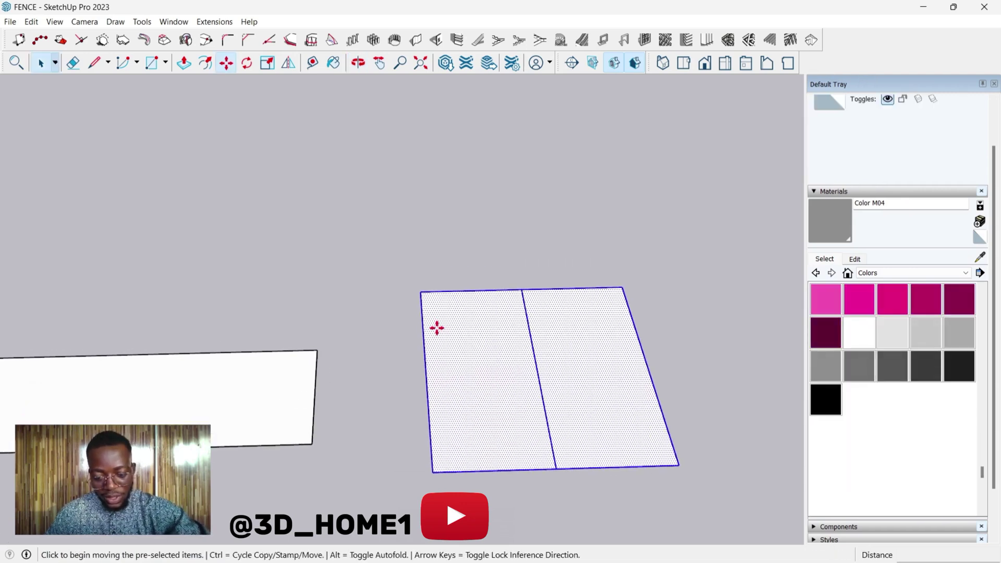
click(426, 371)
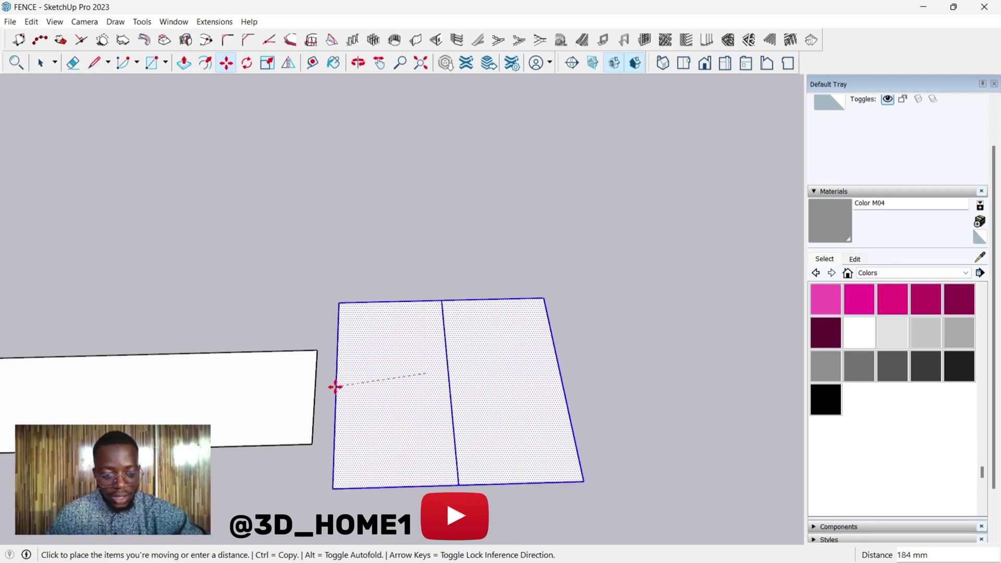
scroll(334, 386, up, 1)
key(Escape)
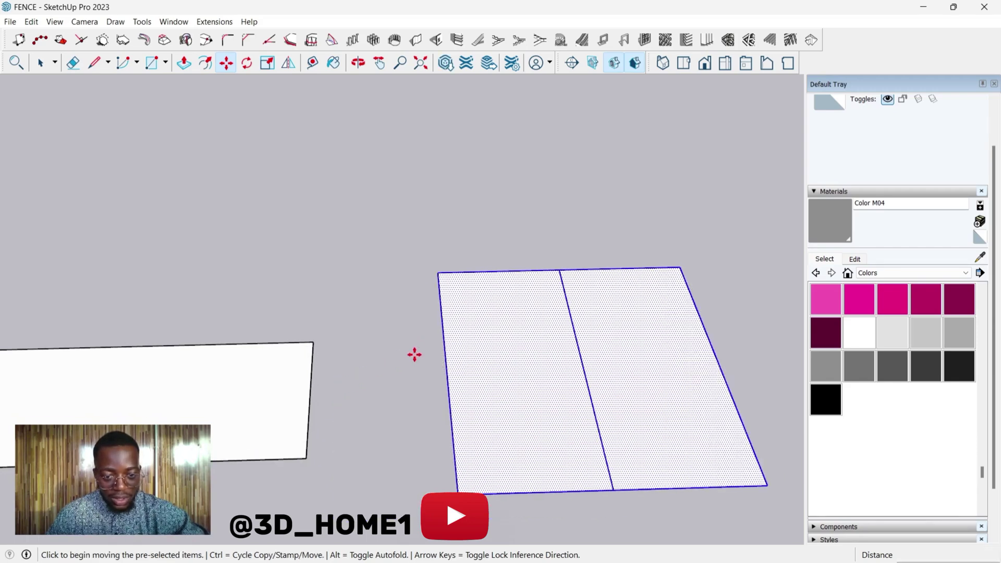
click(447, 371)
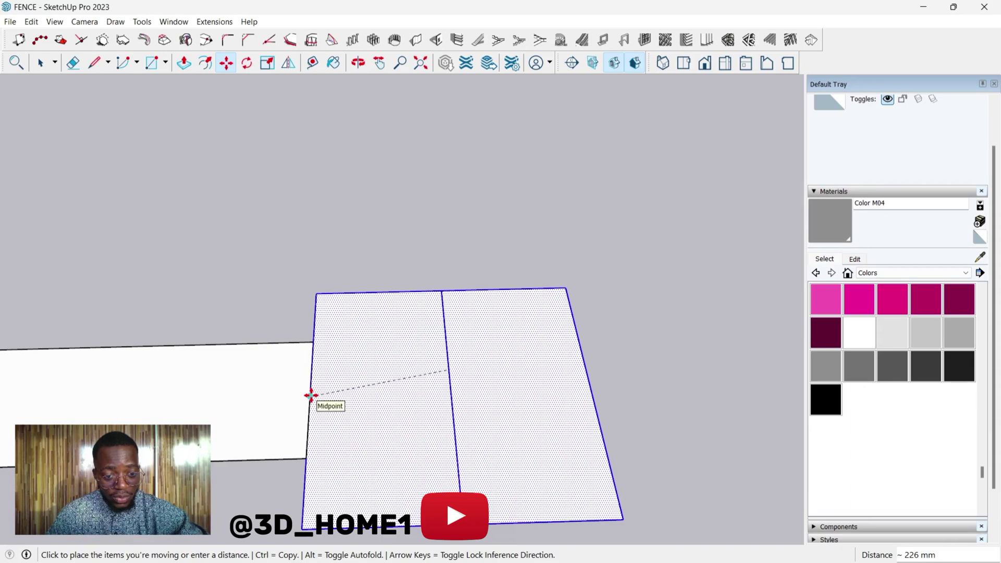
click(311, 396)
scroll(418, 351, down, 5)
key(space)
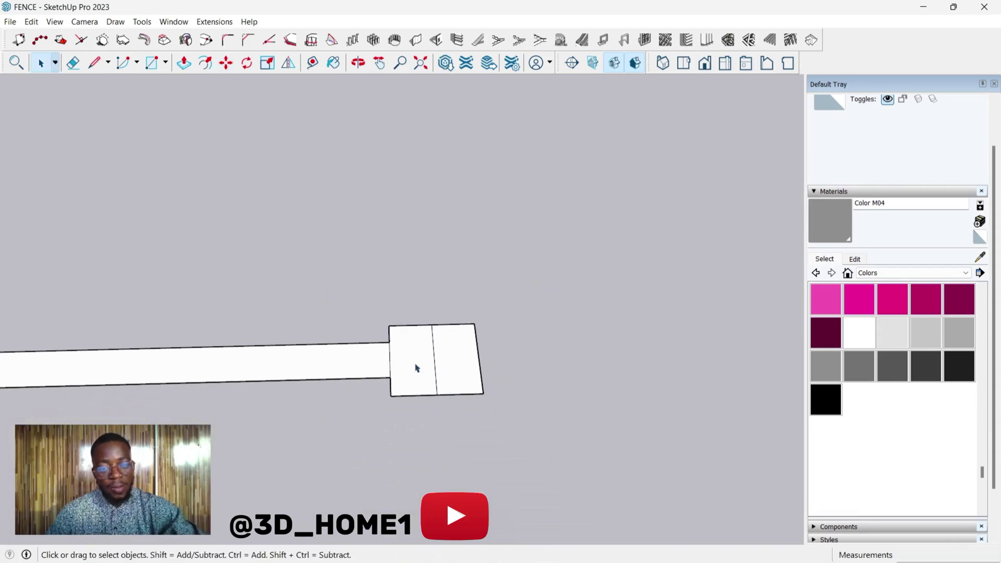
Step: Push/pull the half of the divided column base nearest the wall strip up to 2000 mm
scroll(442, 406, down, 3)
scroll(433, 382, up, 5)
click(433, 382)
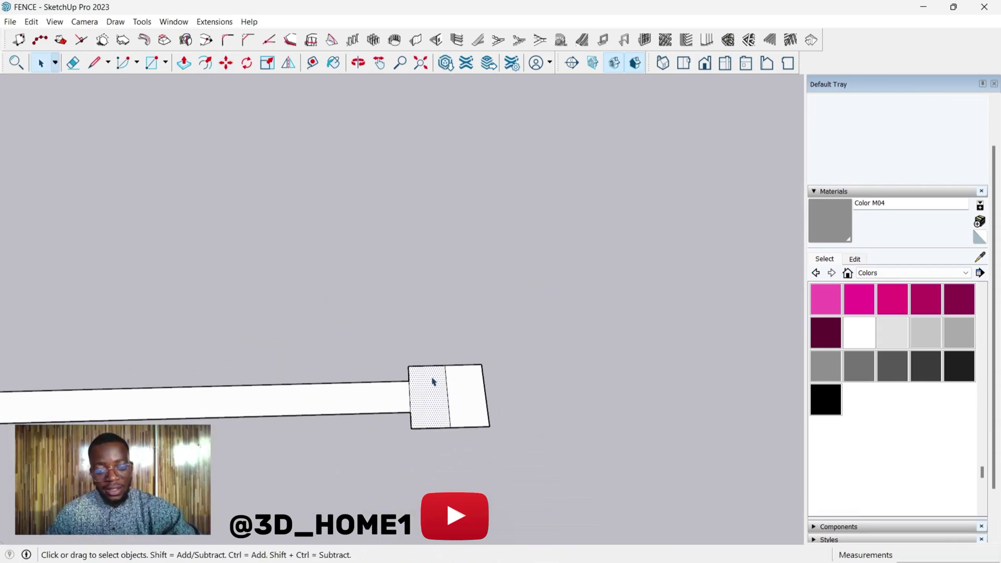
key(p)
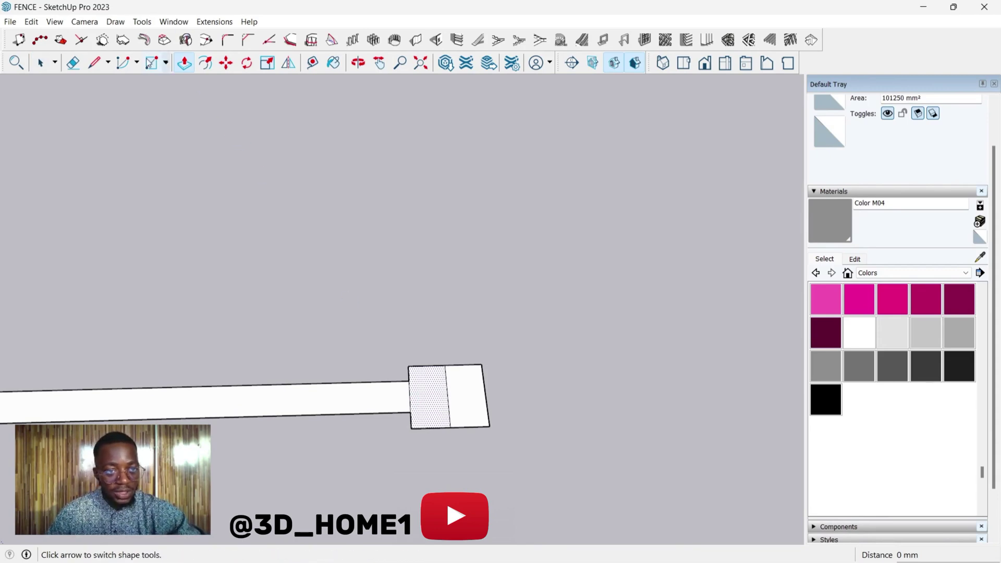
click(430, 392)
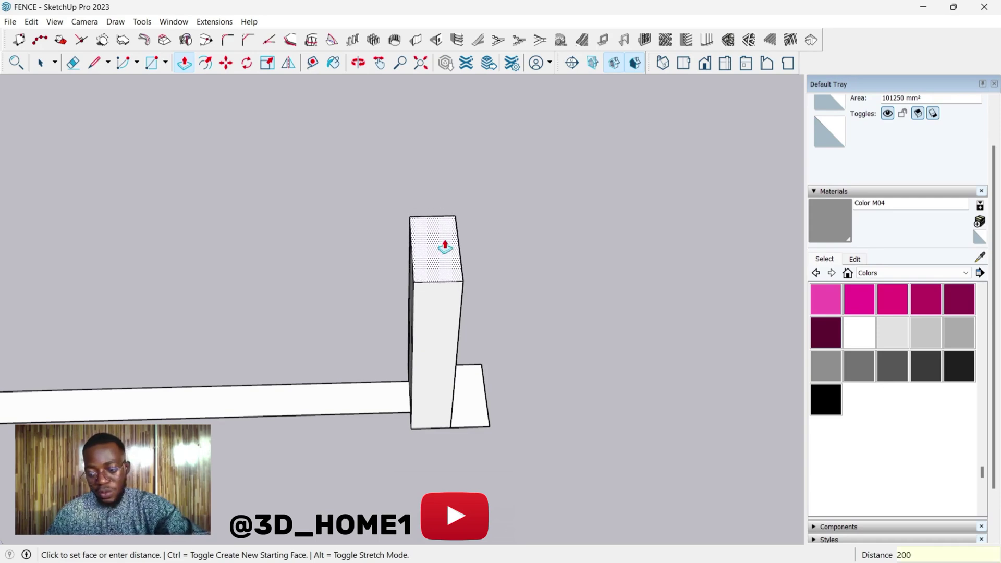
key(Return)
scroll(346, 353, down, 2)
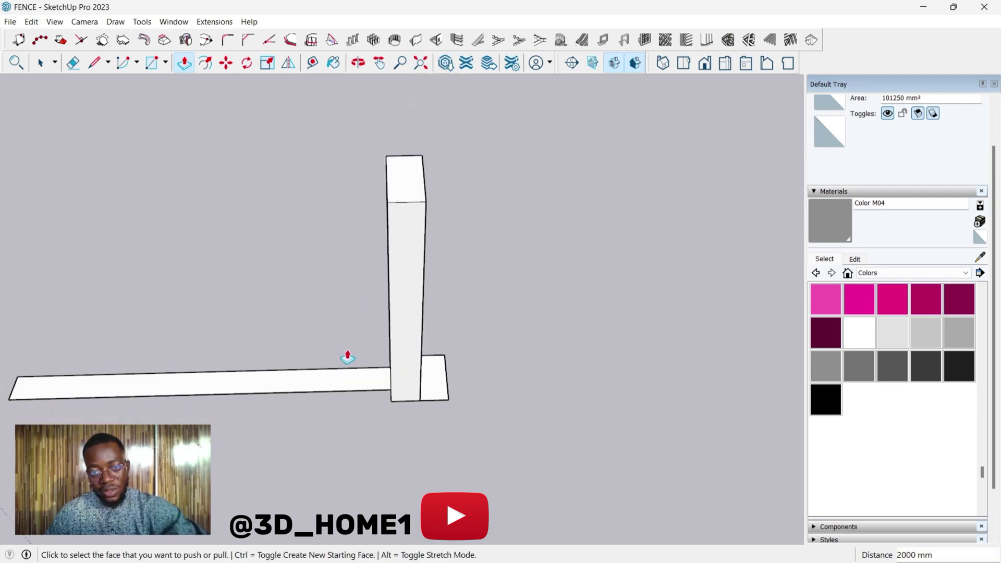
Step: Raise the other half of the column base level with the top of the first half
click(436, 389)
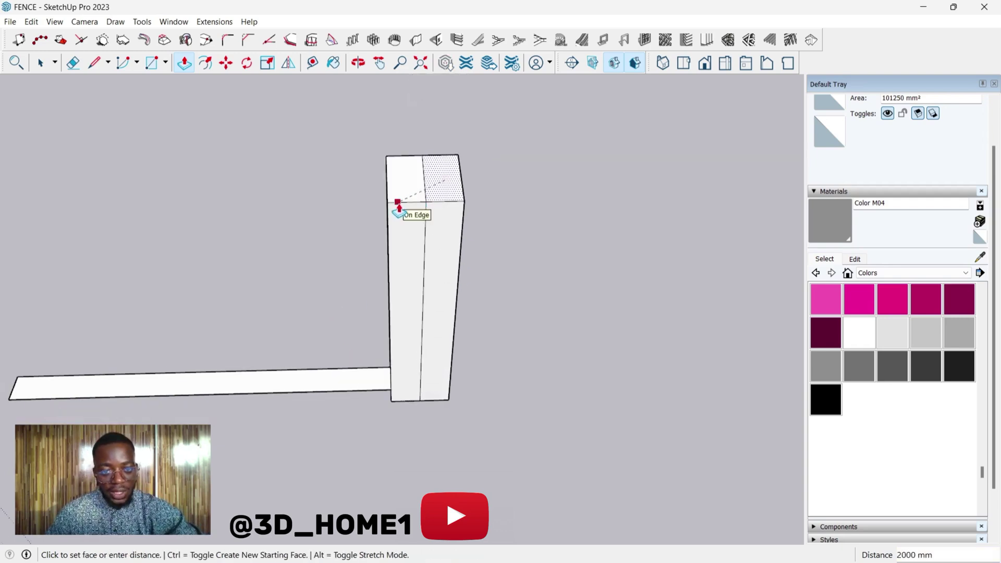
key(Escape)
click(436, 391)
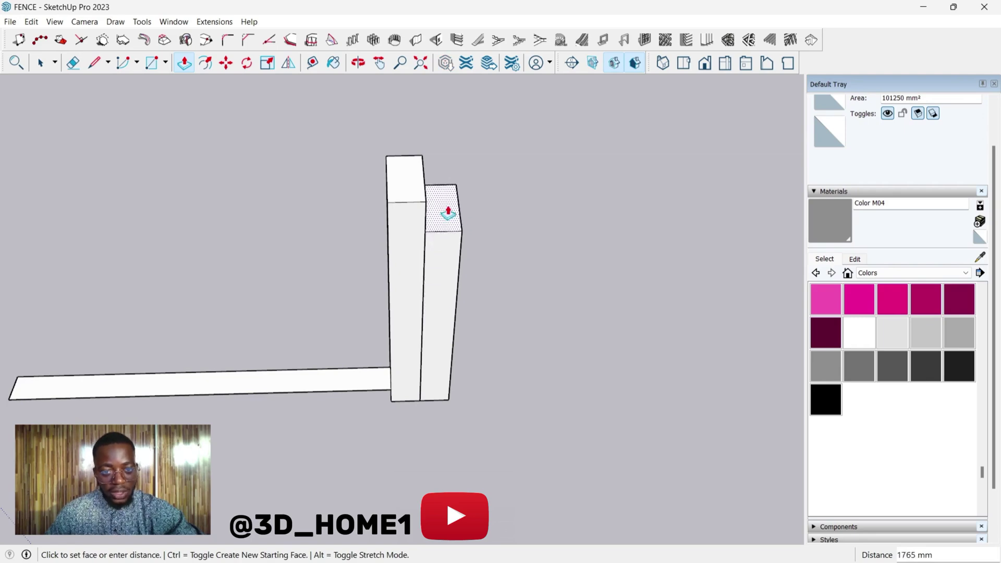
click(408, 206)
scroll(416, 297, down, 2)
scroll(344, 349, up, 1)
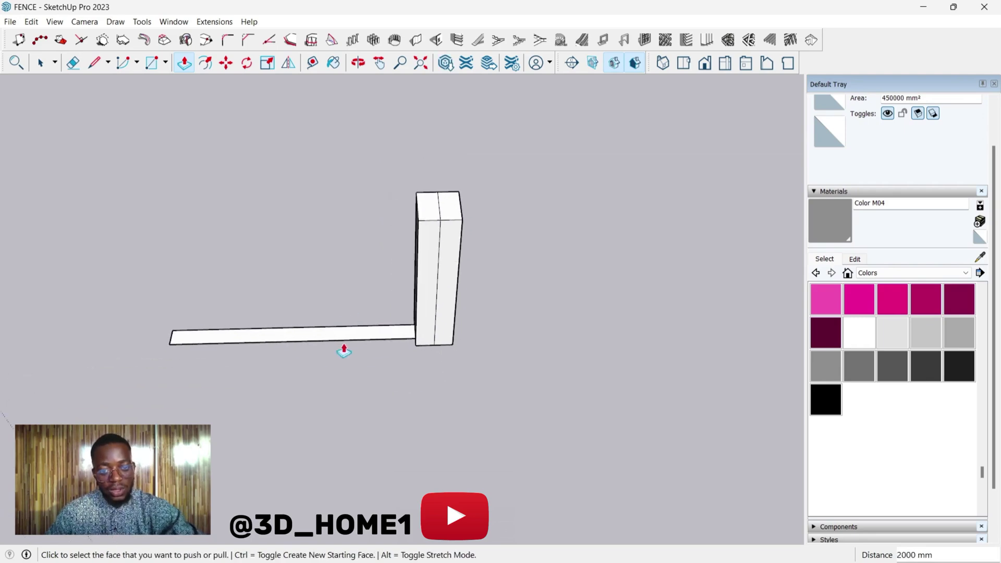
Step: Extrude the wall strip beside the column to a height of 1200 mm
click(357, 336)
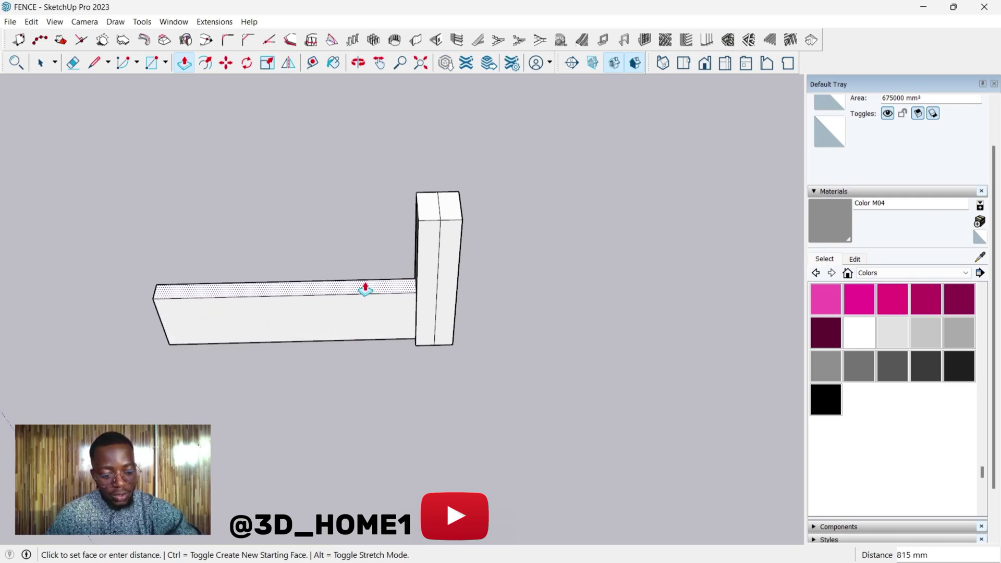
key(Return)
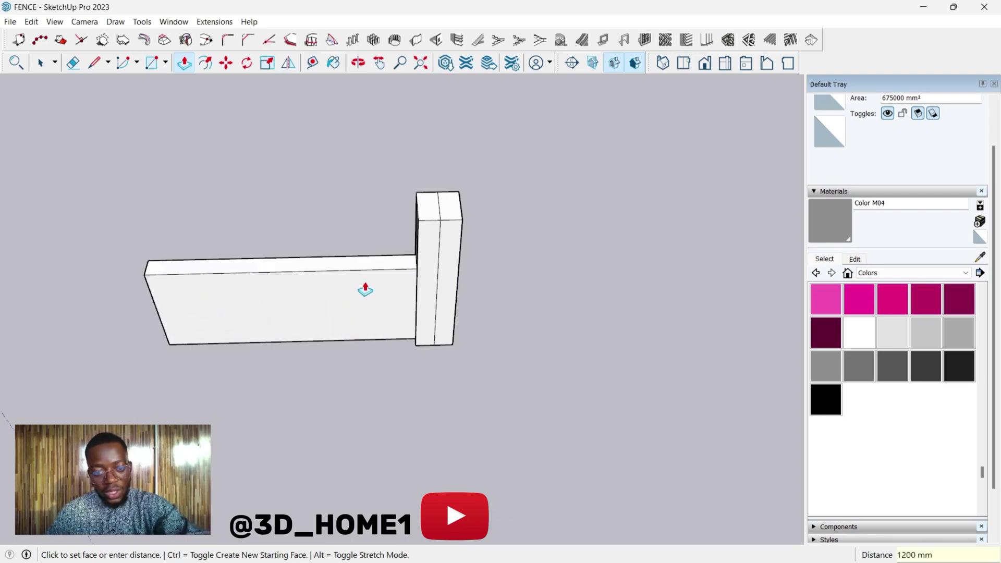
middle_drag(365, 288, 306, 308)
key(space)
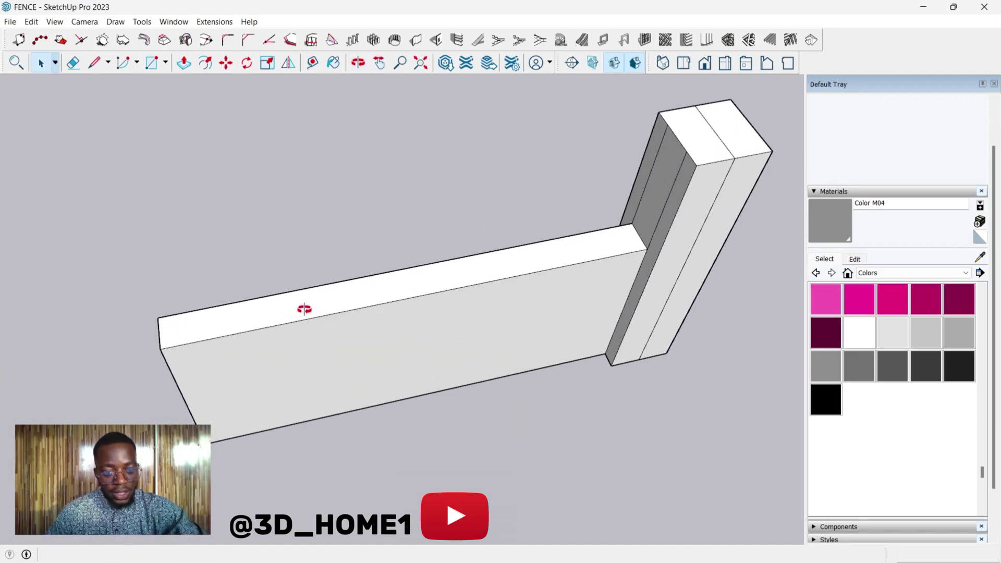
Step: Examine how the coping, railing, panel and base band are built on the existing columned fence
scroll(331, 393, down, 10)
scroll(239, 172, up, 15)
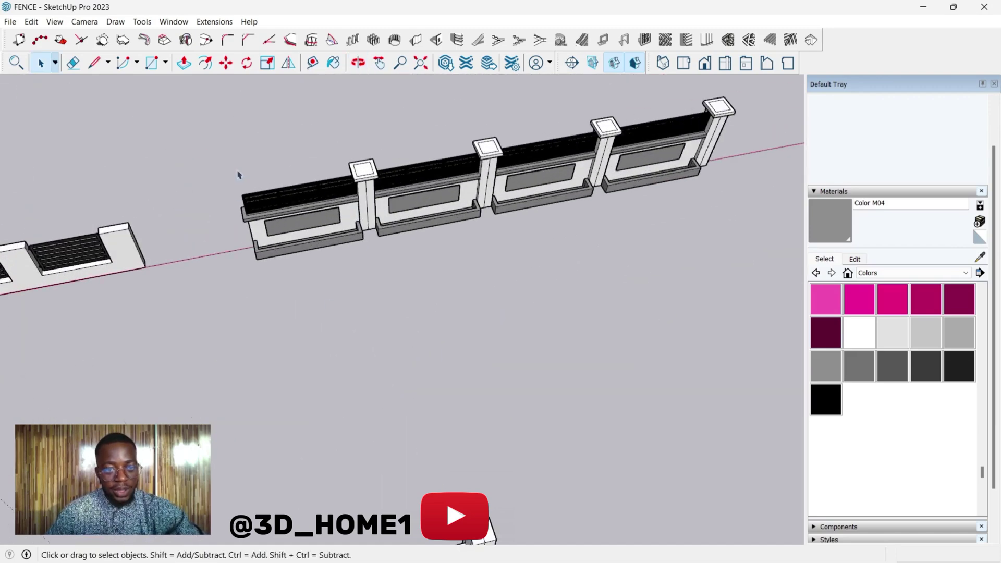
middle_drag(261, 212, 391, 168)
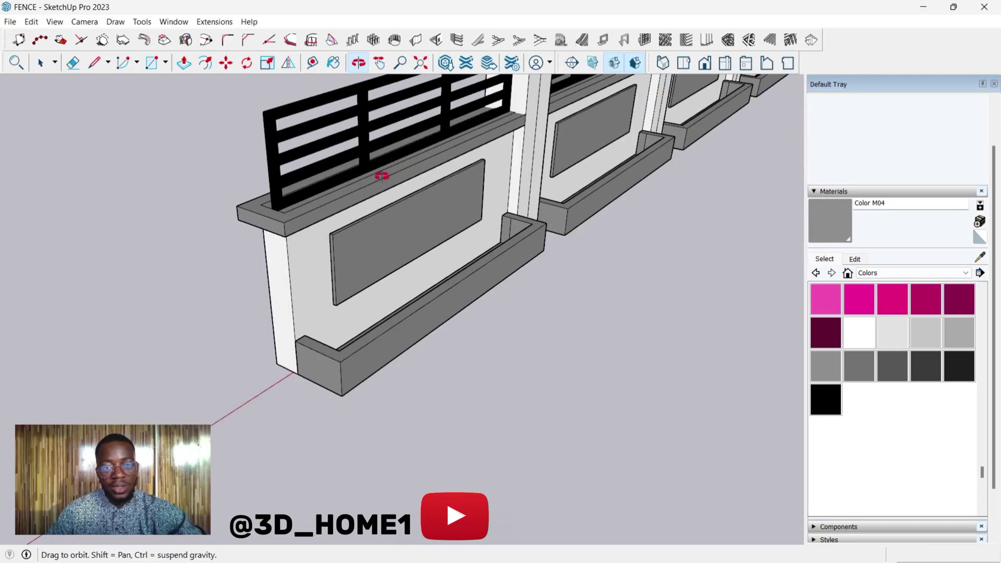
scroll(390, 184, down, 3)
scroll(349, 204, down, 6)
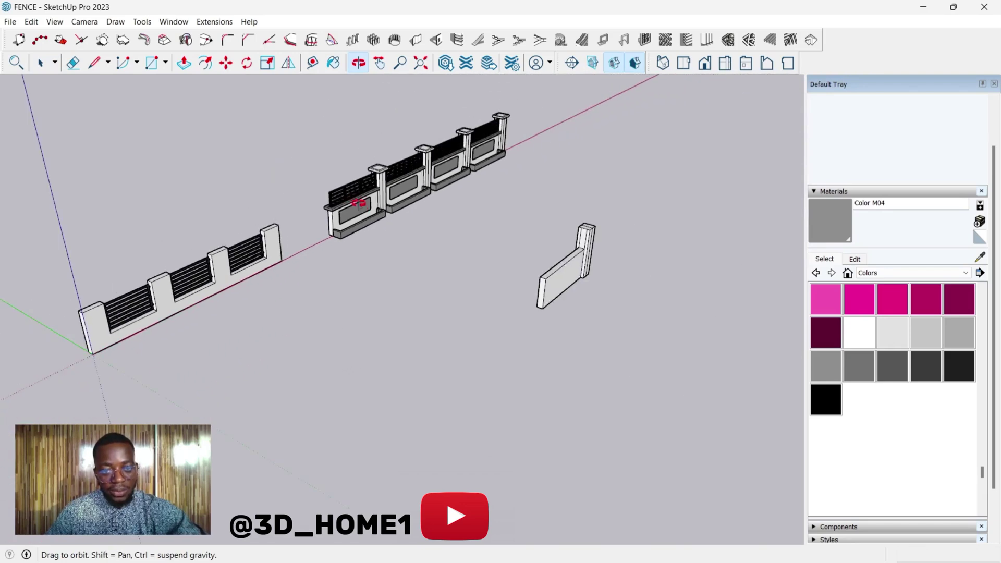
scroll(664, 183, up, 4)
middle_drag(572, 257, 346, 317)
scroll(373, 402, up, 3)
Step: Offset the outline of the wall's top face outward by about 113 mm
click(382, 400)
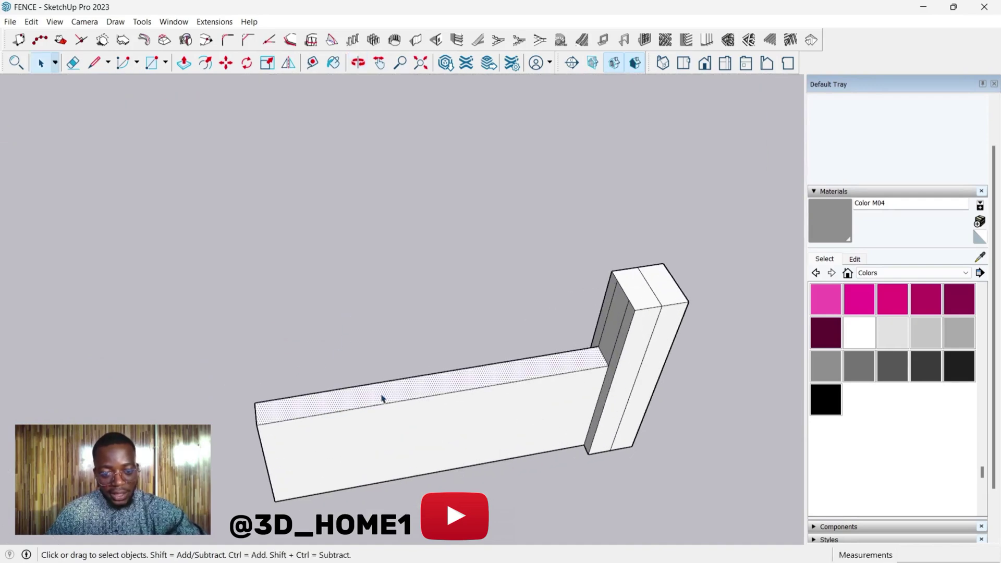
scroll(387, 395, up, 2)
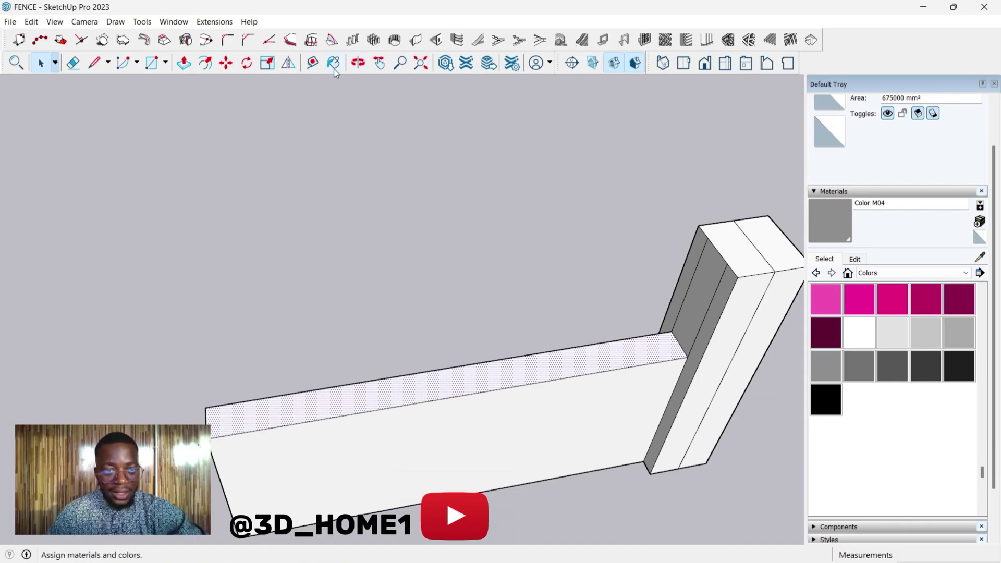
click(206, 67)
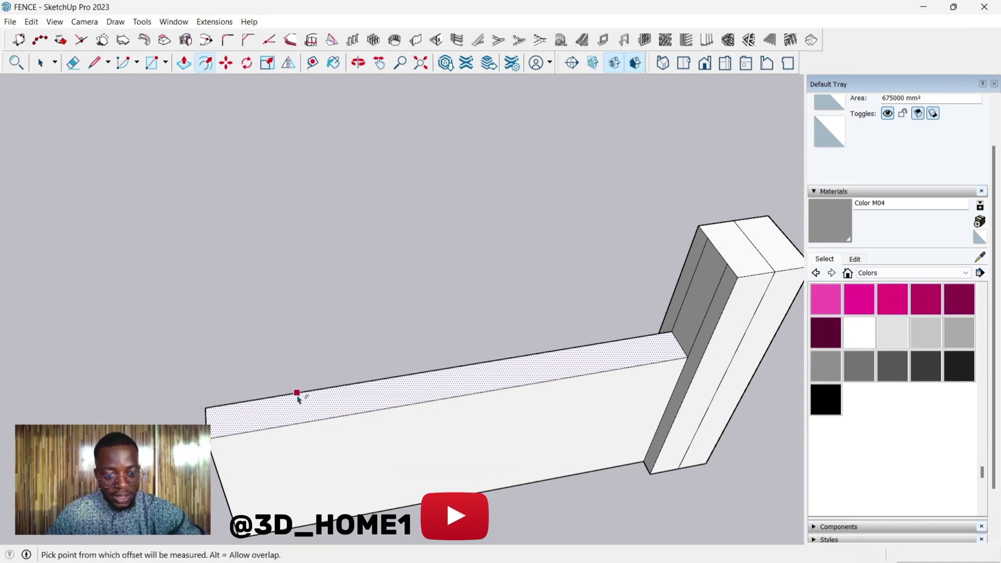
scroll(297, 397, up, 2)
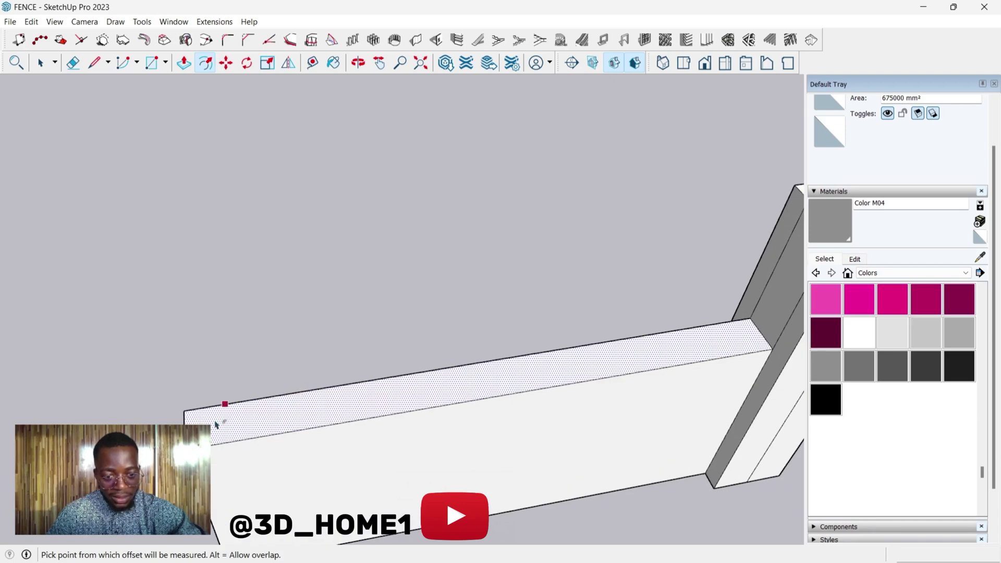
scroll(221, 404, down, 2)
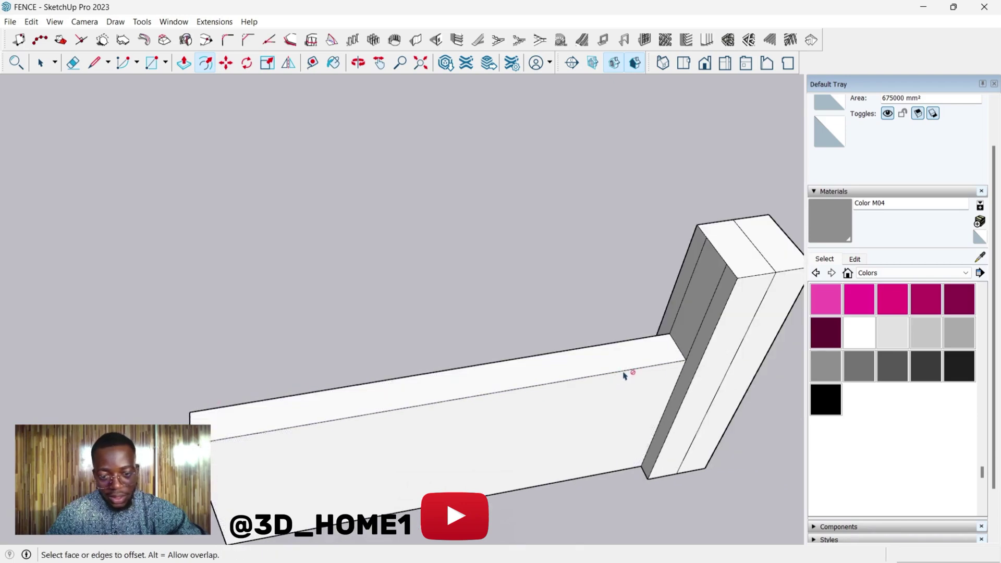
click(670, 364)
scroll(669, 363, up, 3)
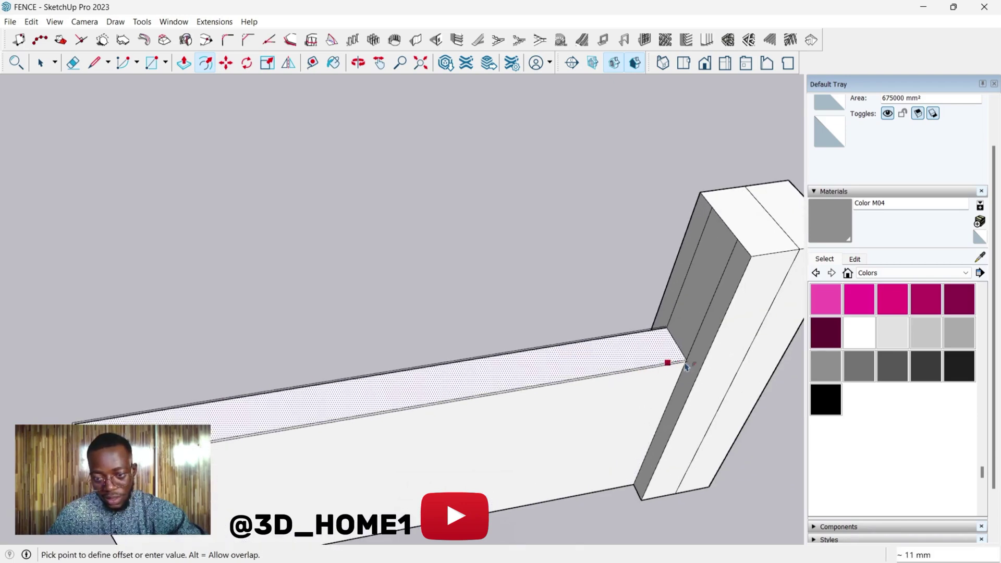
click(716, 345)
scroll(276, 396, down, 3)
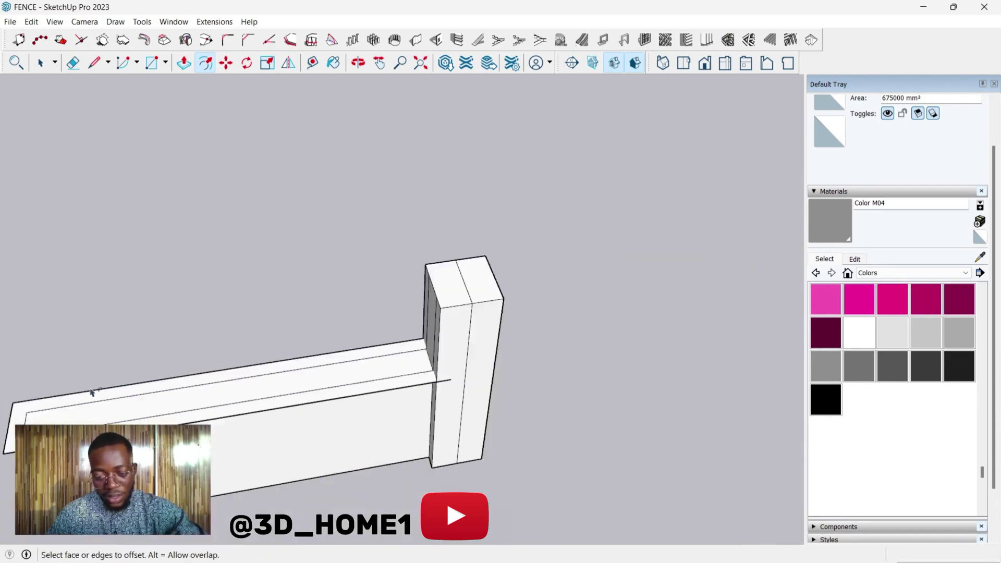
Step: Draw a line across the offset outline along the column's face, from its far edge to its near edge
scroll(275, 395, up, 2)
scroll(345, 390, down, 1)
scroll(453, 384, up, 1)
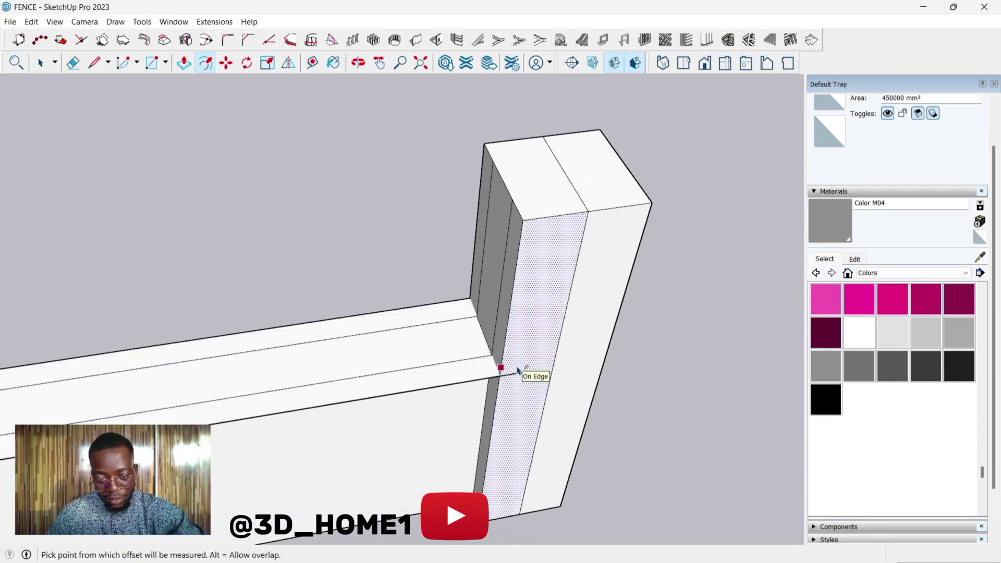
scroll(518, 370, up, 1)
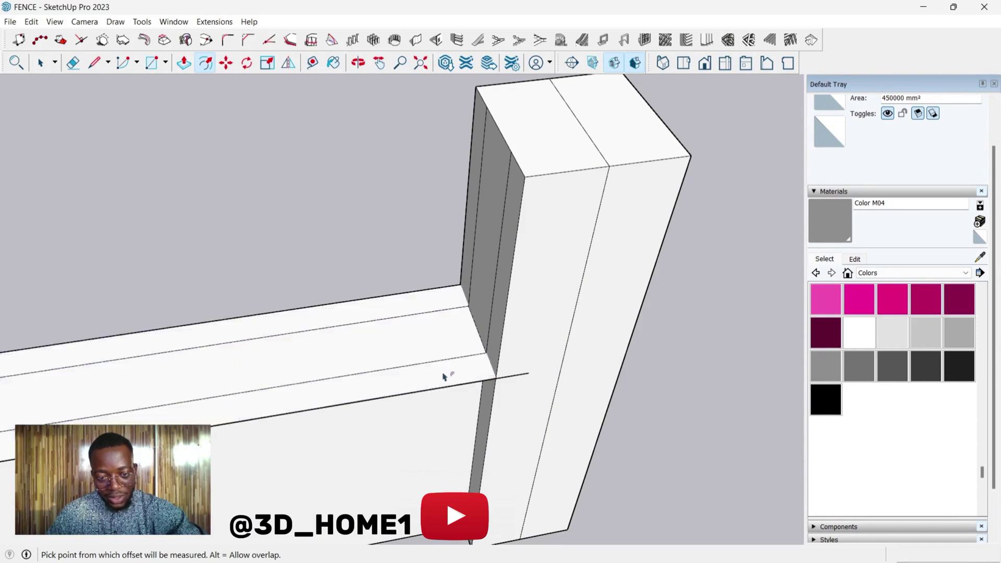
scroll(495, 376, up, 1)
key(l)
click(461, 276)
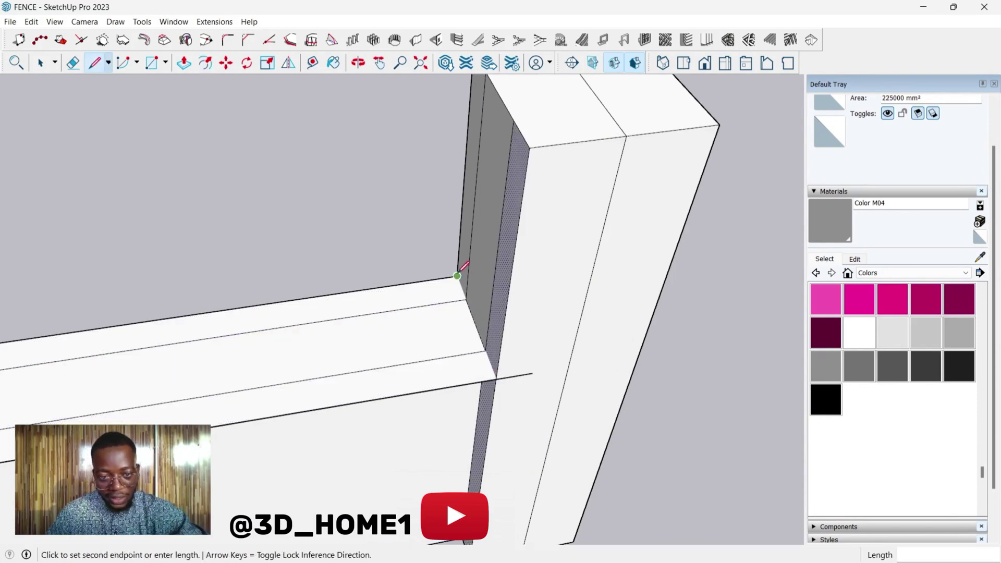
click(496, 379)
scroll(380, 384, down, 3)
Step: Erase the piece of the offset edge that overshoots onto the column's front face
key(space)
scroll(480, 380, up, 3)
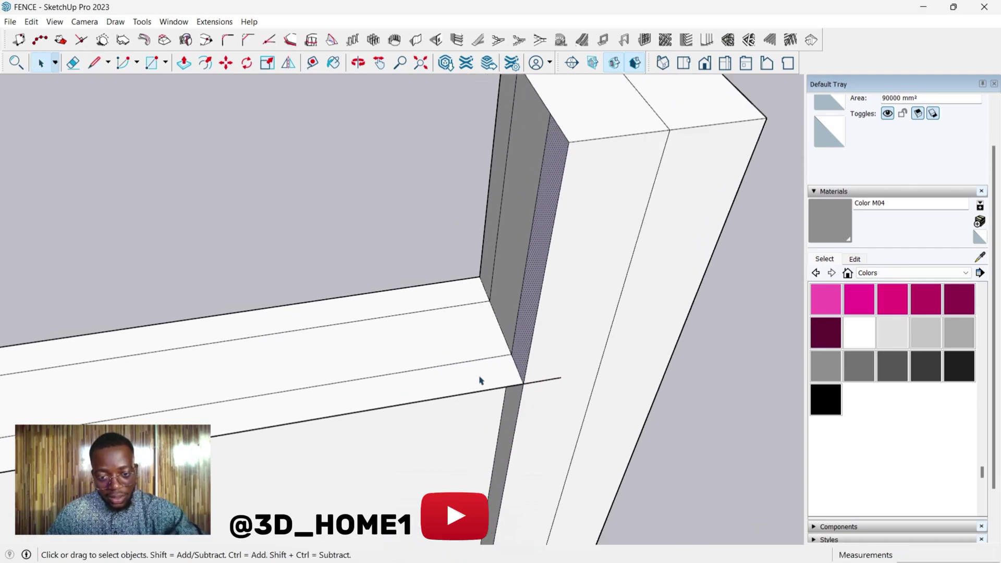
key(e)
click(547, 379)
scroll(548, 380, down, 3)
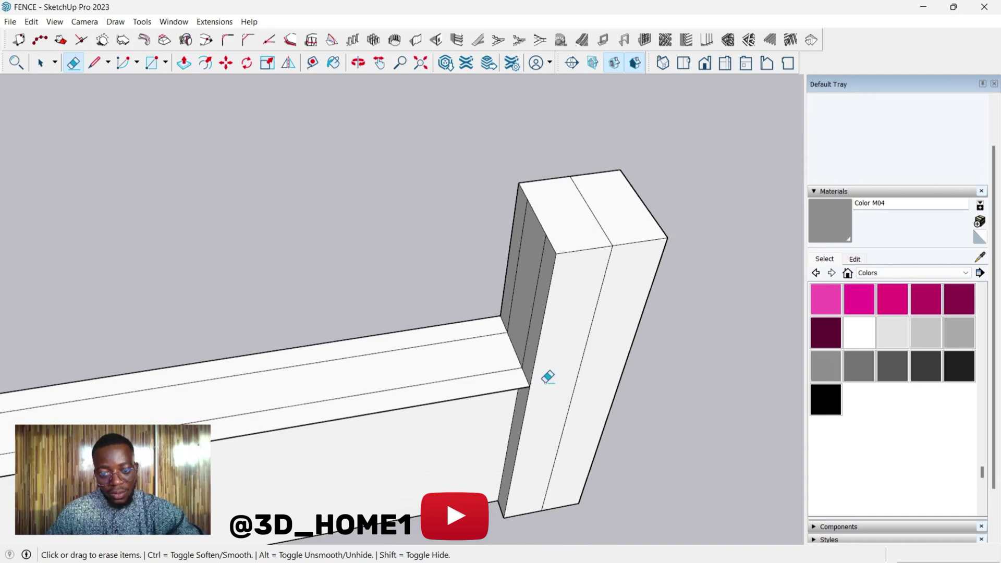
scroll(559, 321, down, 1)
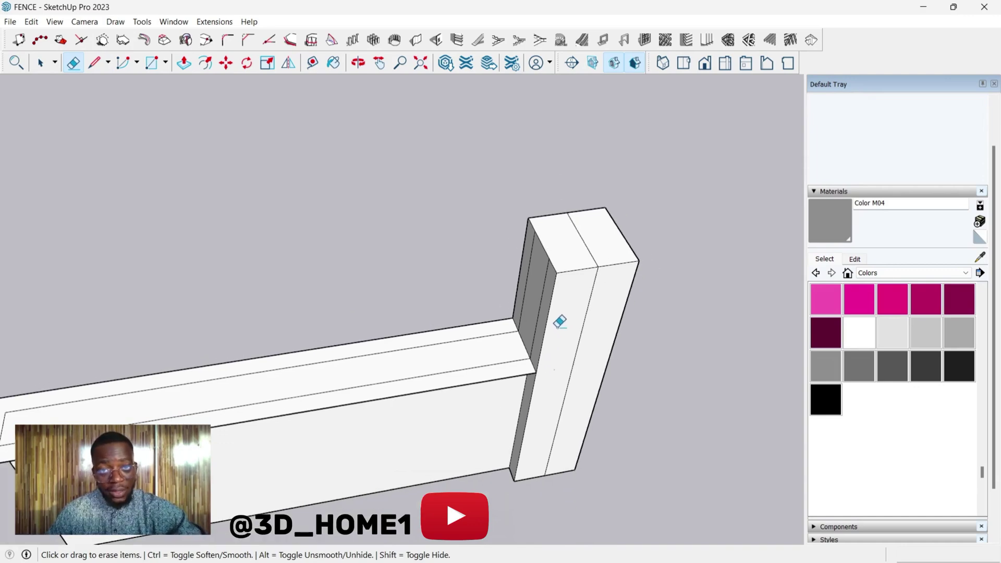
scroll(559, 322, down, 1)
scroll(159, 401, up, 2)
Step: Draw a line across the offset outline flush with the wall's free end and erase the overhanging end piece
key(space)
scroll(201, 414, up, 1)
scroll(201, 417, down, 1)
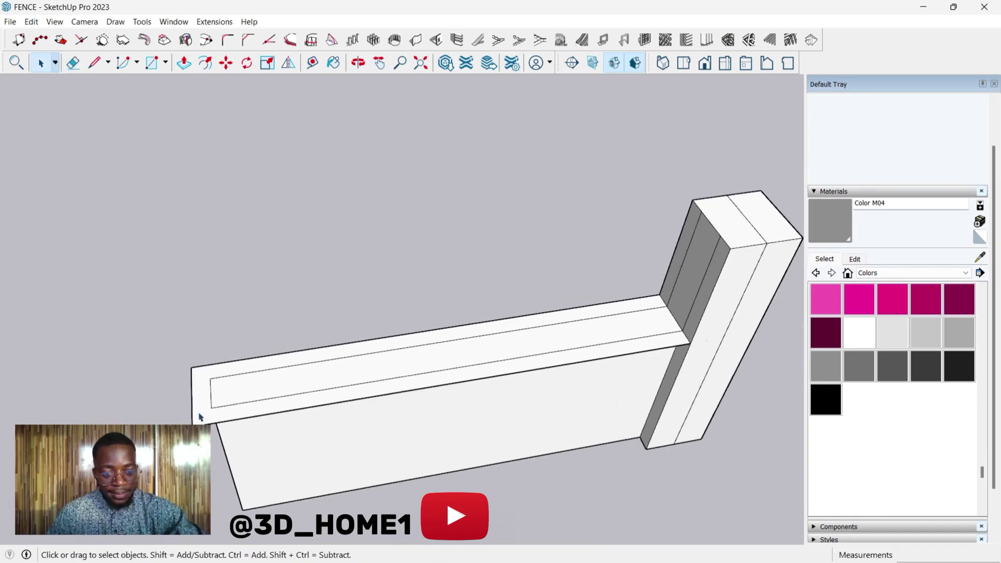
scroll(200, 417, up, 1)
click(201, 414)
scroll(202, 407, up, 1)
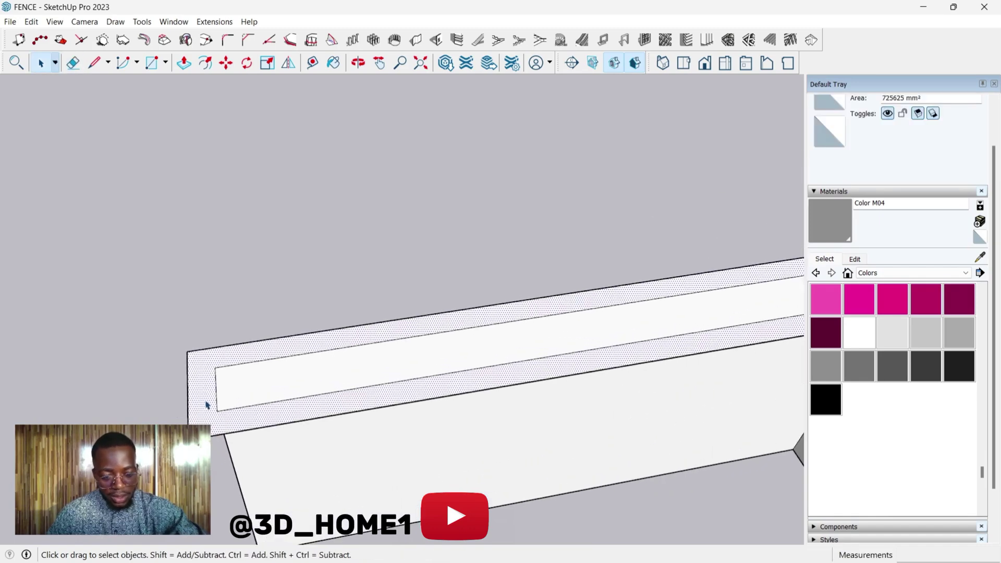
key(l)
click(211, 365)
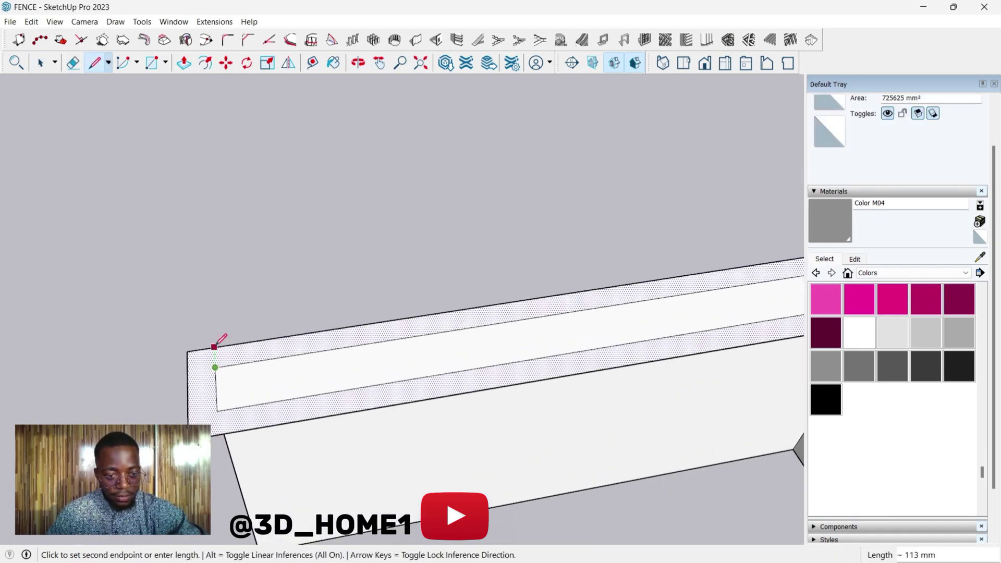
key(Escape)
click(213, 347)
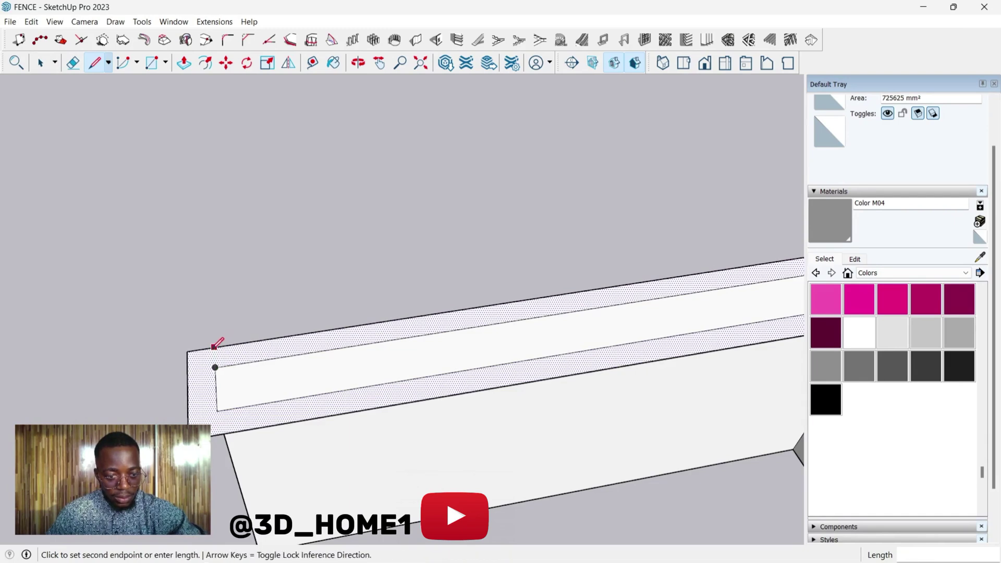
click(219, 432)
scroll(219, 433, up, 1)
mouse_move(202, 331)
mouse_down()
mouse_move(179, 341)
mouse_move(147, 409)
mouse_up()
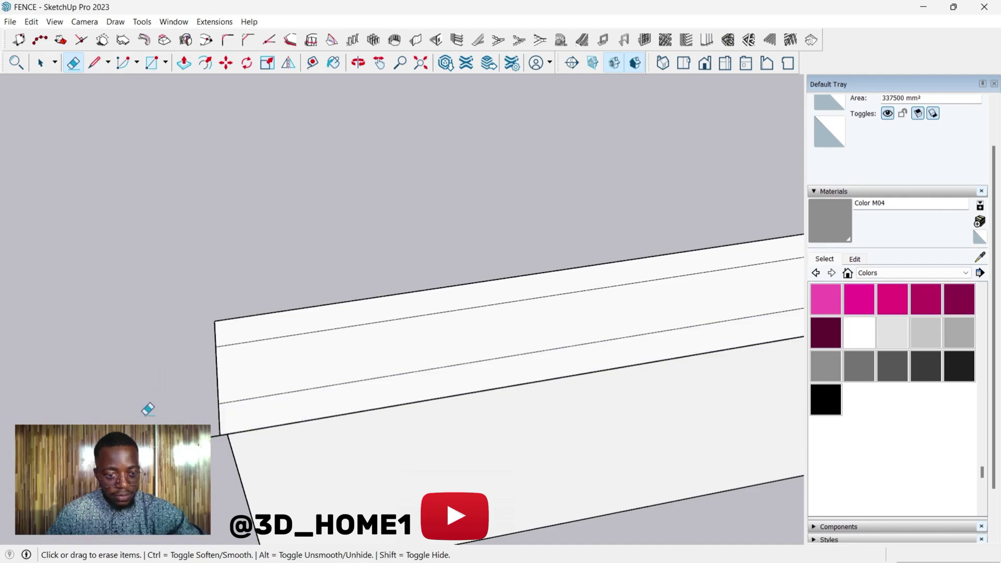
Step: Raise all three long strips on top of the wall by 100 mm to form the coping
mouse_move(312, 404)
middle_down()
mouse_move(266, 501)
mouse_move(313, 391)
mouse_move(295, 409)
mouse_move(496, 372)
middle_up()
scroll(495, 372, up, 2)
key(space)
scroll(496, 372, up, 4)
key(p)
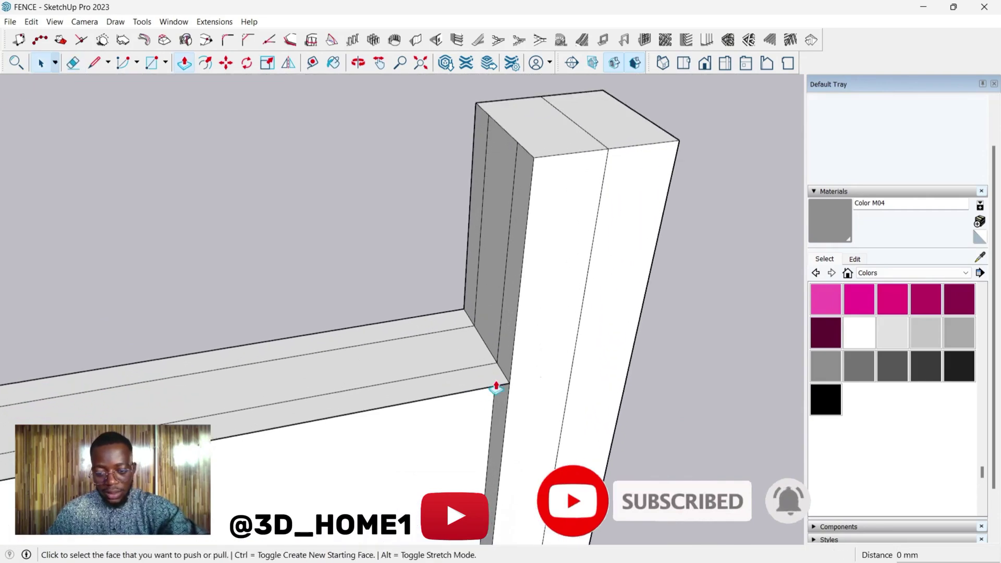
click(498, 375)
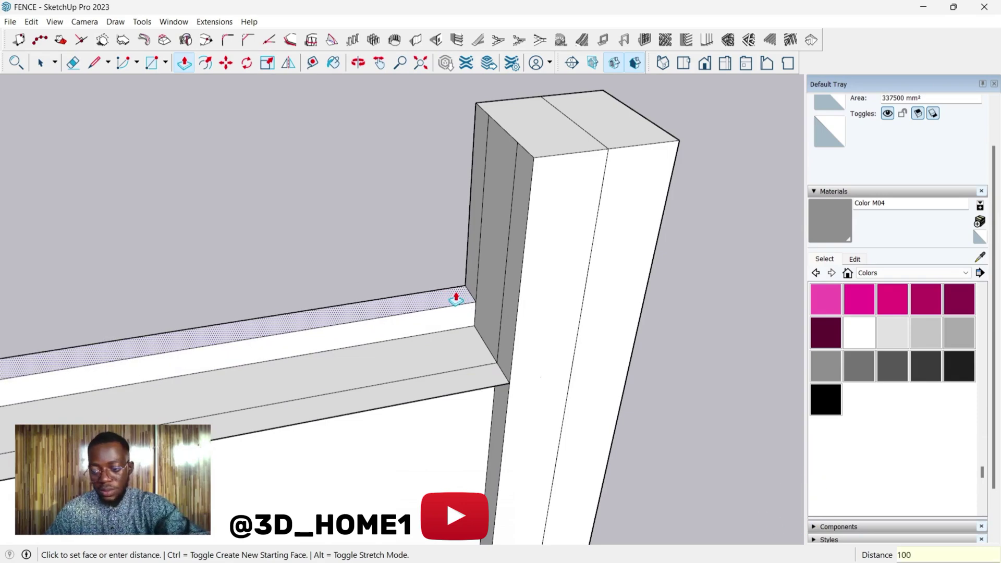
click(447, 350)
scroll(427, 365, down, 2)
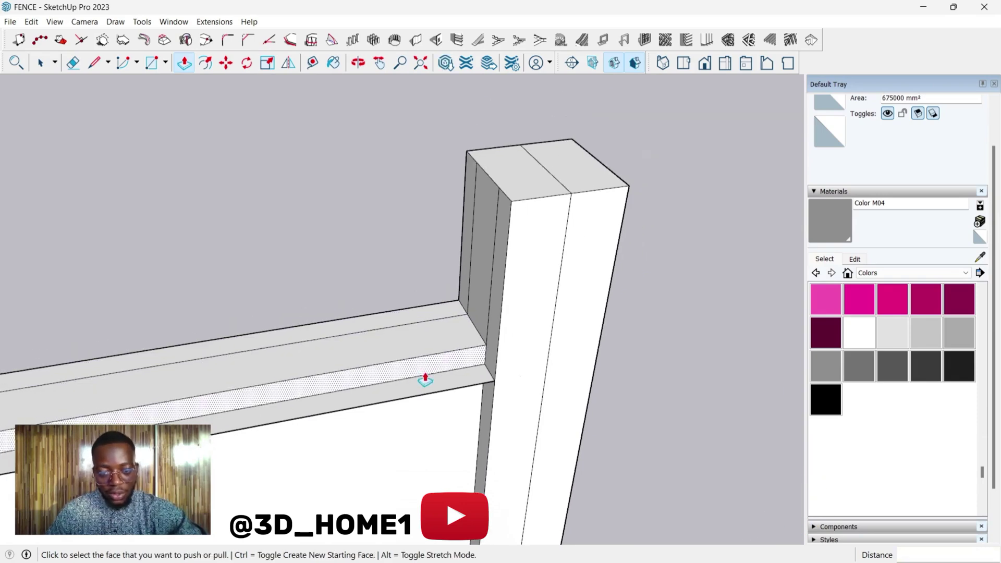
scroll(443, 380, down, 4)
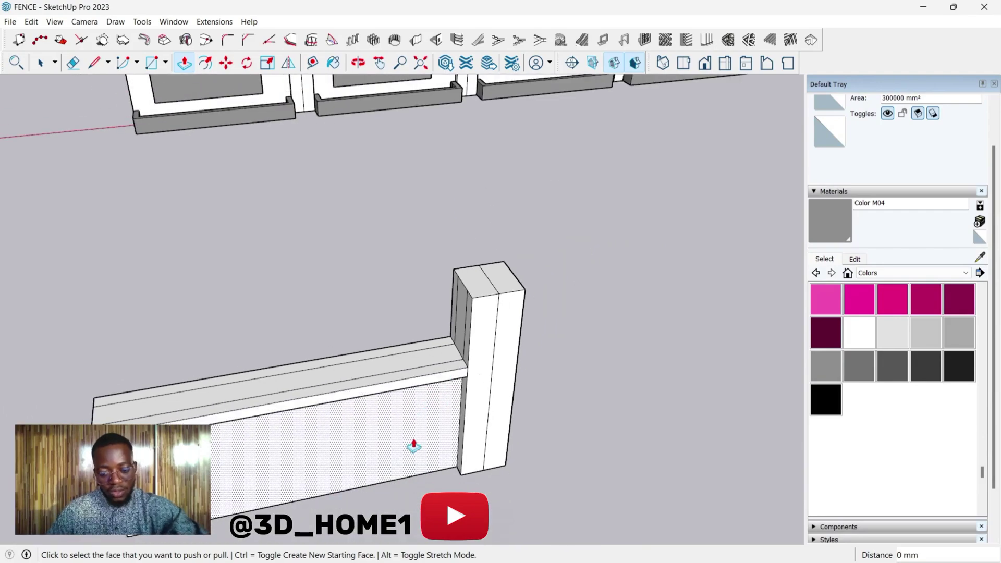
Step: Erase the line that splits the column's top face in two
middle_drag(414, 446, 378, 438)
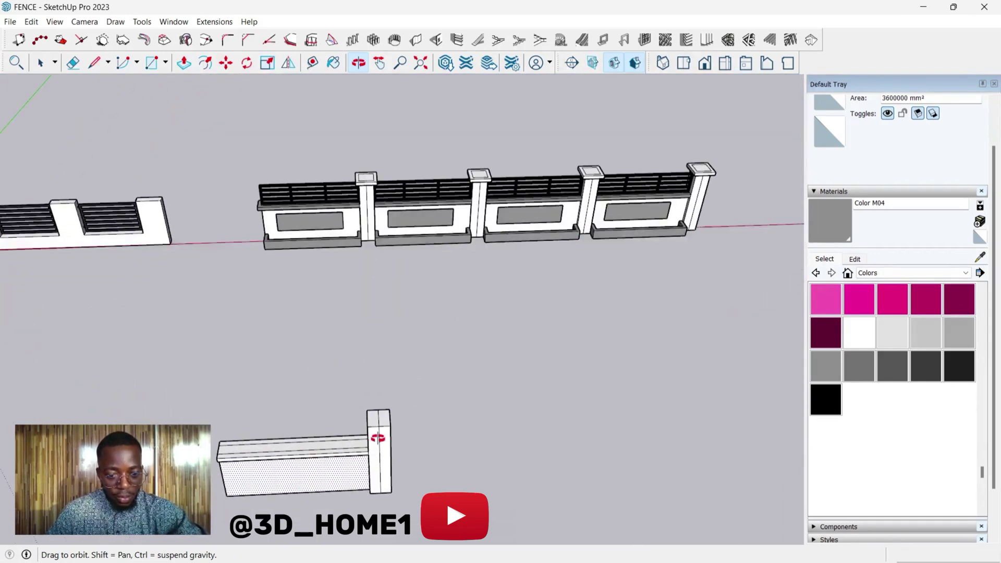
scroll(383, 469, up, 6)
key(space)
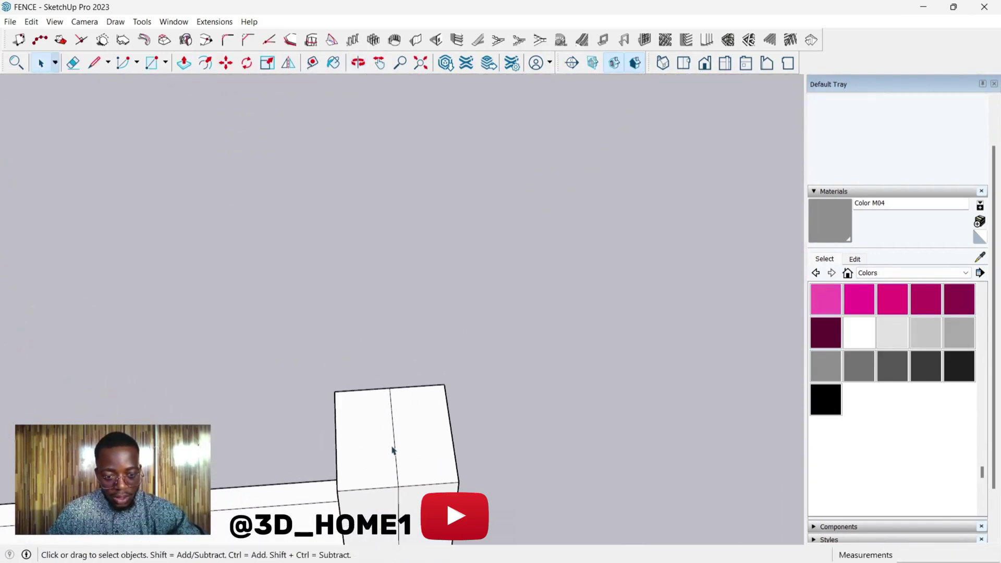
click(393, 450)
click(395, 447)
key(e)
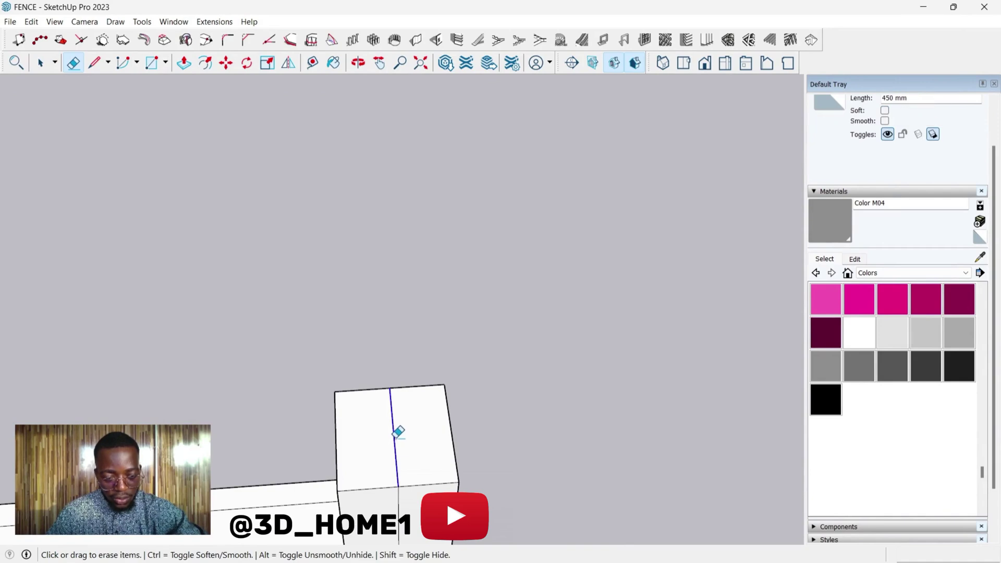
middle_drag(398, 424, 392, 427)
scroll(402, 406, down, 4)
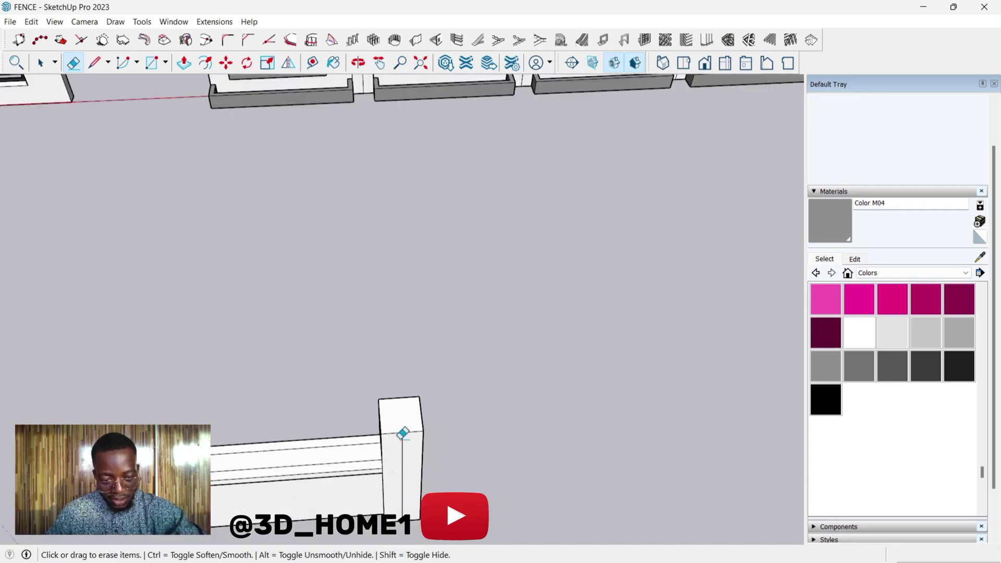
Step: Offset the outline of the column's top face outward by 100 mm
scroll(407, 412, up, 3)
key(space)
click(400, 417)
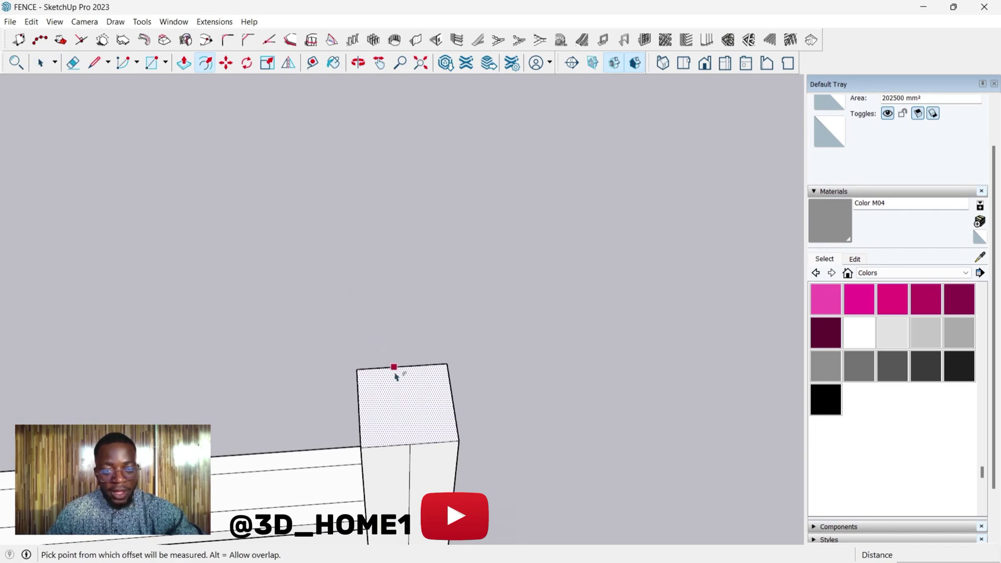
click(435, 447)
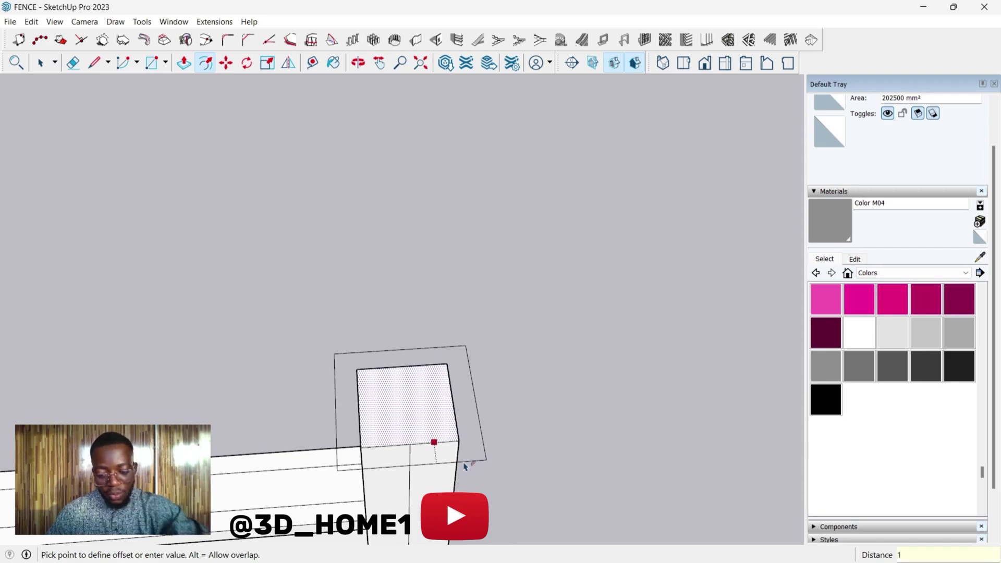
key(Return)
Step: Raise the offset ring around the column top by 100 mm and the inner square by the same amount to form the cap
scroll(453, 436, up, 1)
key(space)
click(467, 414)
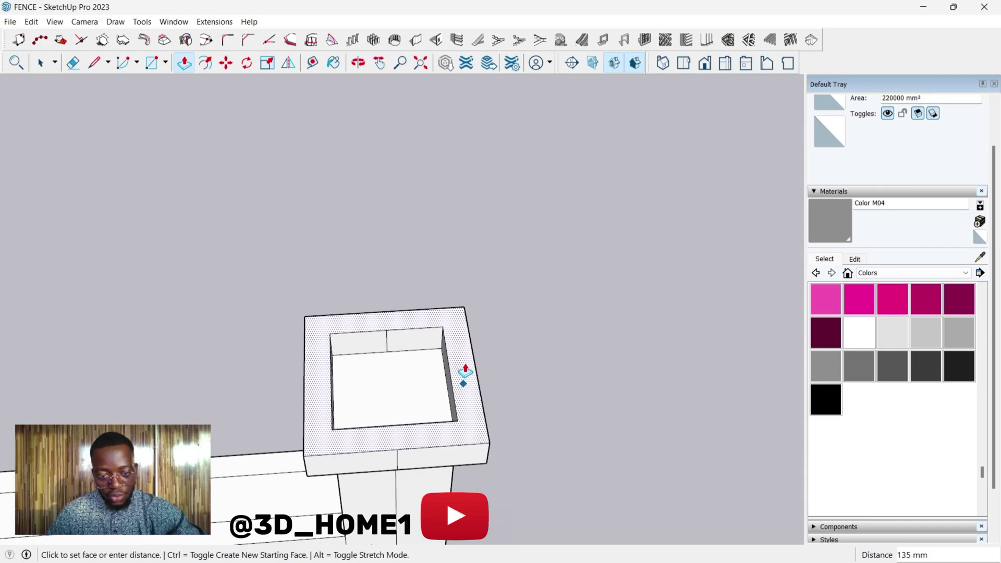
text(100)
key(Return)
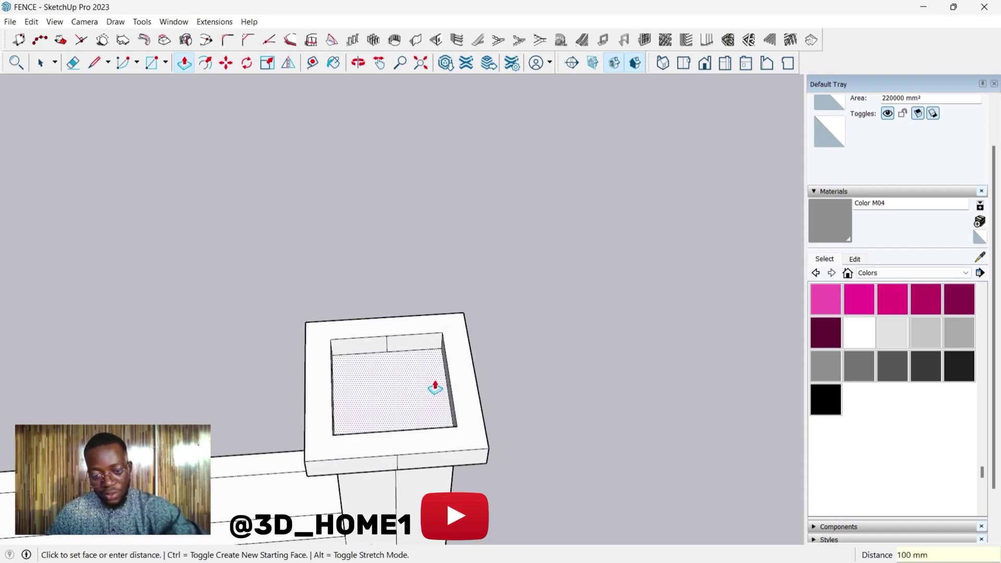
double_click(435, 384)
scroll(413, 385, down, 1)
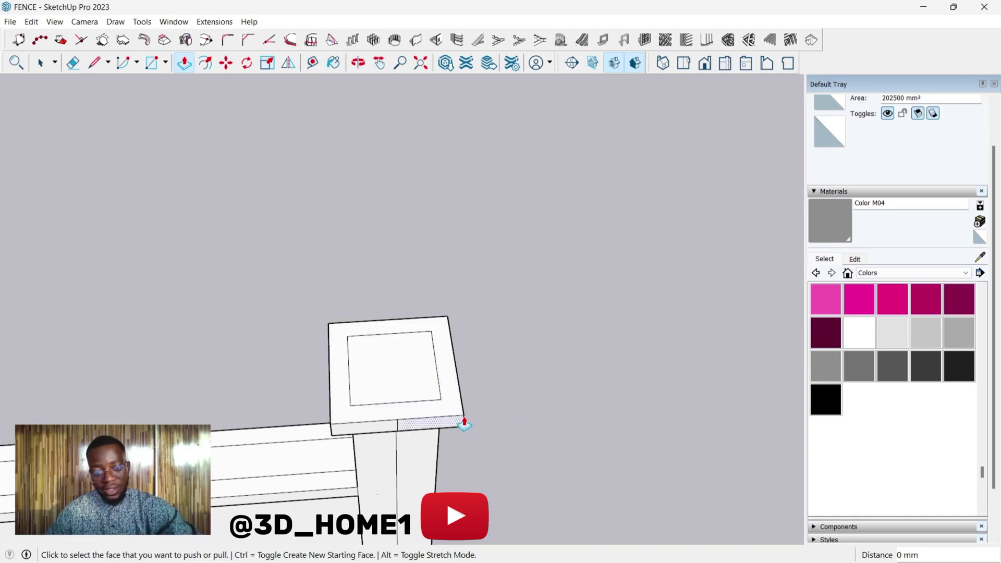
Step: Paint the top strips and front edge of the wall coping with Color M04
scroll(427, 322, down, 2)
scroll(427, 322, down, 2)
middle_drag(391, 397, 471, 337)
middle_drag(319, 266, 271, 370)
key(p)
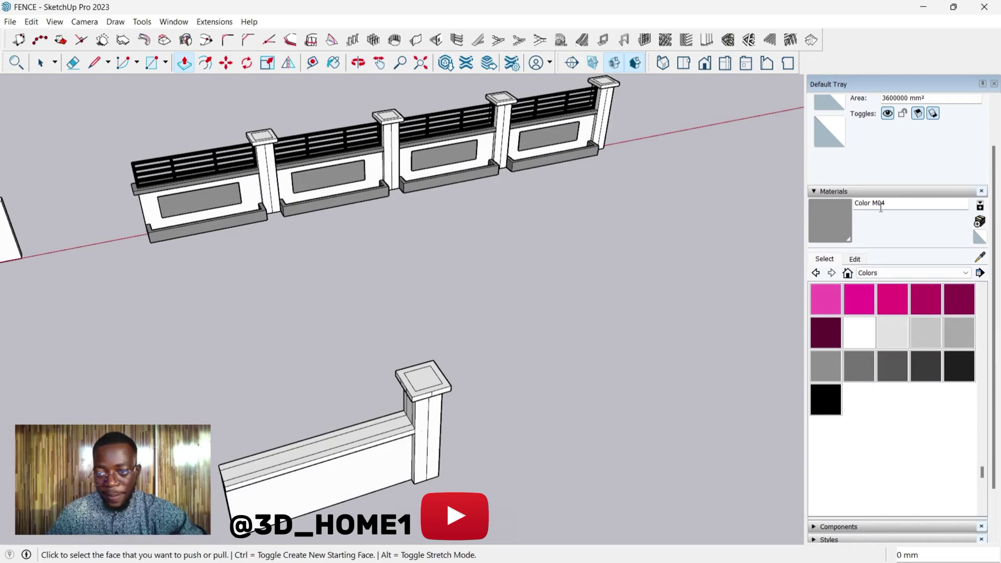
click(830, 221)
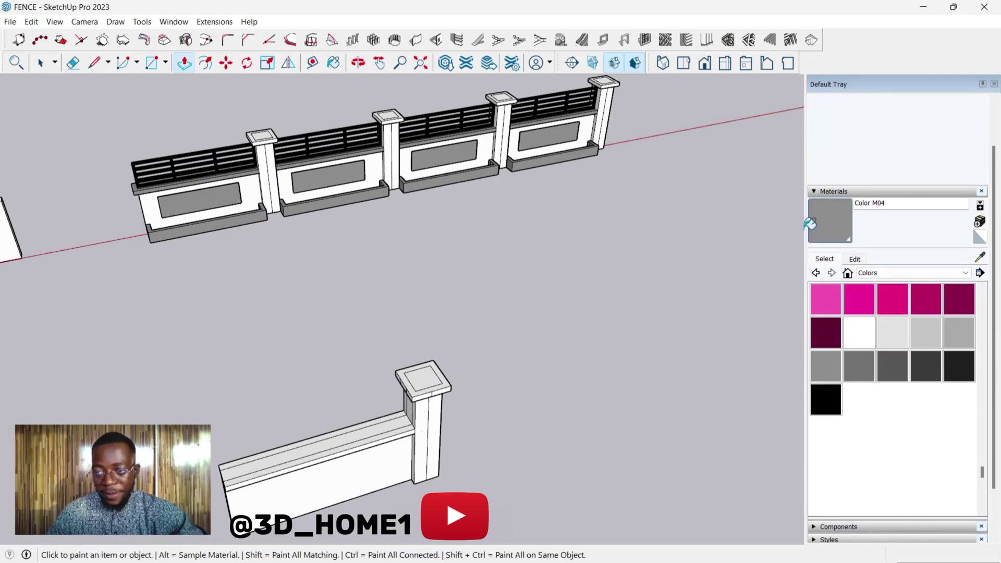
scroll(344, 444, up, 3)
click(352, 441)
scroll(354, 440, up, 2)
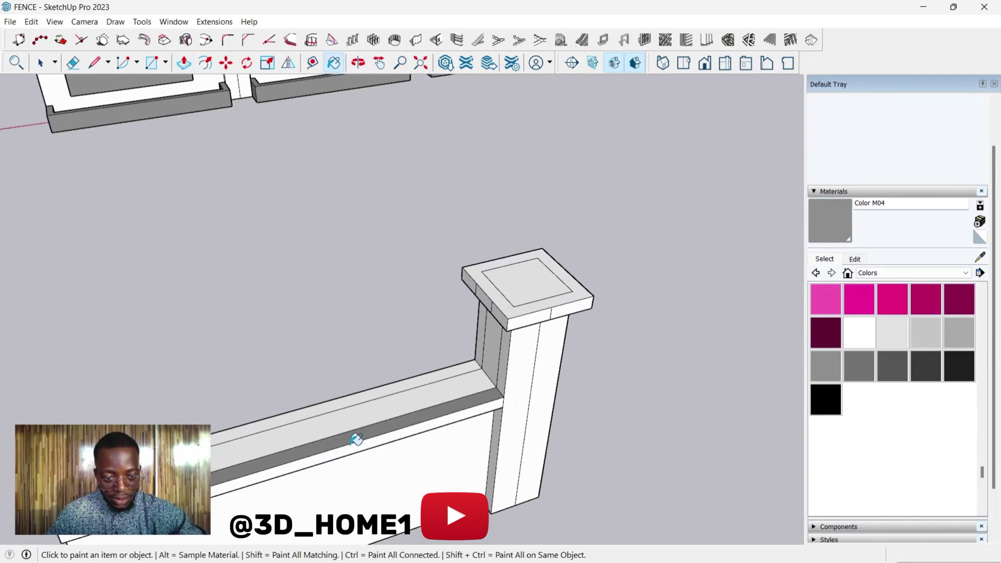
click(364, 411)
click(365, 399)
click(375, 436)
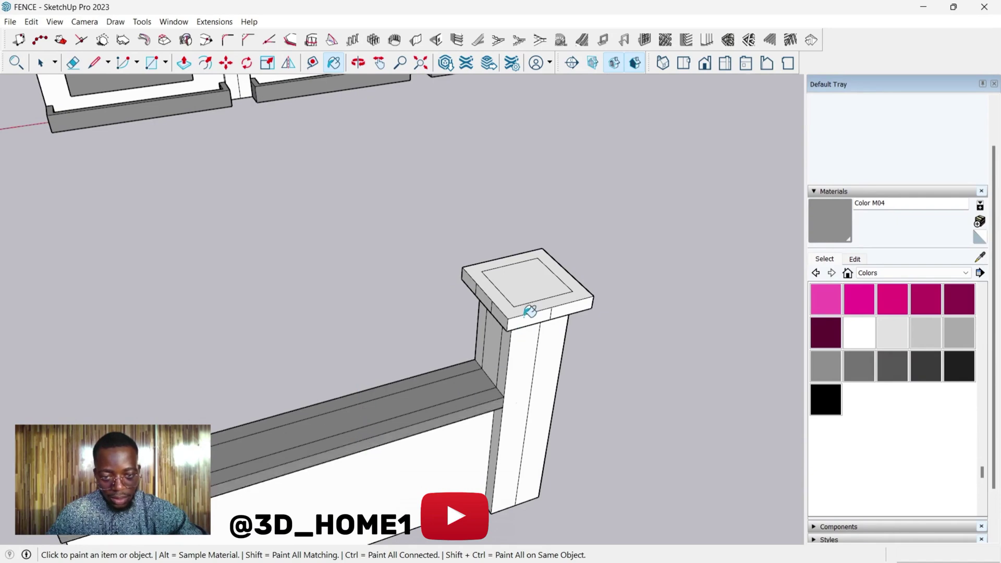
Step: Paint the column cap's rim, inner square and all side faces with Color M04
scroll(512, 301, up, 2)
click(505, 316)
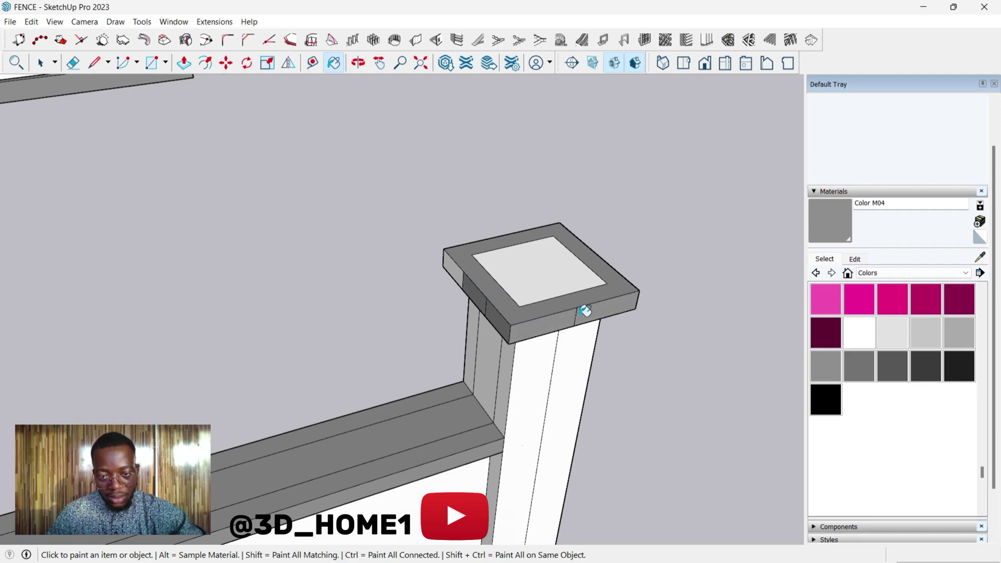
scroll(462, 266, down, 2)
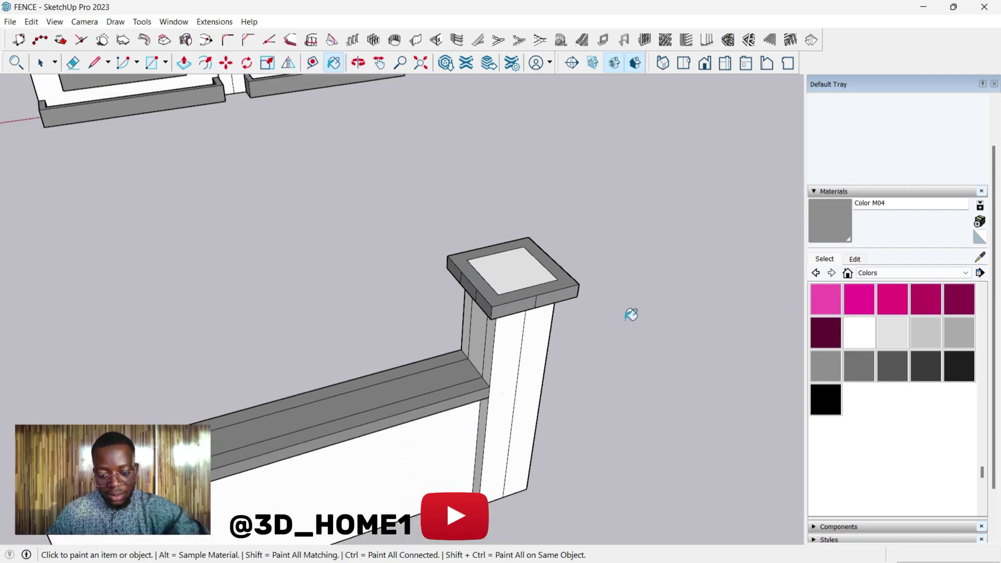
click(513, 271)
mouse_move(527, 287)
middle_down()
mouse_move(445, 313)
mouse_move(297, 306)
mouse_move(389, 286)
middle_up()
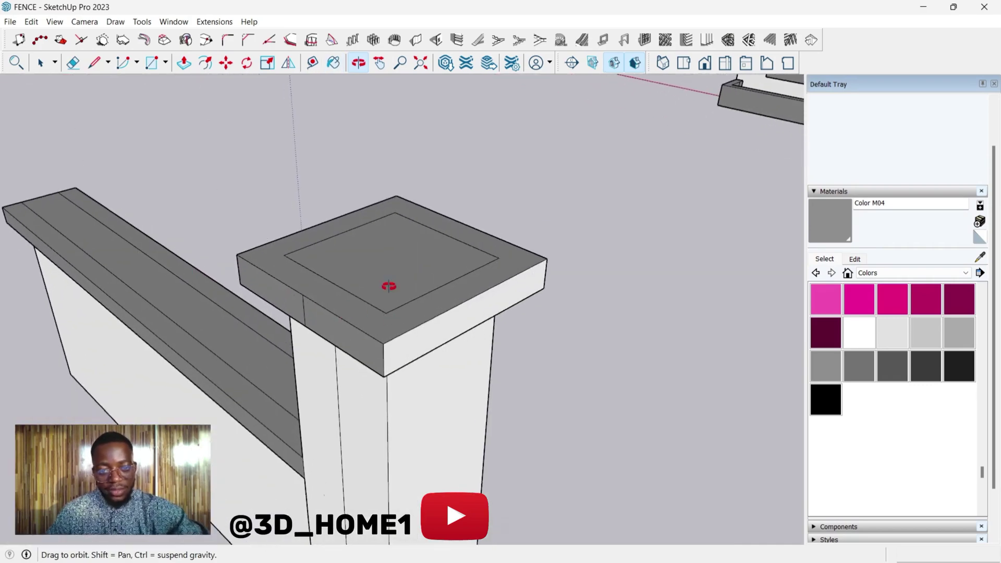
scroll(430, 329, down, 3)
mouse_move(431, 329)
middle_down()
mouse_move(176, 315)
mouse_move(361, 296)
mouse_move(246, 286)
middle_up()
scroll(353, 282, up, 3)
scroll(428, 247, up, 2)
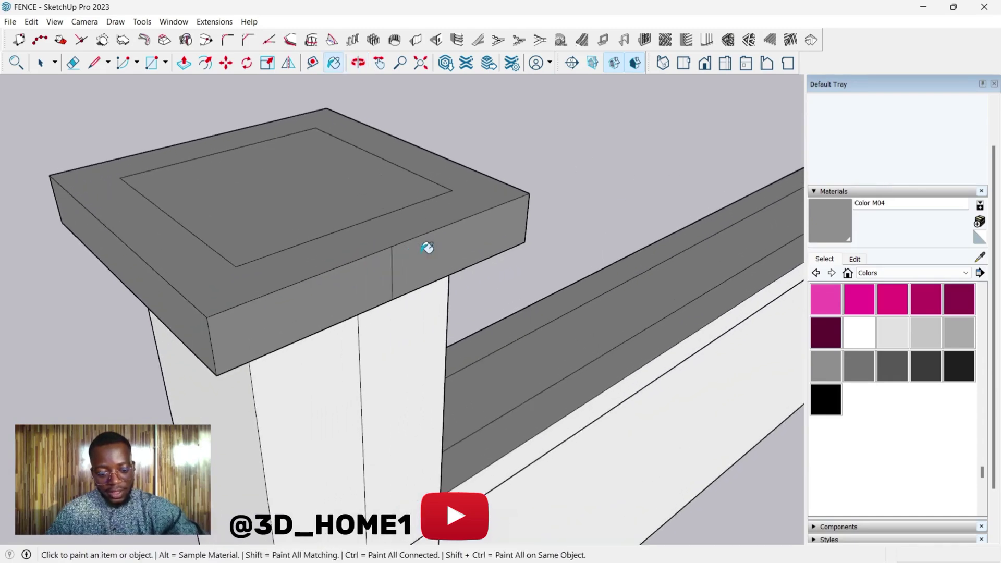
Step: Erase the vertical seam lines on the side faces of the column cap
scroll(427, 248, up, 1)
key(e)
mouse_move(417, 248)
middle_down()
mouse_move(237, 315)
mouse_move(341, 254)
mouse_move(462, 287)
mouse_move(264, 286)
mouse_move(427, 286)
mouse_move(357, 290)
middle_up()
scroll(371, 271, down, 3)
scroll(341, 254, up, 2)
scroll(358, 290, up, 2)
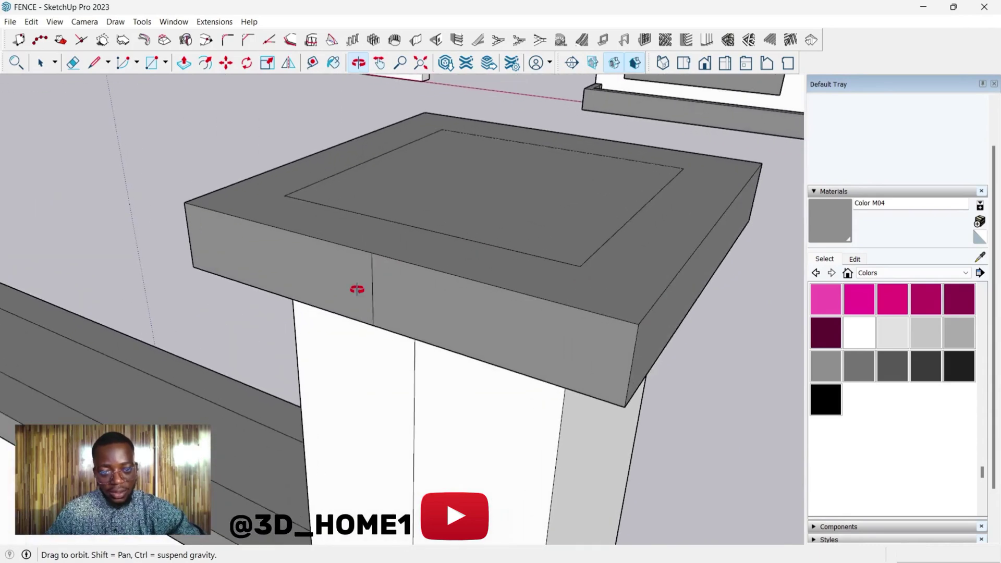
scroll(372, 282, up, 1)
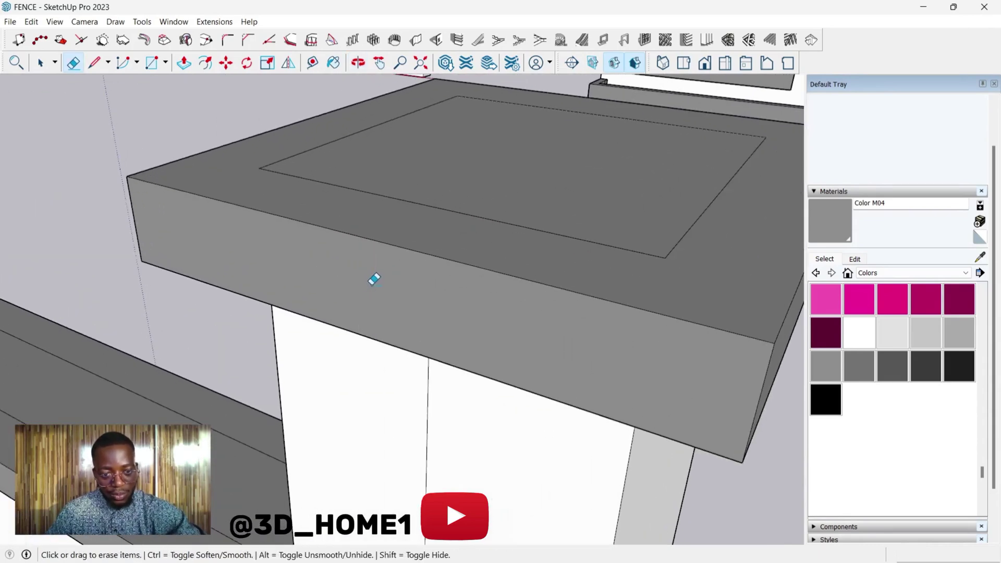
scroll(375, 279, down, 3)
middle_drag(373, 276, 397, 266)
scroll(397, 266, up, 2)
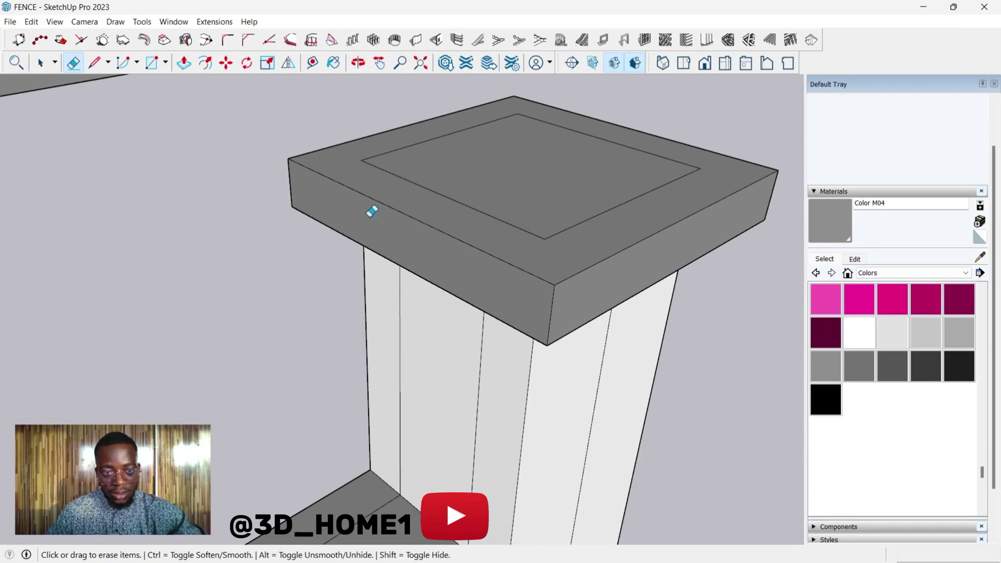
Step: Draw a line across the wall's free end between the coping's two lower corners
scroll(372, 210, down, 5)
middle_drag(461, 322, 458, 271)
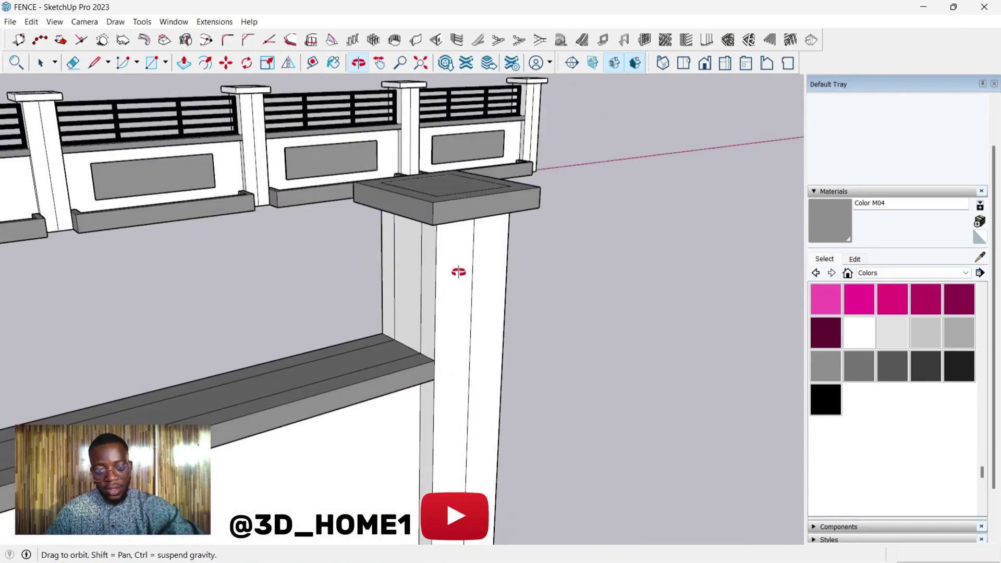
scroll(480, 339, down, 5)
scroll(353, 310, up, 6)
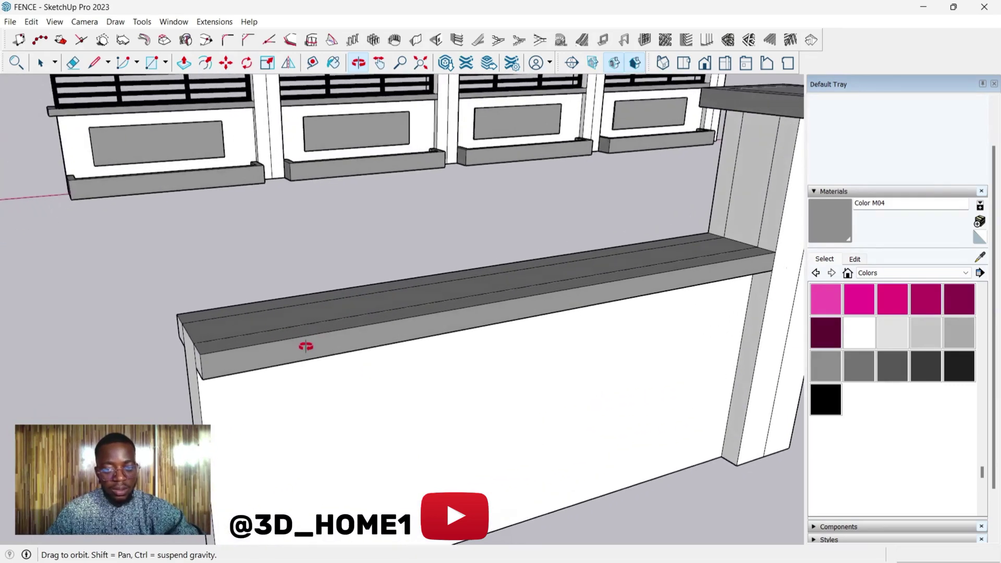
middle_drag(306, 346, 418, 350)
scroll(242, 366, up, 5)
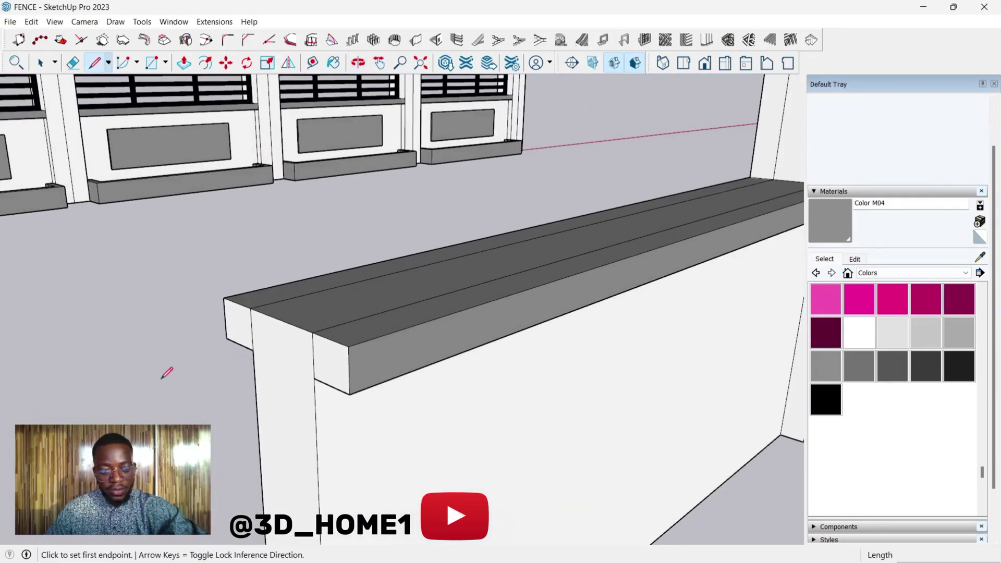
click(227, 338)
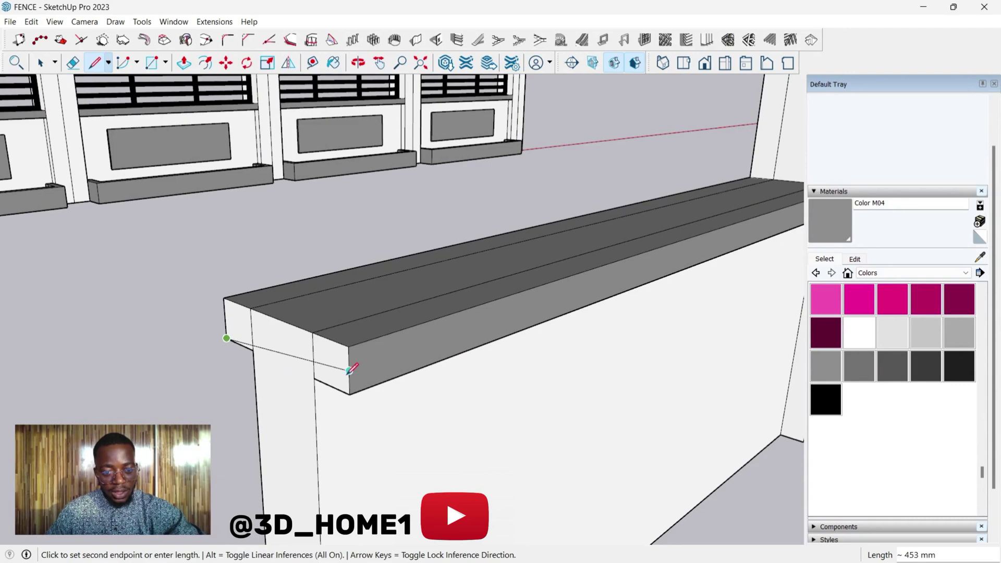
click(349, 394)
scroll(349, 391, up, 1)
scroll(446, 239, down, 1)
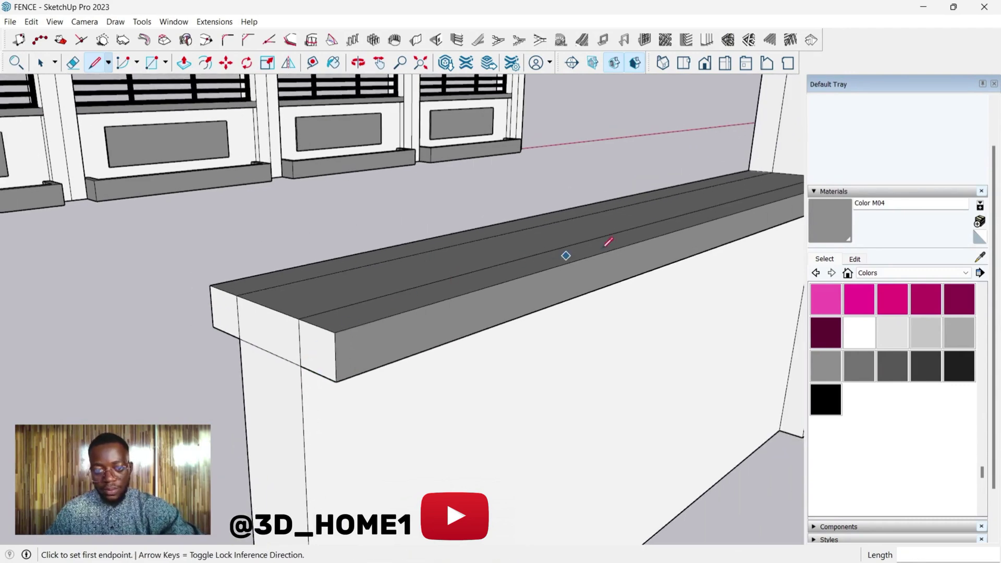
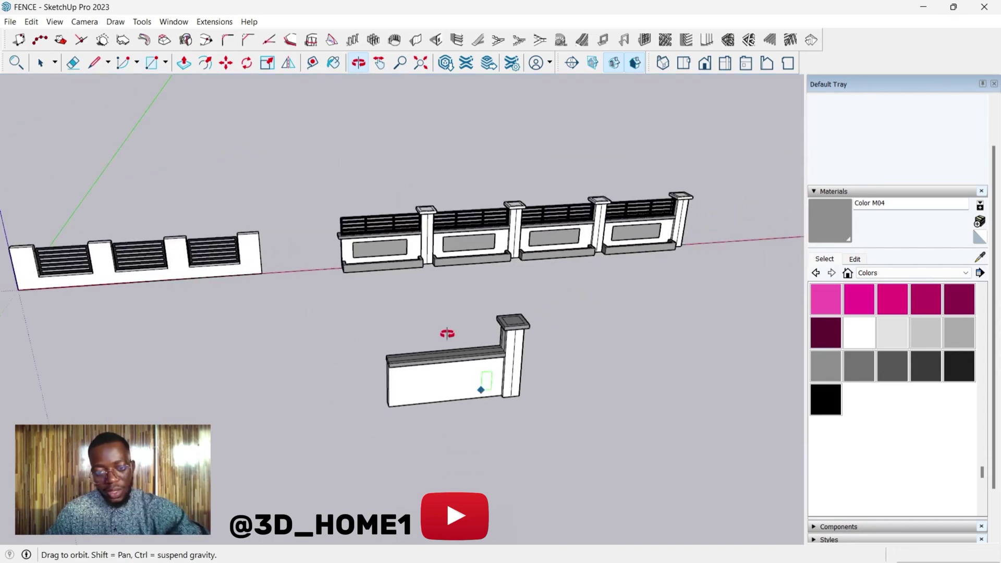
Step: Draw a ground rectangle about 2999 mm by 356 mm in front of the new wall, starting from its free-end base corner
key(space)
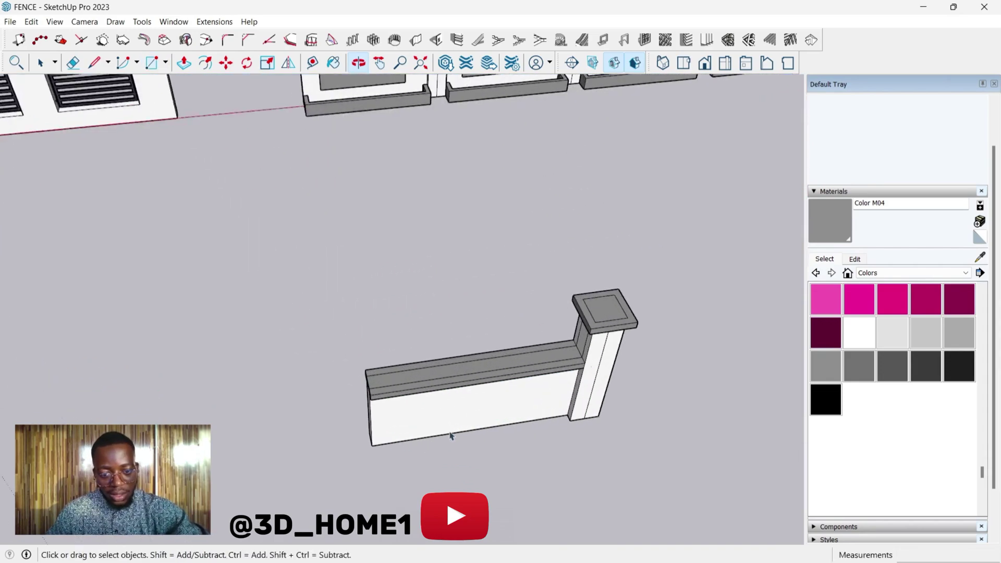
middle_drag(365, 313, 292, 230)
scroll(285, 223, up, 3)
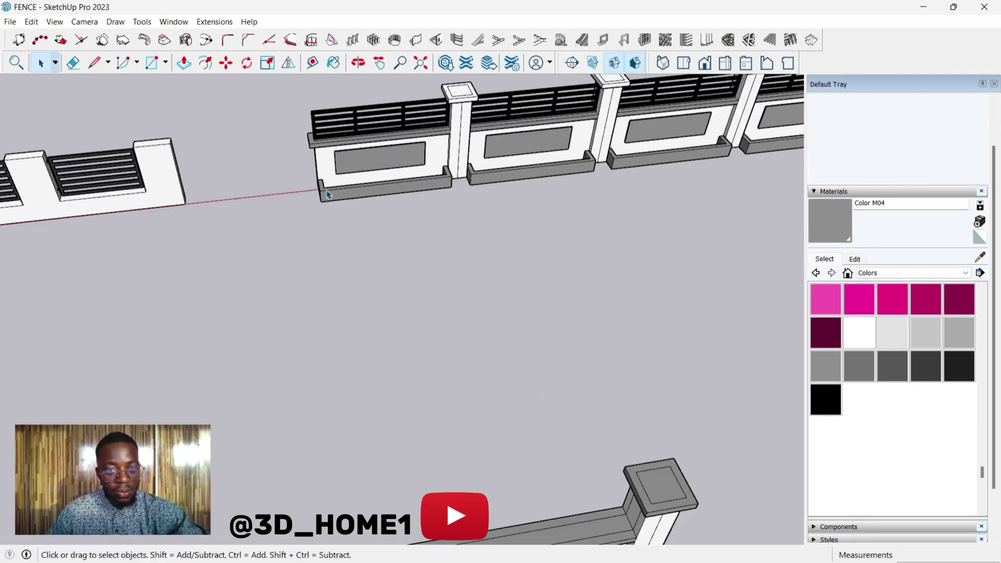
scroll(327, 194, up, 3)
scroll(329, 230, down, 2)
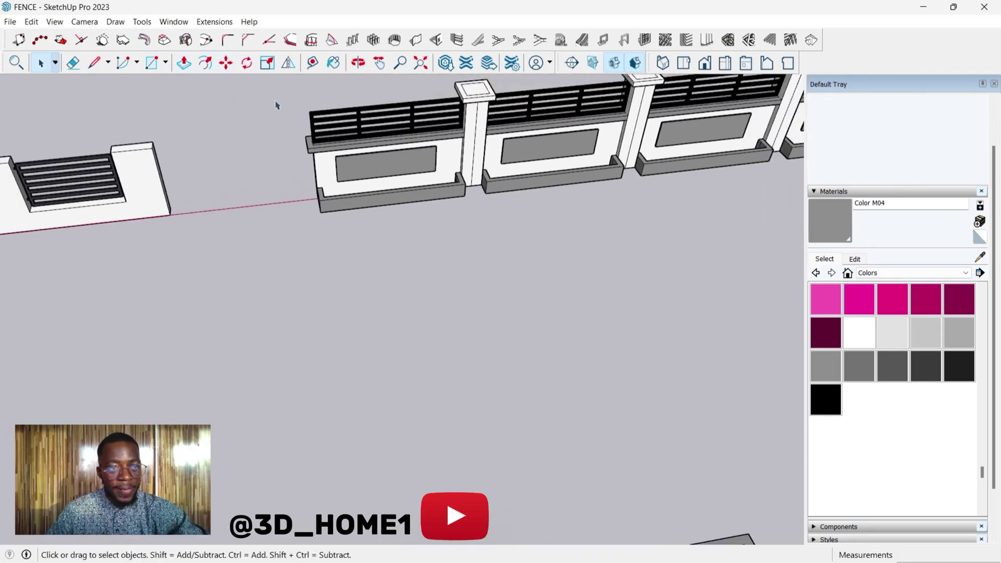
scroll(357, 187, up, 3)
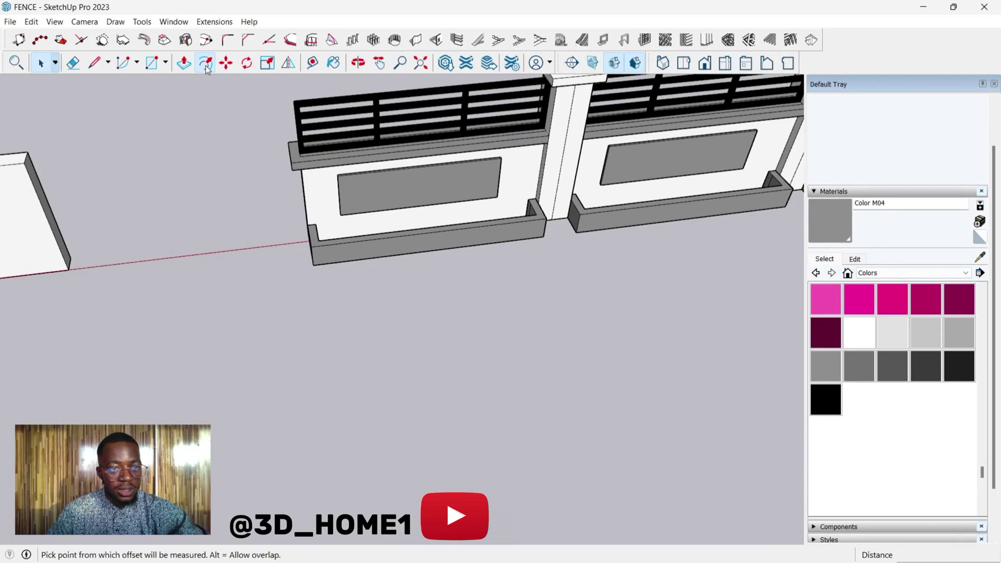
click(147, 65)
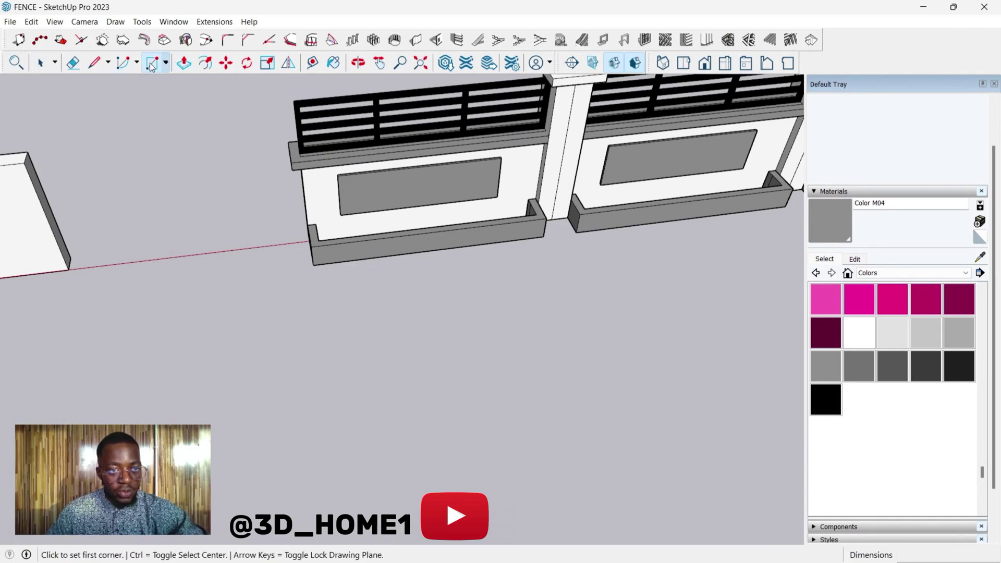
scroll(258, 106, down, 2)
scroll(340, 215, up, 1)
scroll(347, 141, down, 3)
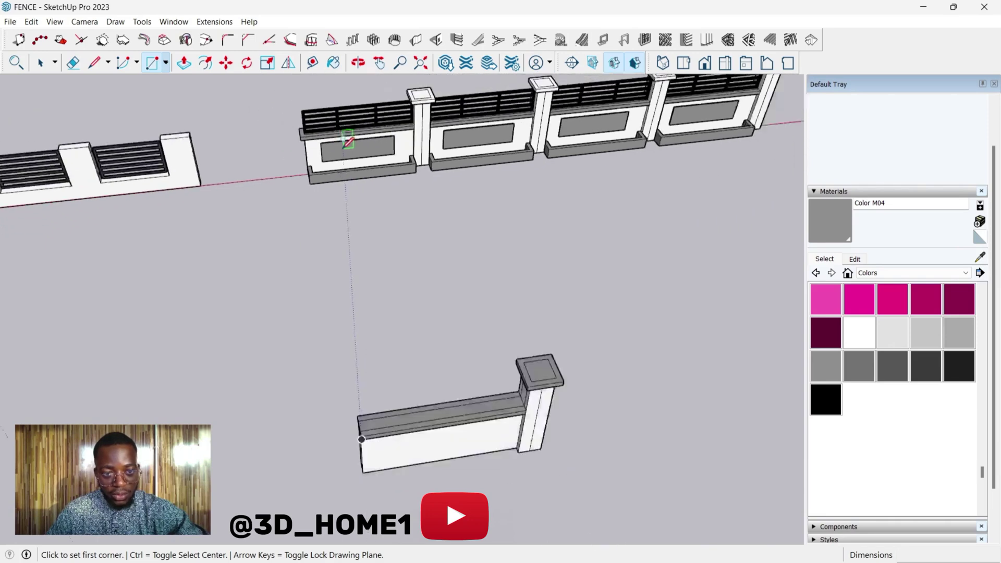
scroll(413, 419, up, 3)
scroll(413, 419, up, 4)
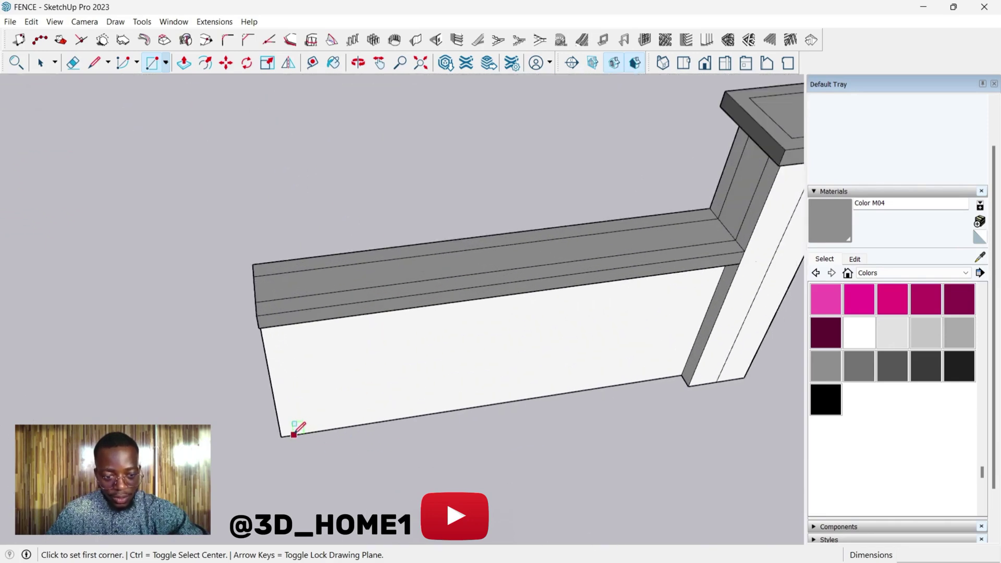
click(281, 437)
scroll(282, 435, down, 5)
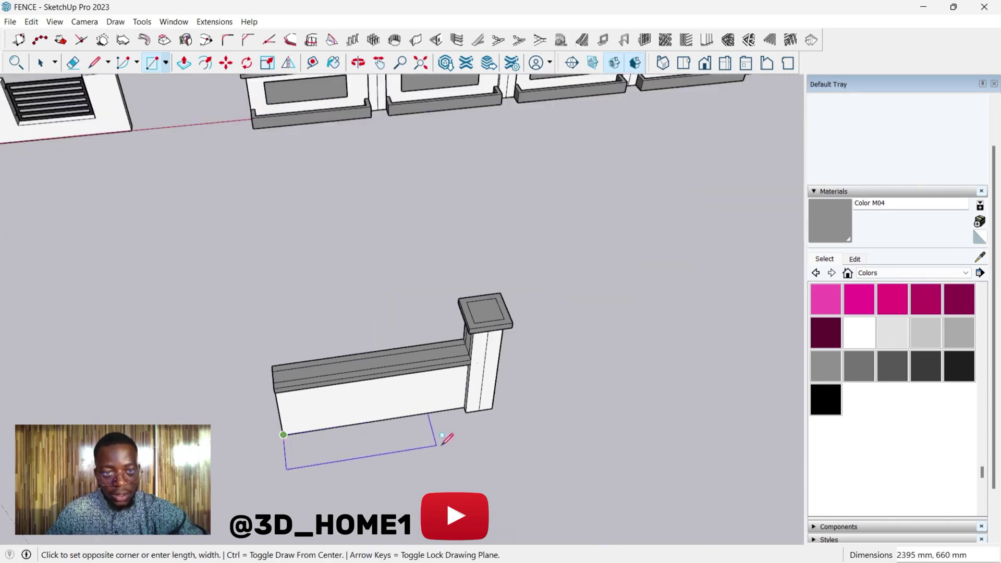
scroll(448, 438, up, 5)
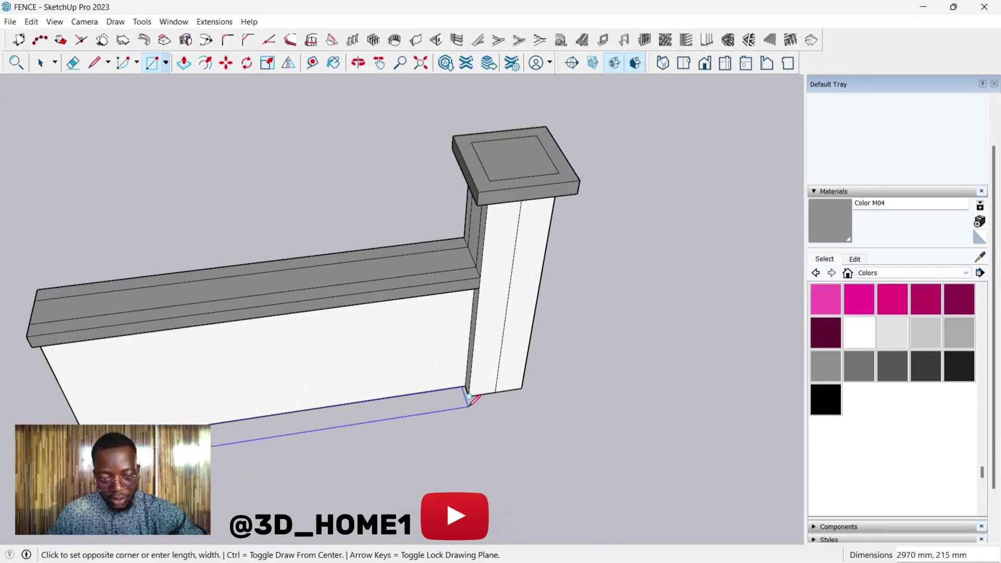
scroll(475, 416, up, 3)
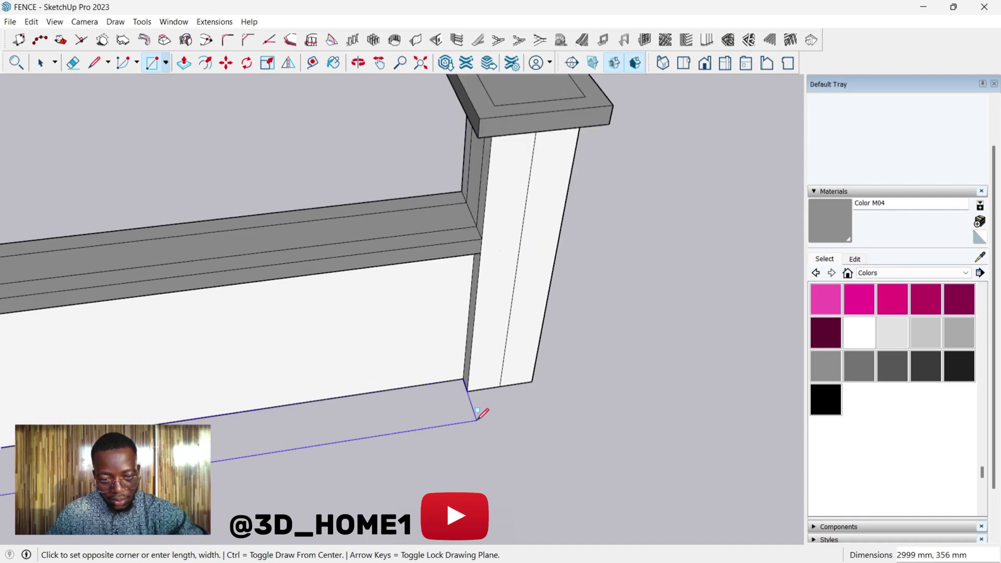
click(478, 419)
scroll(459, 396, down, 5)
Step: Offset the outline of the base rectangle 100 mm inward
key(space)
click(436, 393)
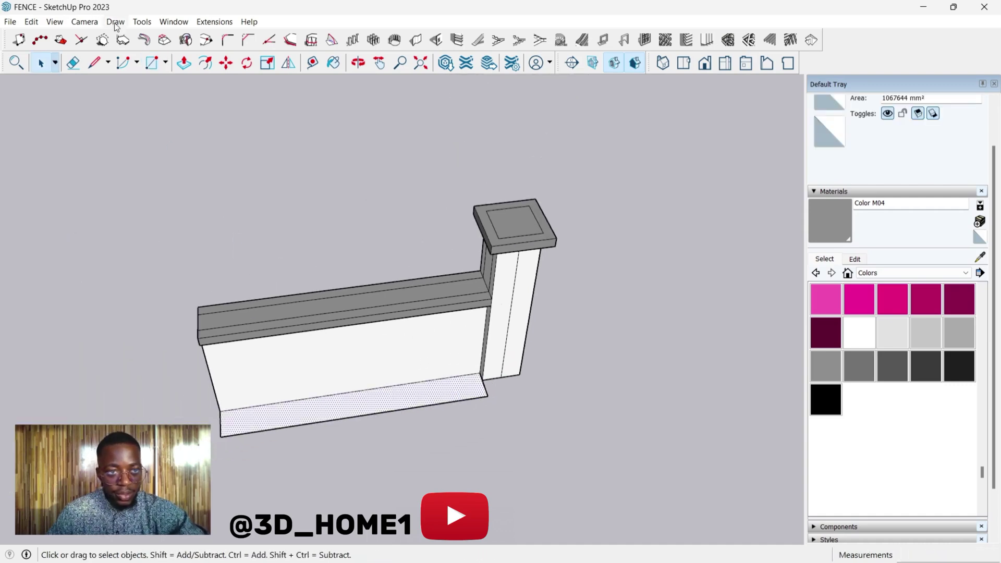
click(205, 63)
scroll(282, 385, up, 3)
click(289, 437)
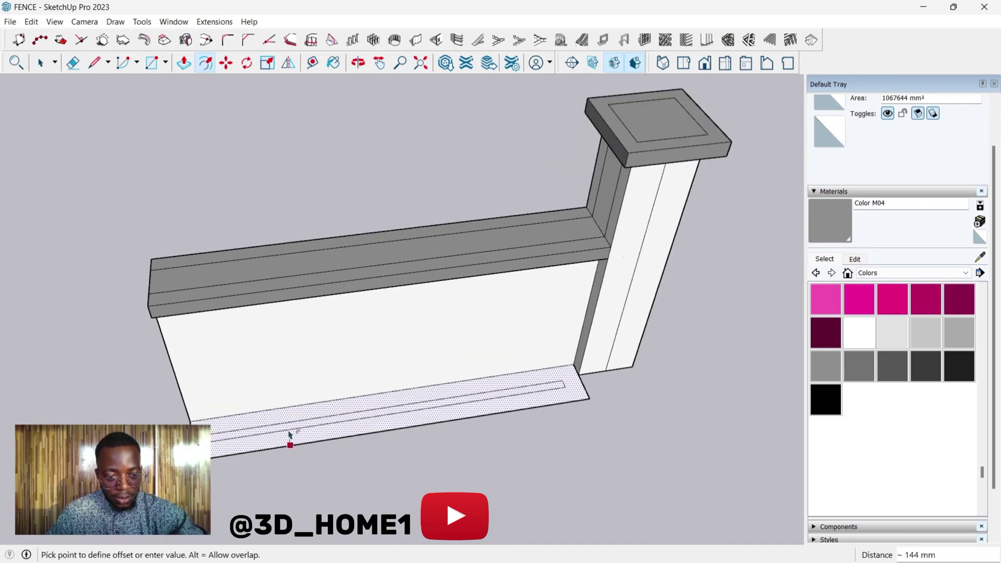
scroll(287, 438, up, 2)
text(100)
key(Return)
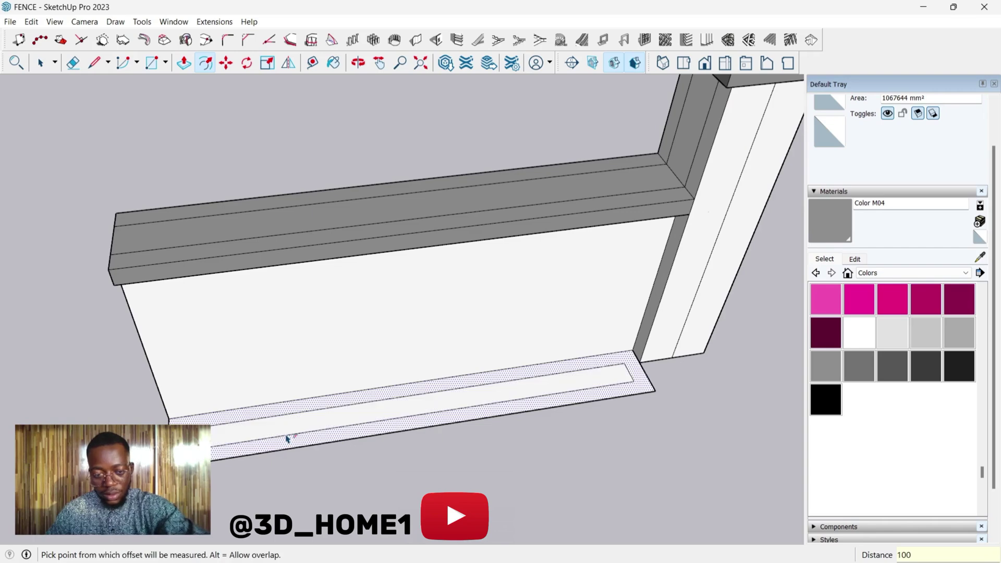
Step: Draw a line from each back corner of the inner rectangle straight to the wall's base edge, separating the back strip
scroll(286, 438, up, 3)
key(l)
scroll(185, 412, up, 2)
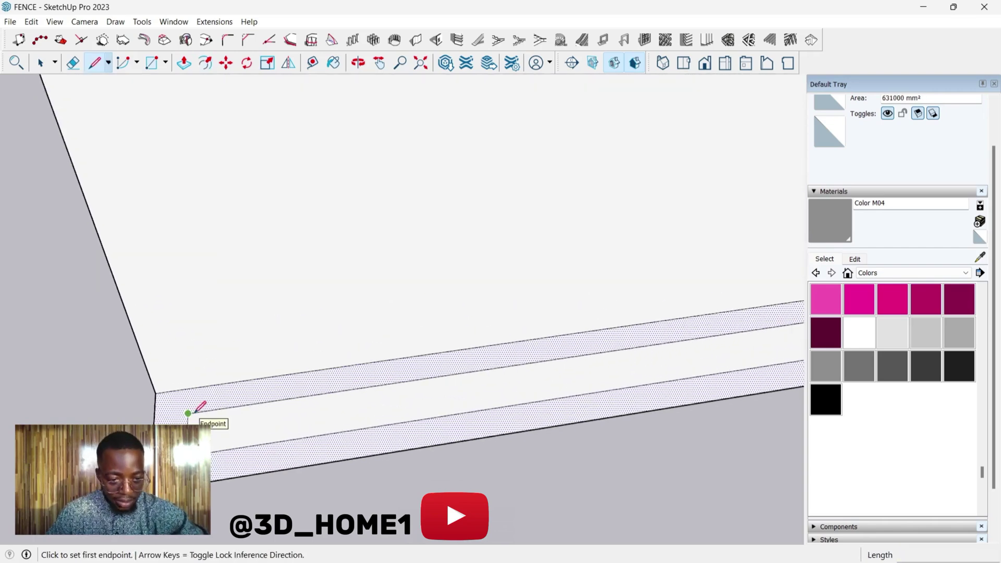
click(188, 413)
click(189, 388)
scroll(188, 389, down, 3)
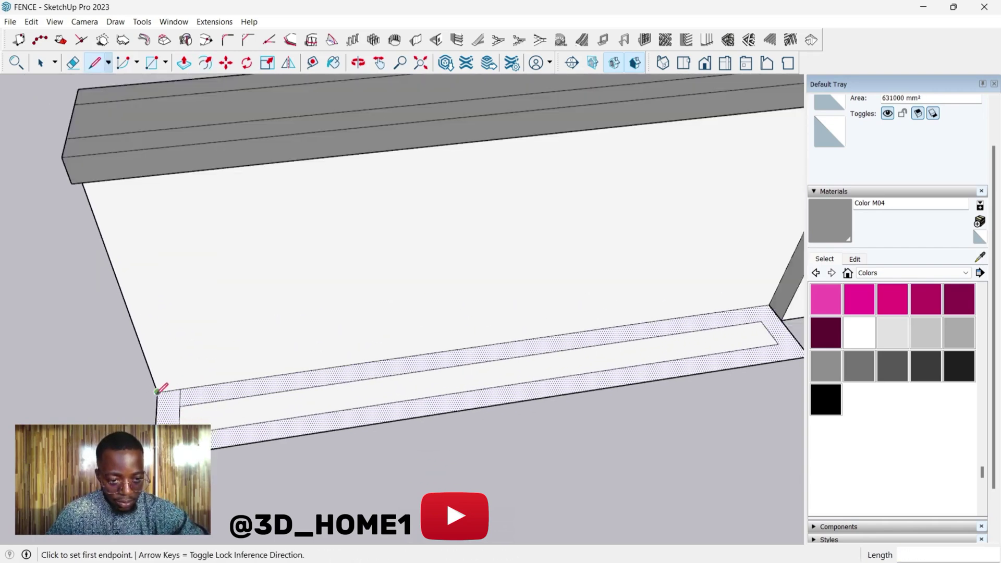
middle_drag(161, 386, 324, 408)
scroll(464, 391, up, 4)
scroll(474, 379, up, 1)
click(471, 385)
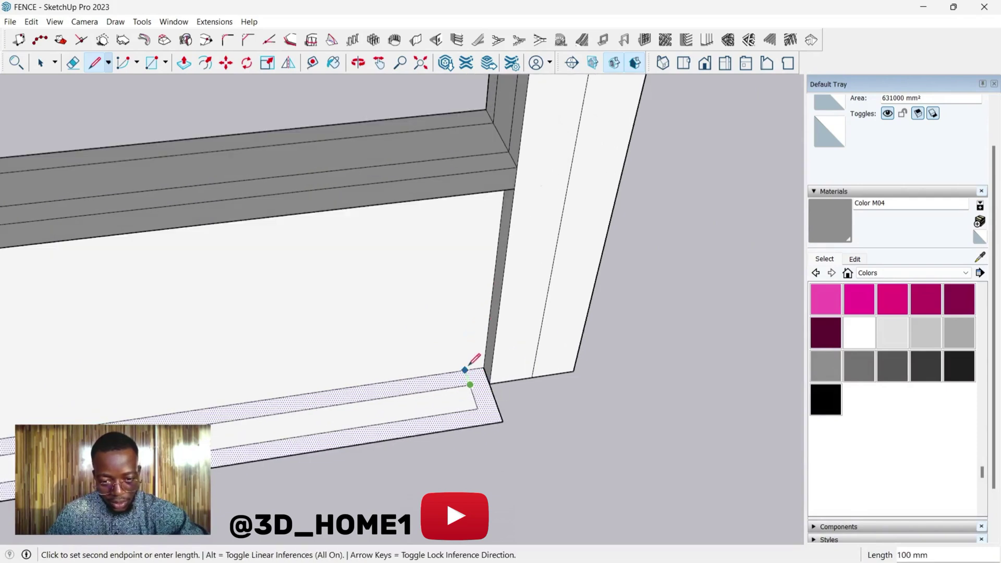
click(465, 369)
scroll(459, 376, down, 2)
key(space)
scroll(490, 410, up, 2)
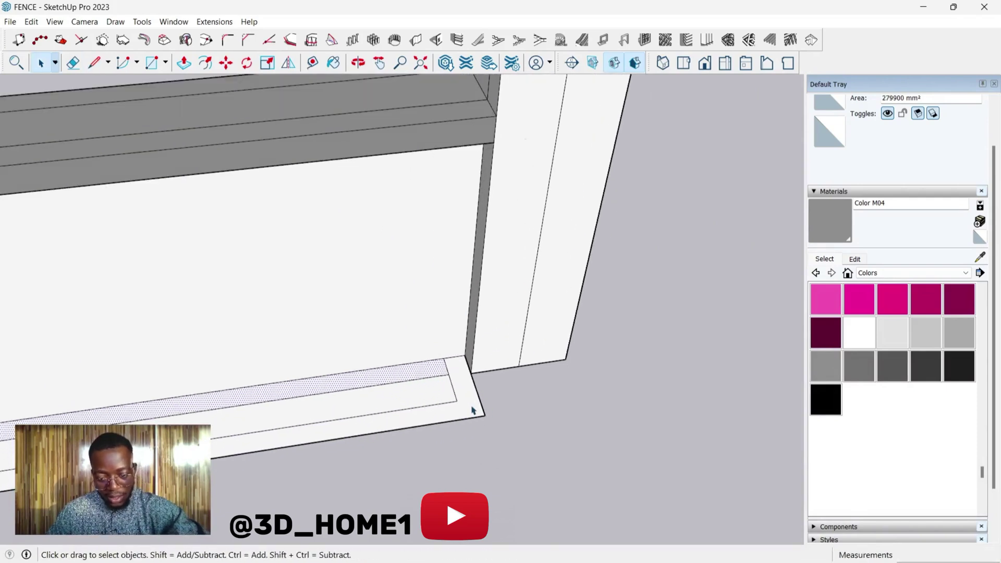
key(p)
click(472, 408)
click(470, 406)
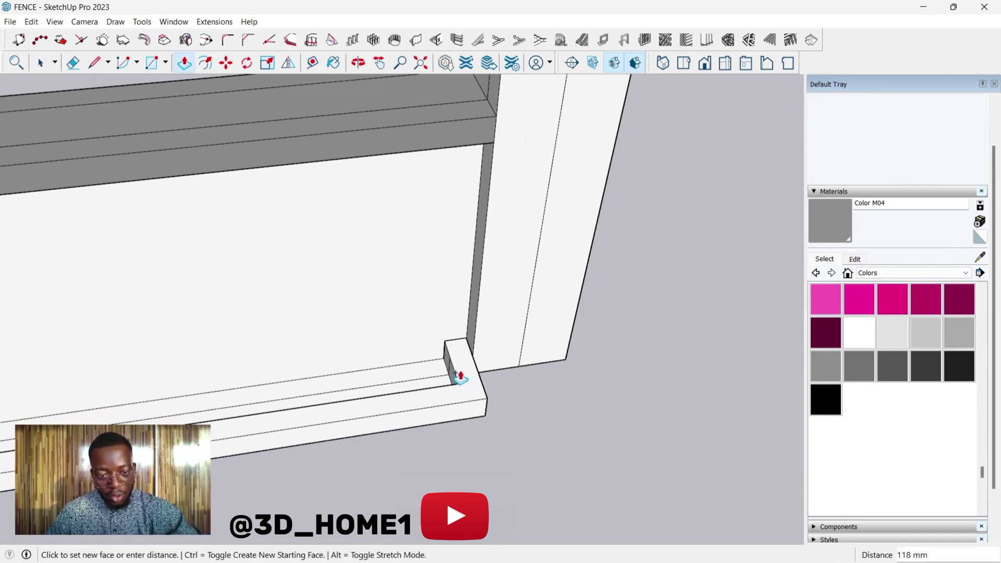
click(462, 342)
click(466, 401)
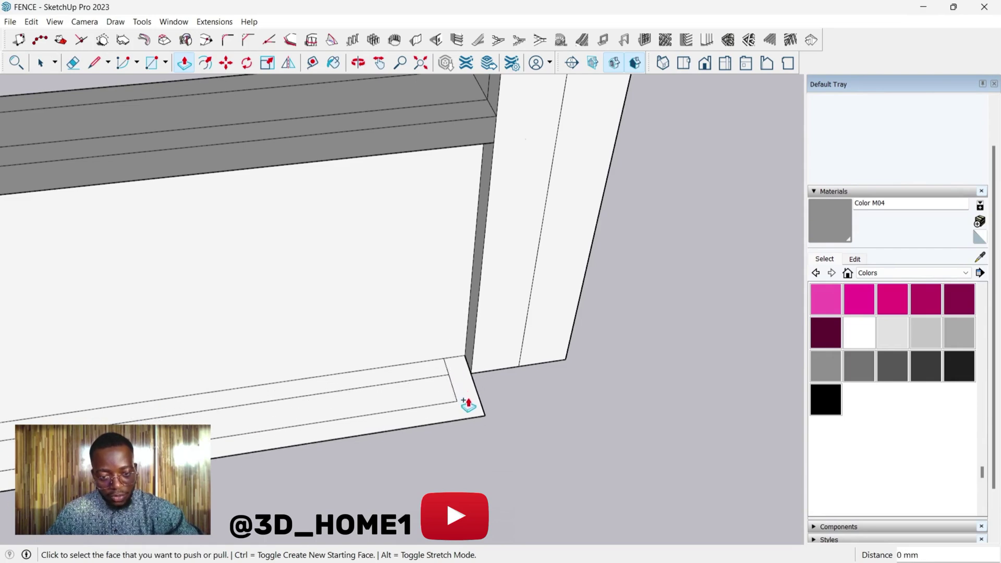
click(464, 399)
key(space)
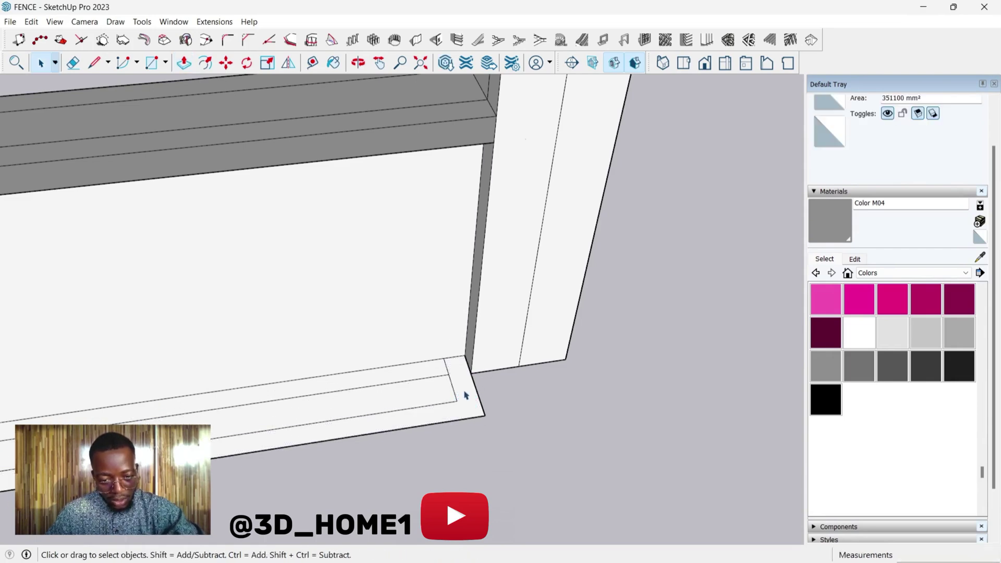
Step: Push/Pull the U-shaped border of the base rectangle up 250 mm to form the base box walls
key(p)
click(465, 392)
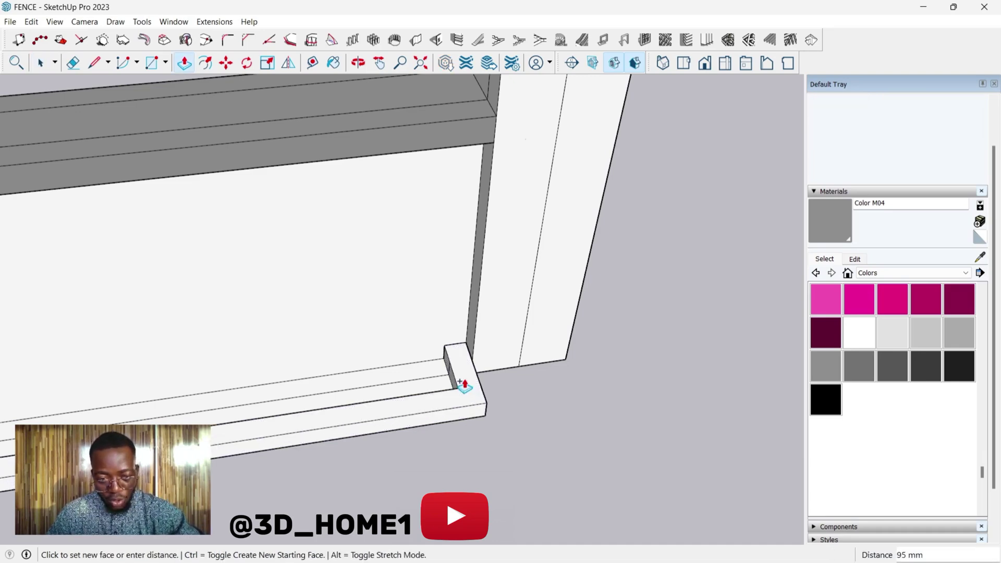
scroll(465, 367, down, 3)
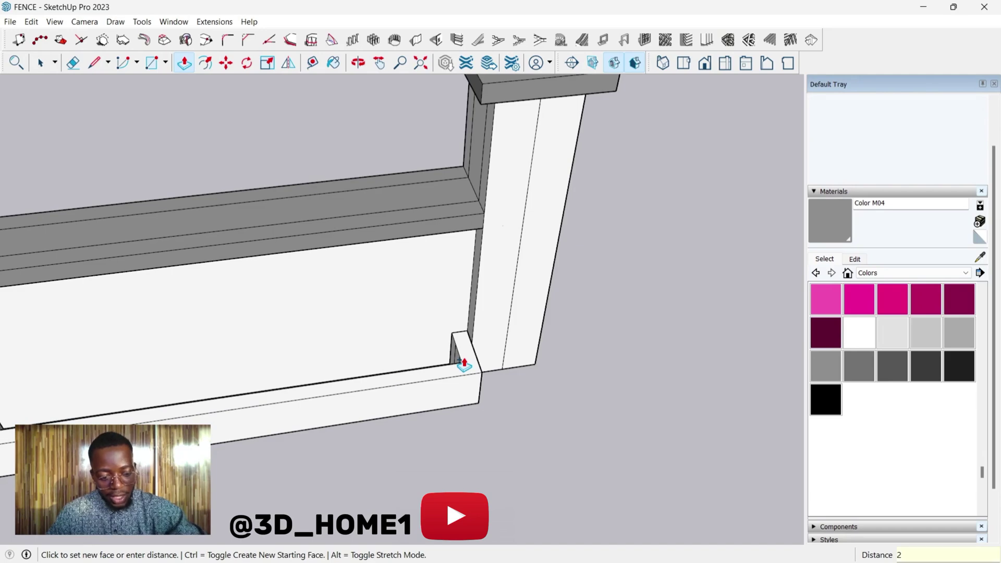
click(464, 365)
scroll(464, 365, down, 3)
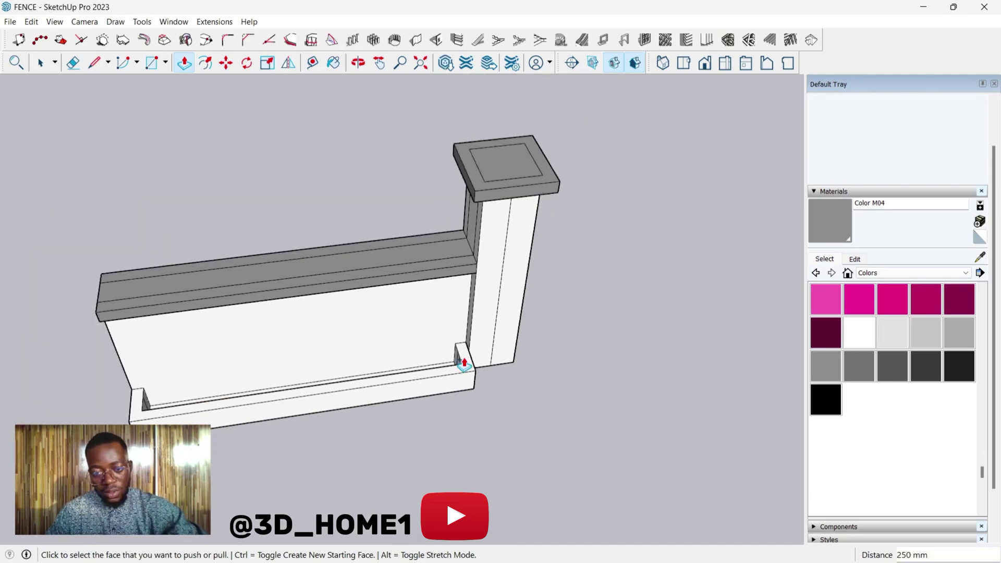
Step: Paint the front, top and side faces of the base box with Color M04
middle_drag(457, 408, 724, 245)
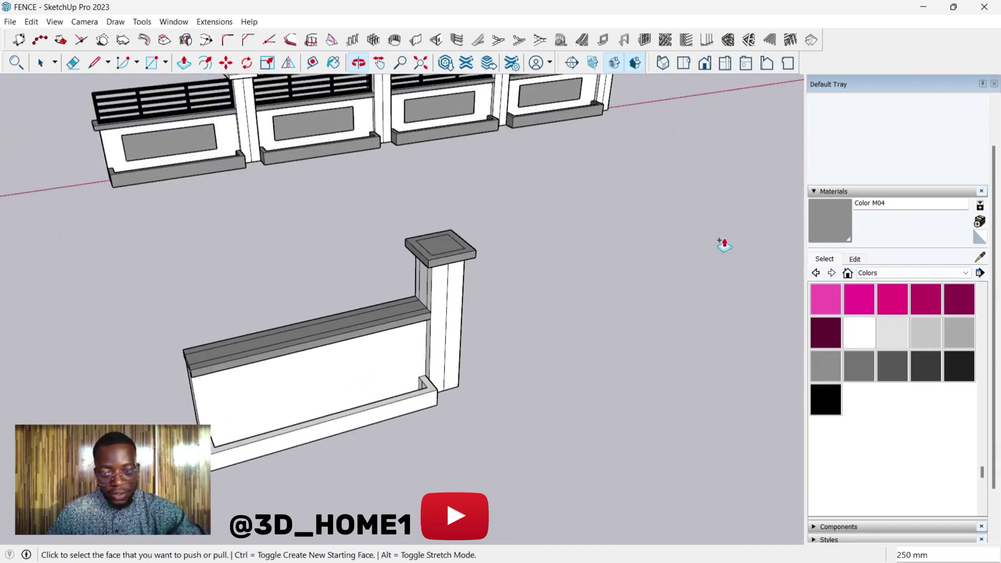
click(836, 230)
scroll(365, 407, up, 3)
click(422, 380)
scroll(430, 375, up, 3)
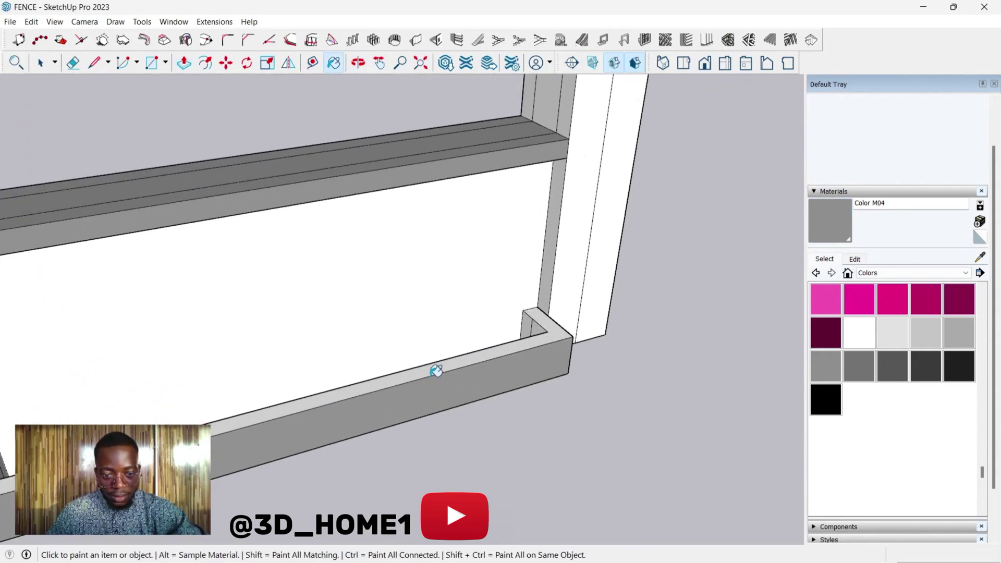
click(489, 353)
scroll(542, 329, up, 3)
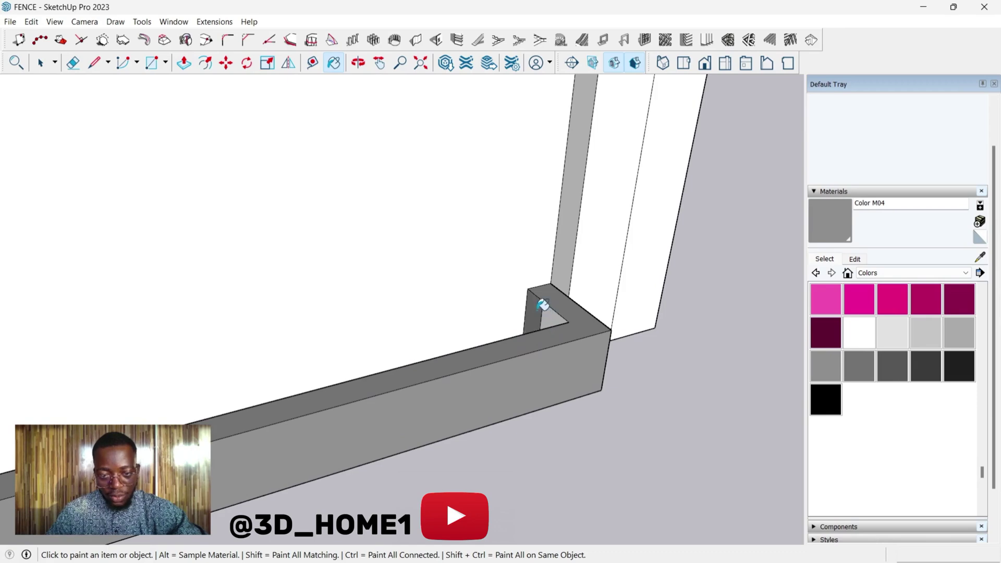
scroll(547, 310, down, 5)
scroll(286, 371, up, 5)
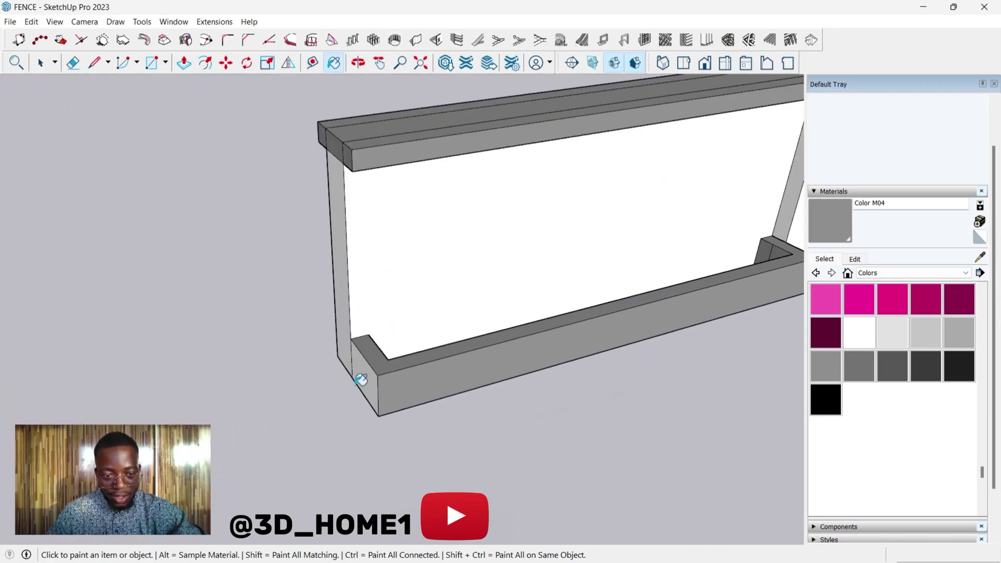
Step: Draw a rectangle about 2242 mm by 688 mm on the wall's front face, inset from its edges
scroll(579, 155, down, 6)
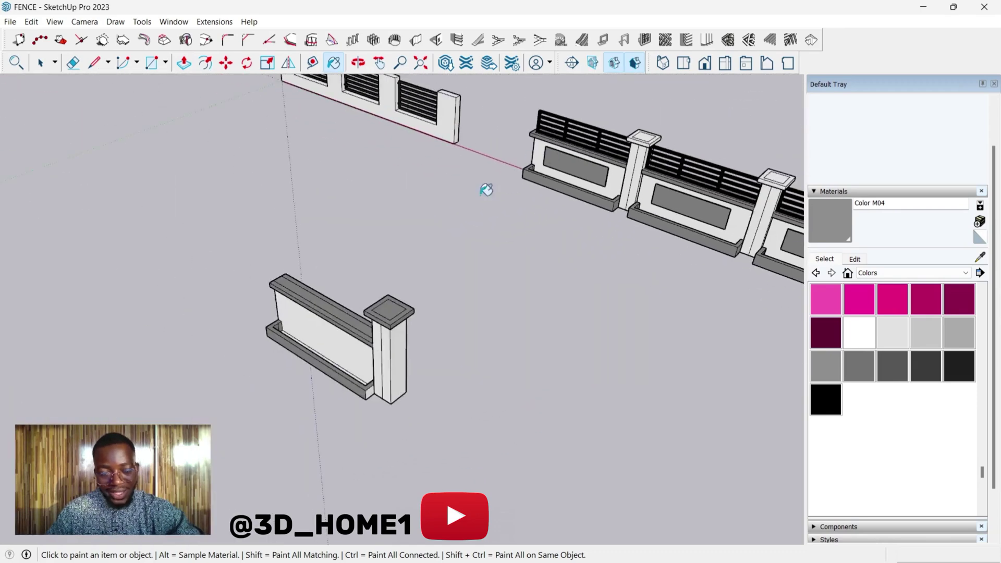
middle_drag(346, 286, 412, 241)
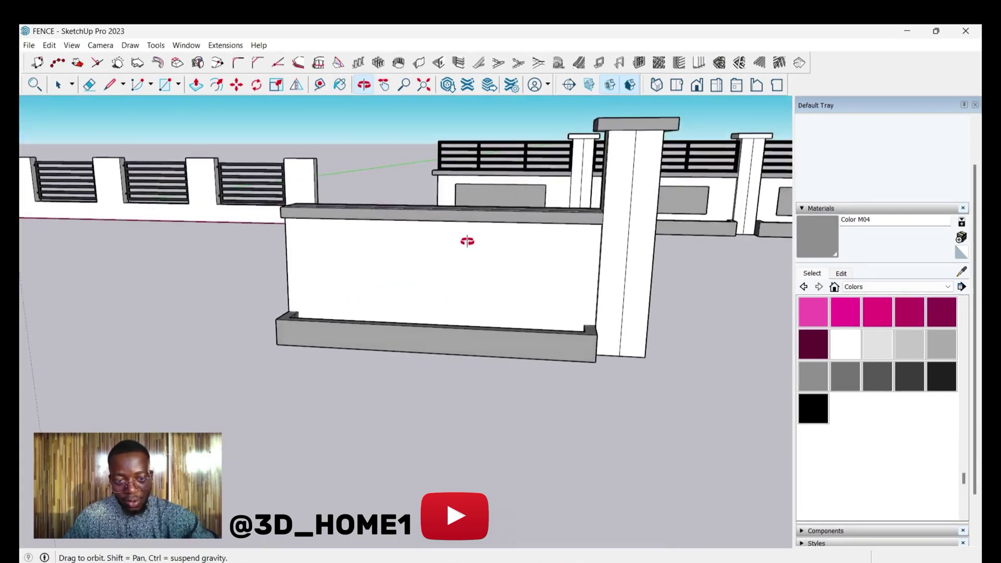
drag(416, 256, 452, 236)
drag(405, 260, 264, 259)
scroll(313, 351, up, 3)
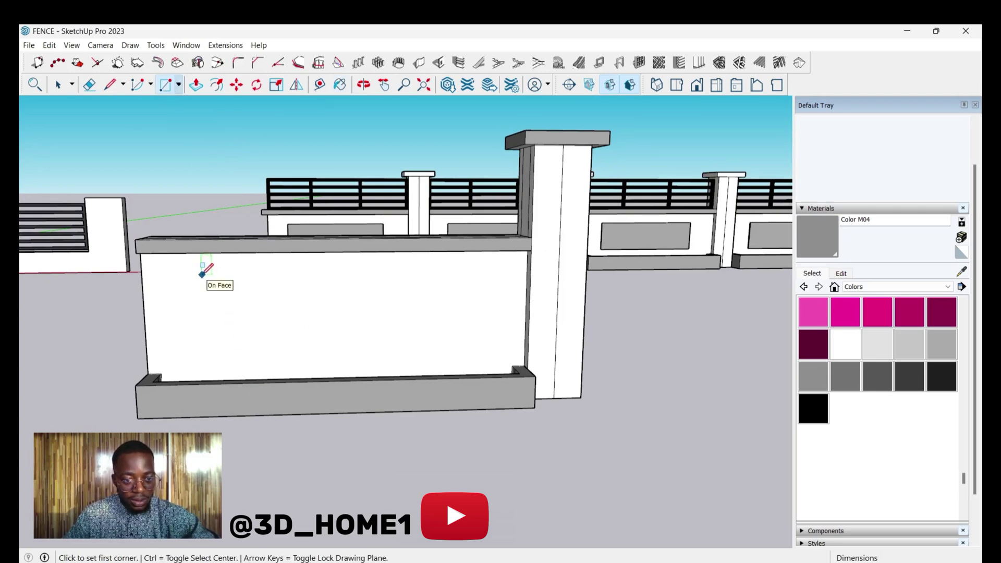
click(183, 272)
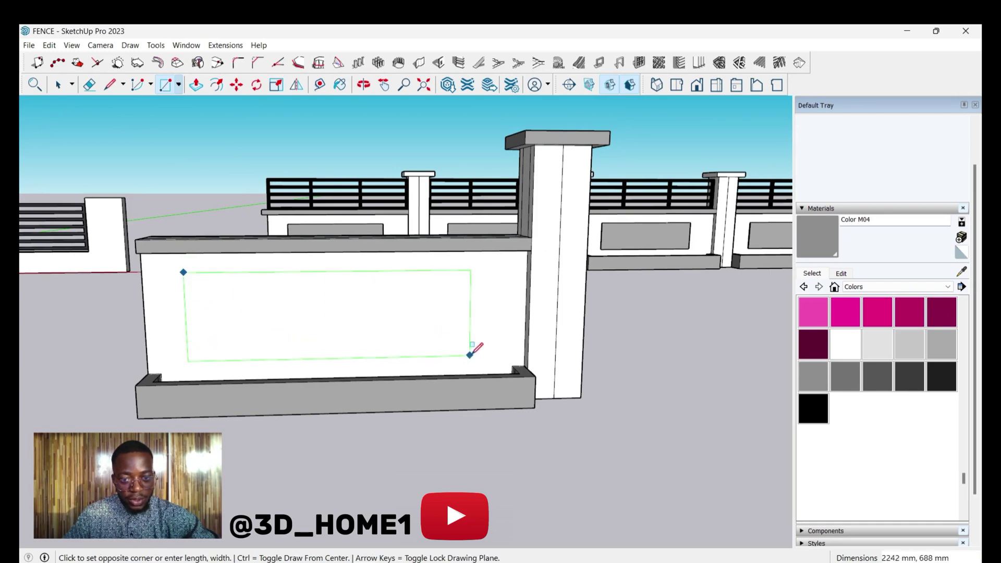
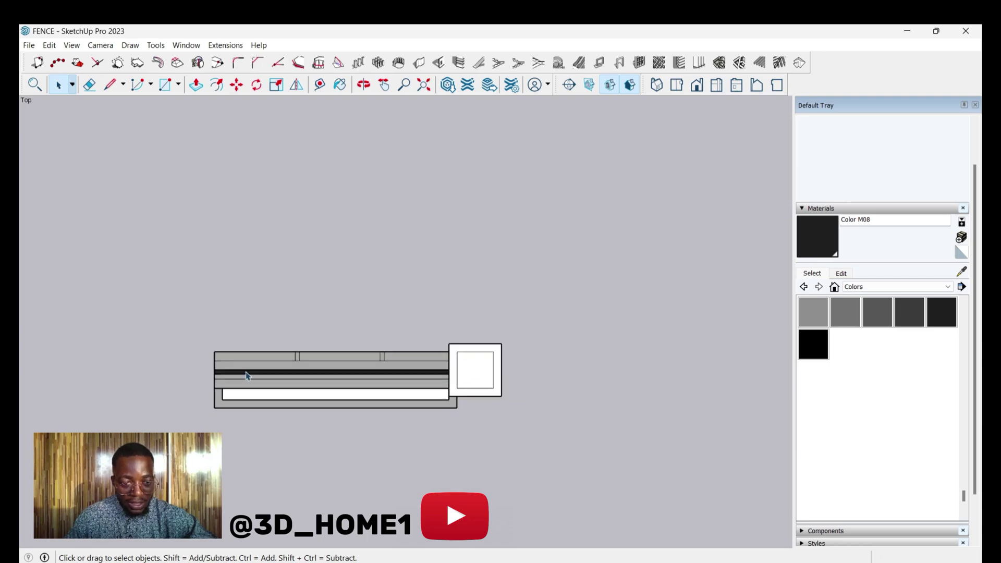
Step: Copy the fence module about 3449 mm along the red axis from its open end to the inner outline of the column cap
click(231, 365)
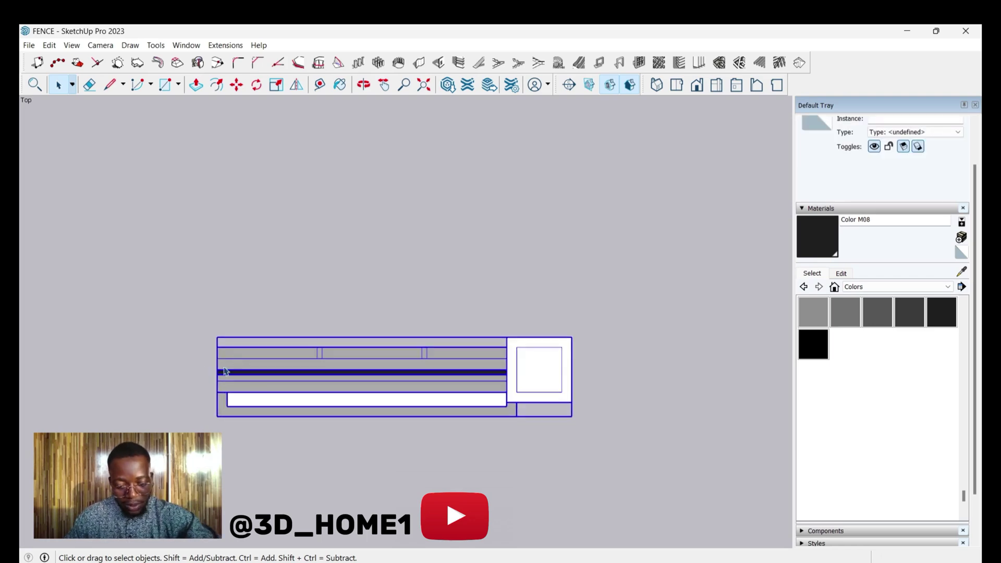
click(236, 86)
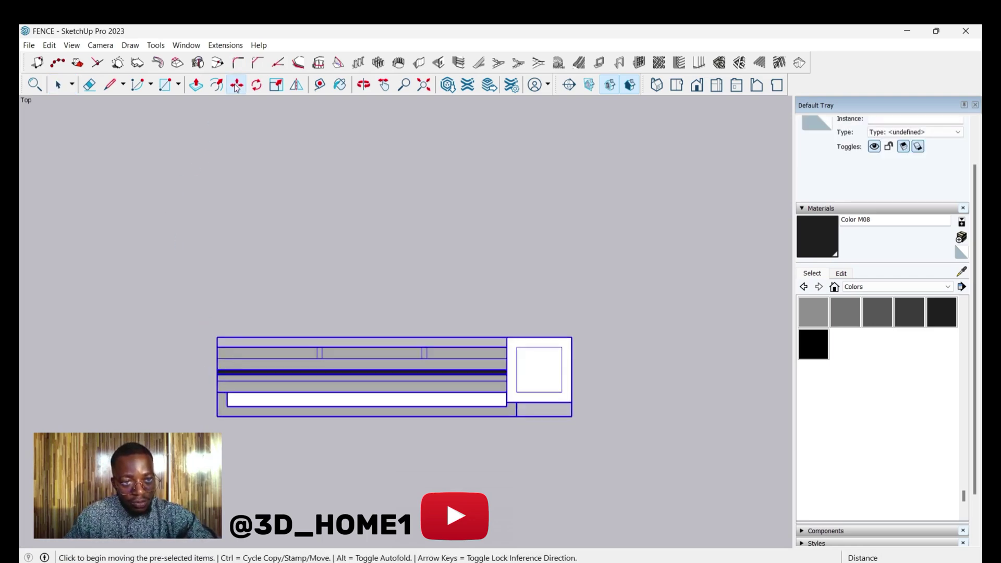
scroll(203, 386, up, 1)
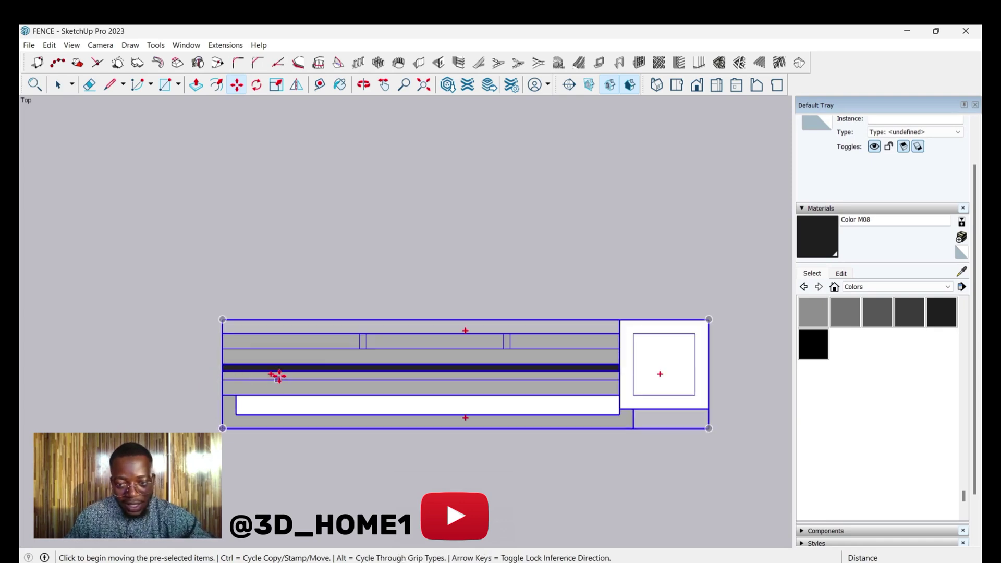
scroll(215, 355, up, 1)
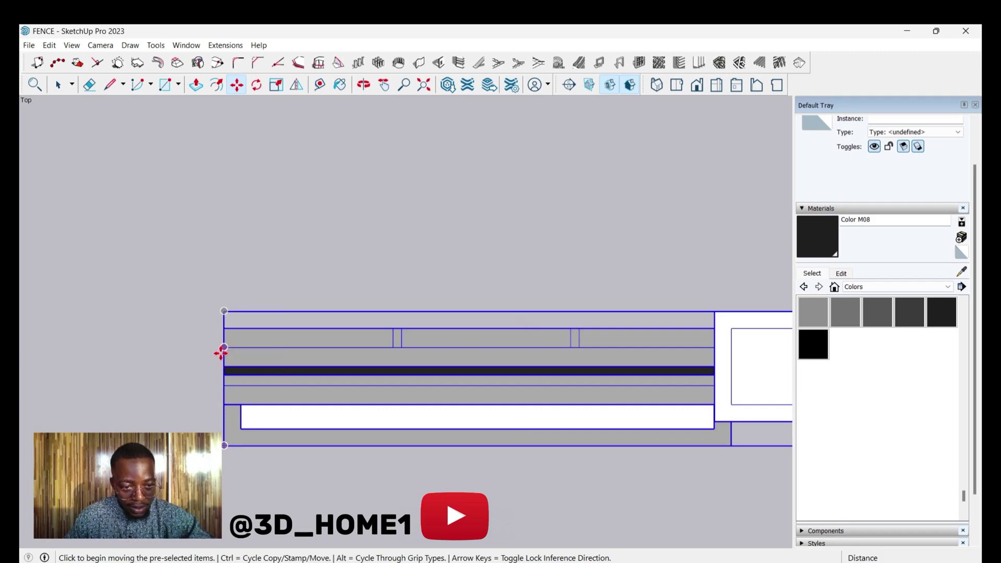
scroll(222, 353, up, 2)
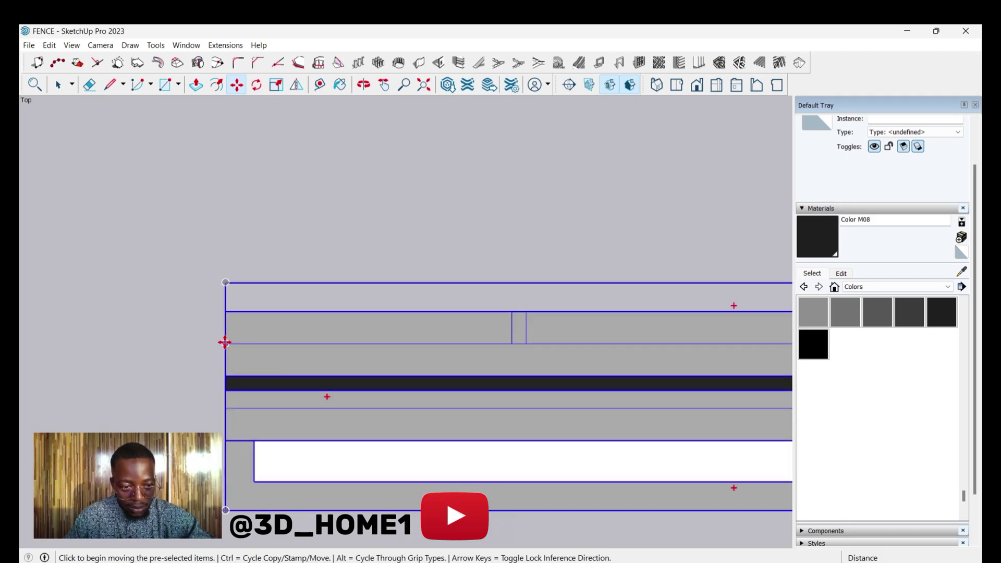
click(225, 342)
scroll(190, 360, down, 5)
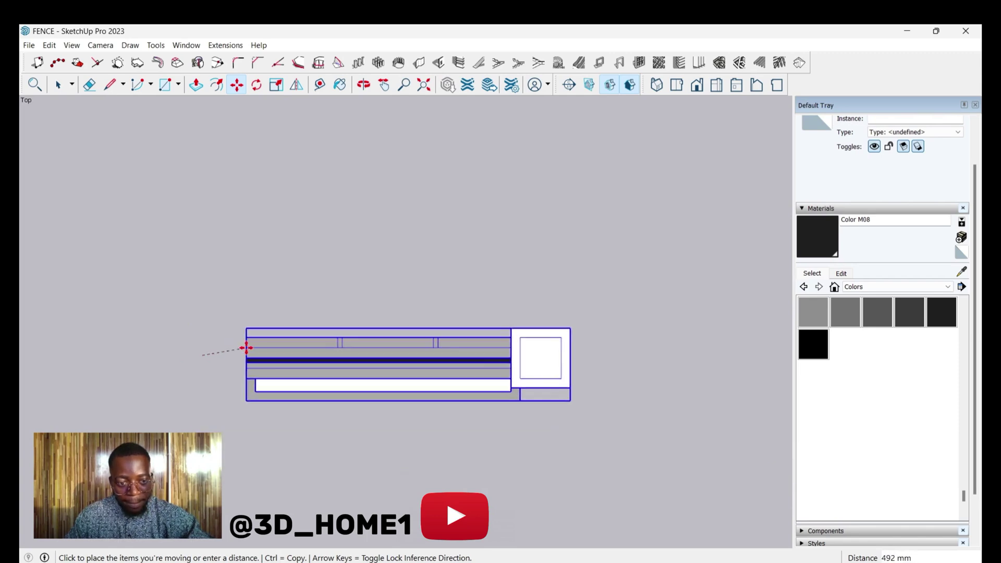
key(ctrl)
scroll(281, 362, down, 2)
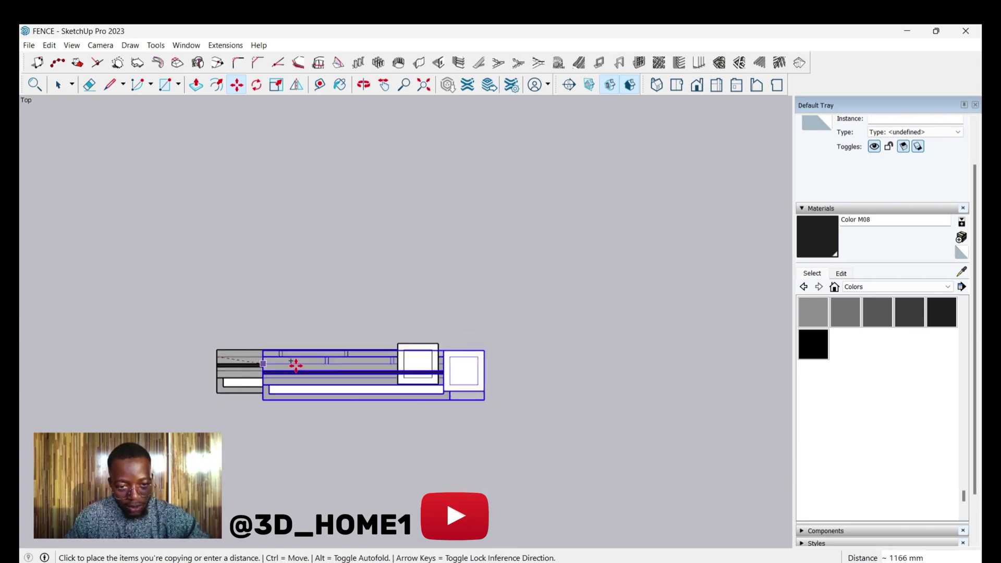
scroll(416, 355, up, 2)
scroll(424, 355, up, 3)
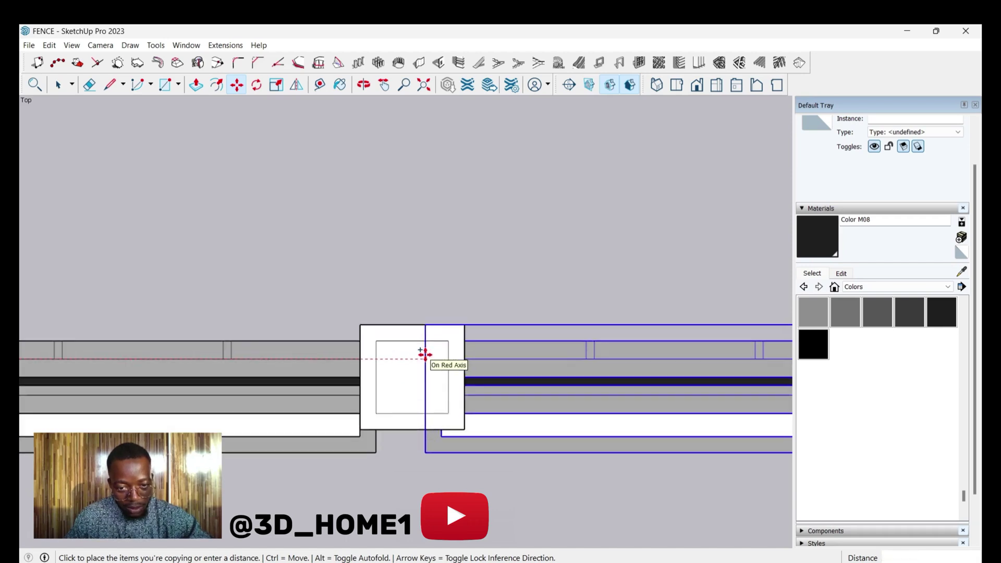
scroll(425, 355, down, 1)
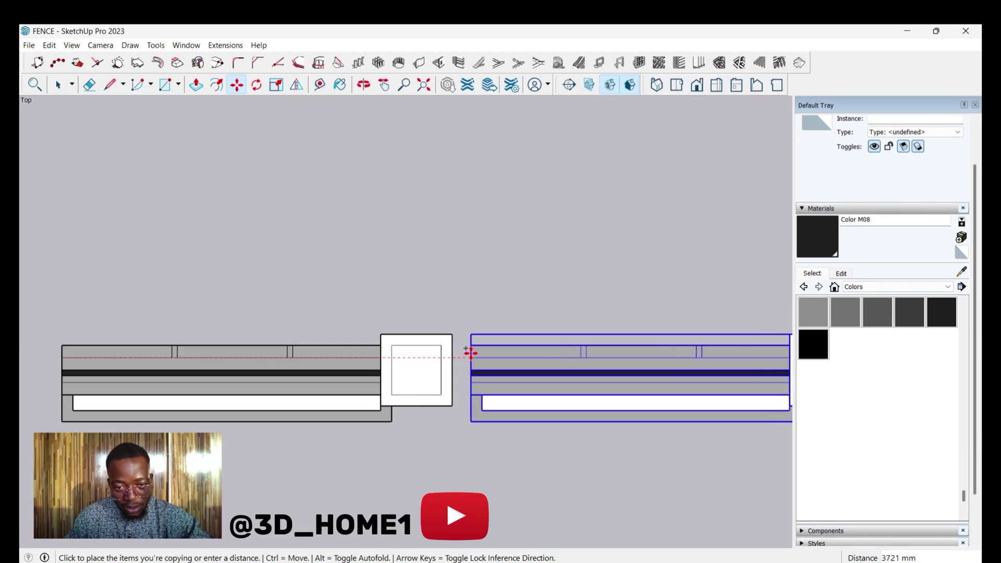
scroll(471, 353, up, 3)
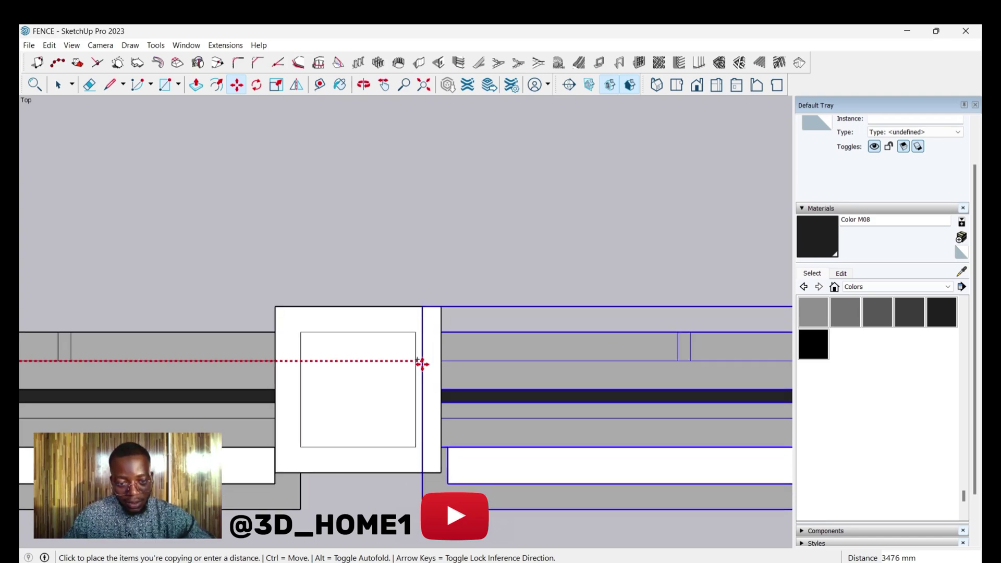
scroll(412, 360, up, 1)
scroll(413, 357, up, 2)
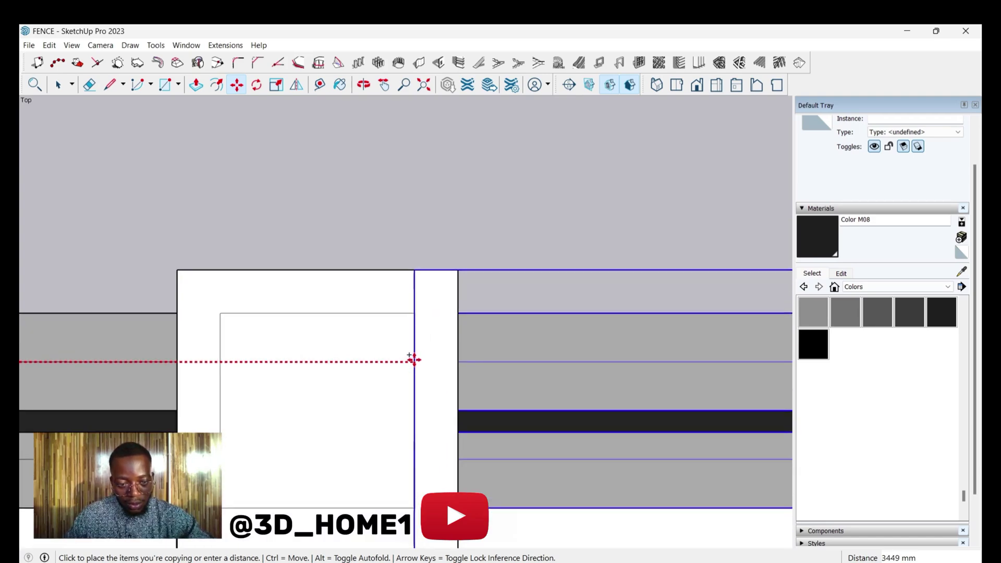
click(413, 360)
scroll(408, 358, down, 3)
key(space)
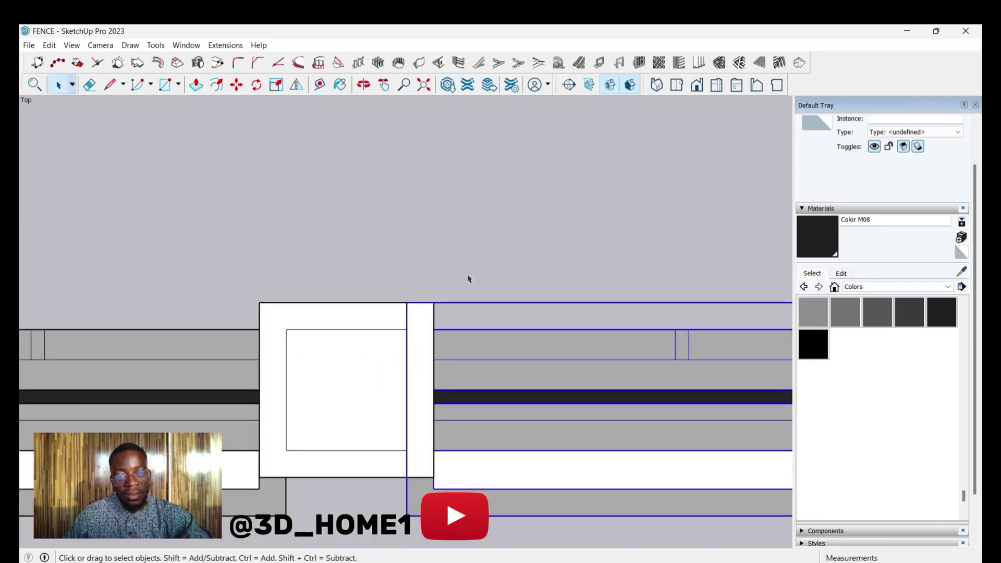
Step: Switch to perspective projection and examine the two joined modules next to the existing example fence
scroll(409, 277, down, 3)
key(o)
drag(443, 427, 449, 374)
drag(275, 432, 265, 356)
click(100, 45)
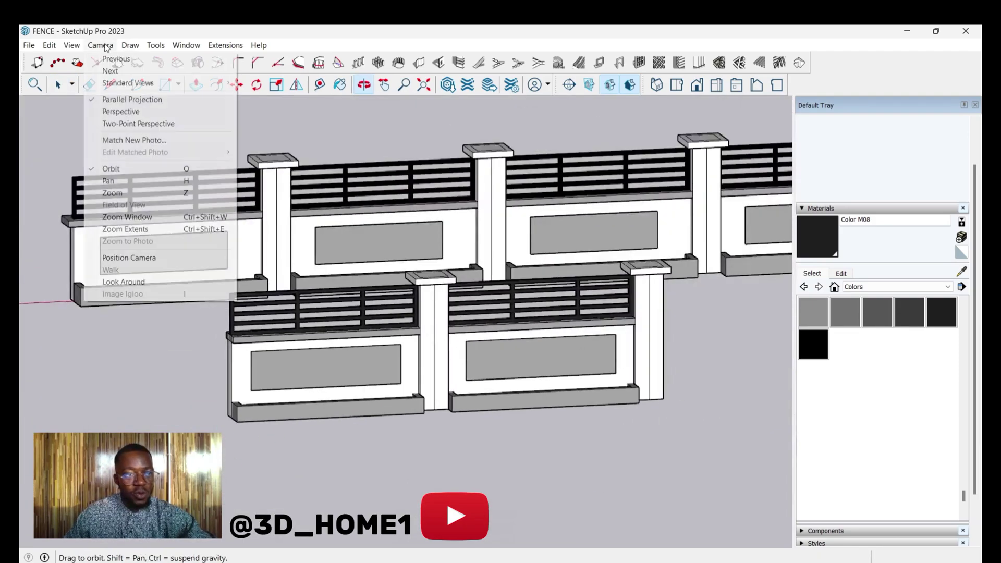
click(107, 108)
drag(334, 364, 443, 289)
drag(81, 383, 318, 412)
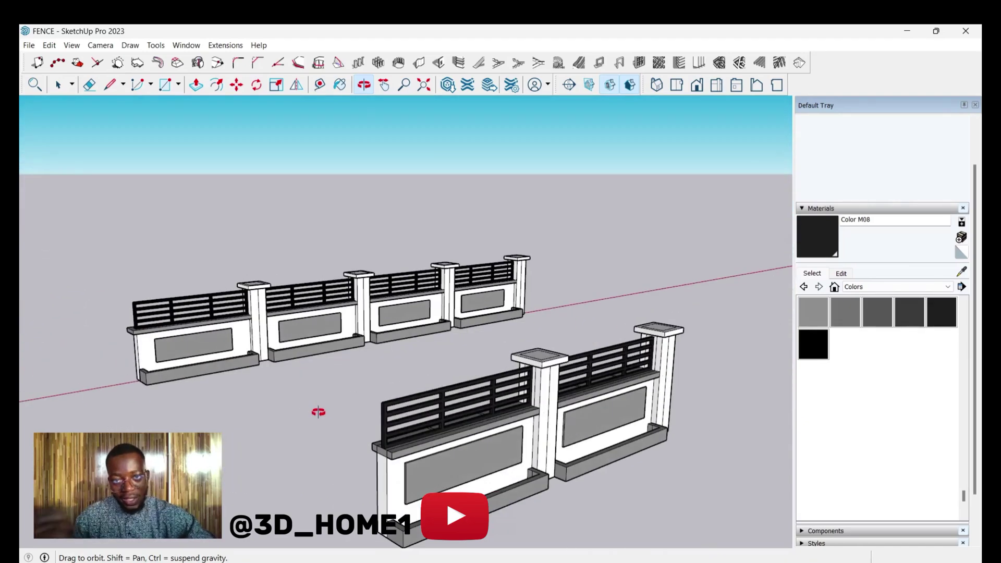
drag(378, 395, 432, 402)
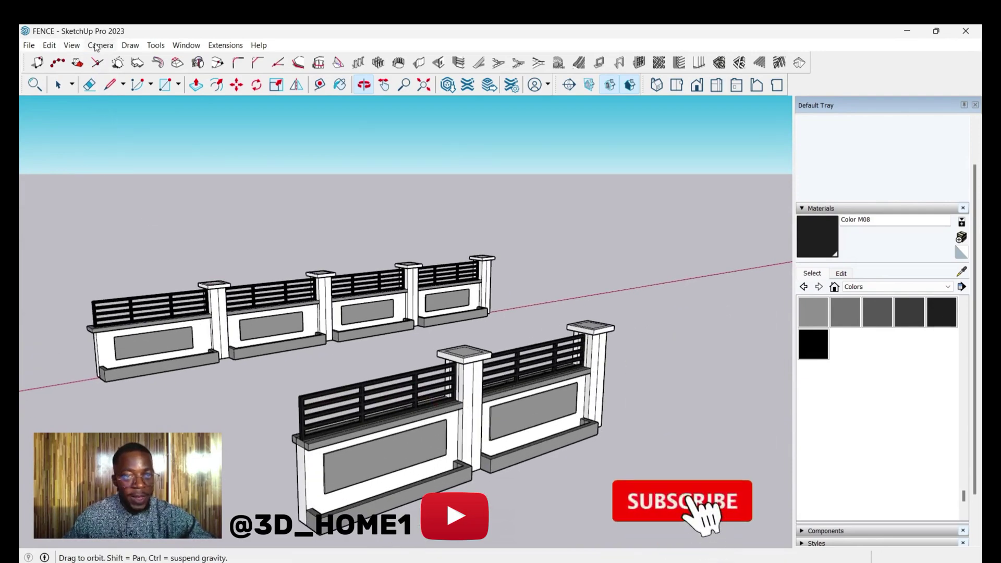
Step: Return to the top view with parallel projection, framed on the new fence modules
click(676, 85)
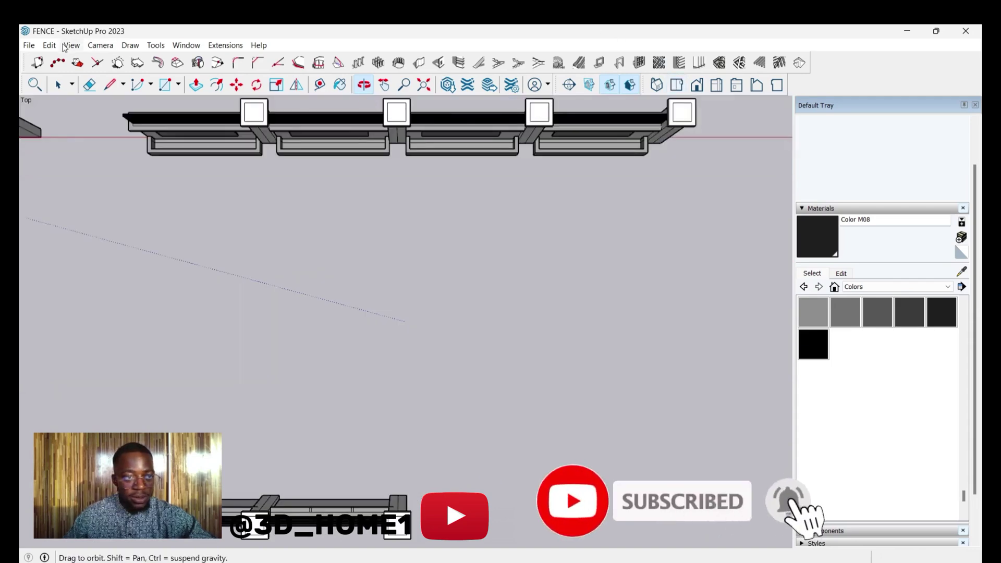
click(100, 46)
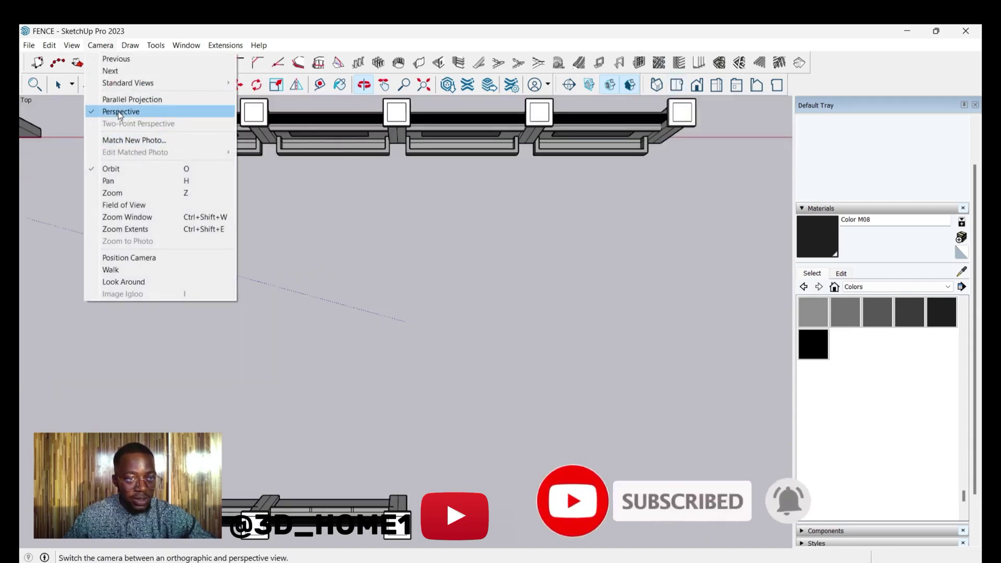
click(132, 99)
scroll(308, 420, up, 5)
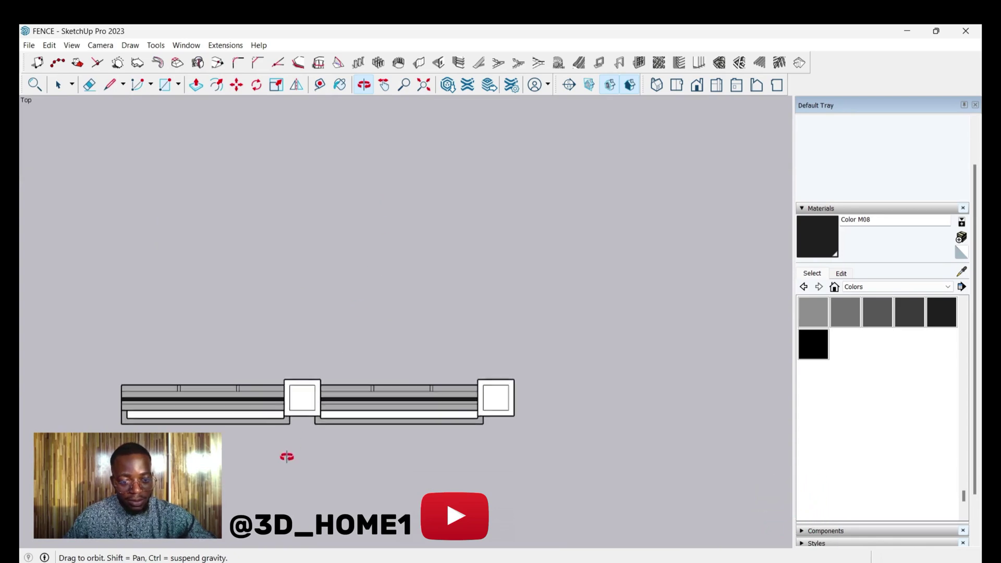
Step: Delete the copied fence module, keeping only the original one
key(space)
scroll(354, 367, up, 1)
click(357, 357)
scroll(358, 357, down, 3)
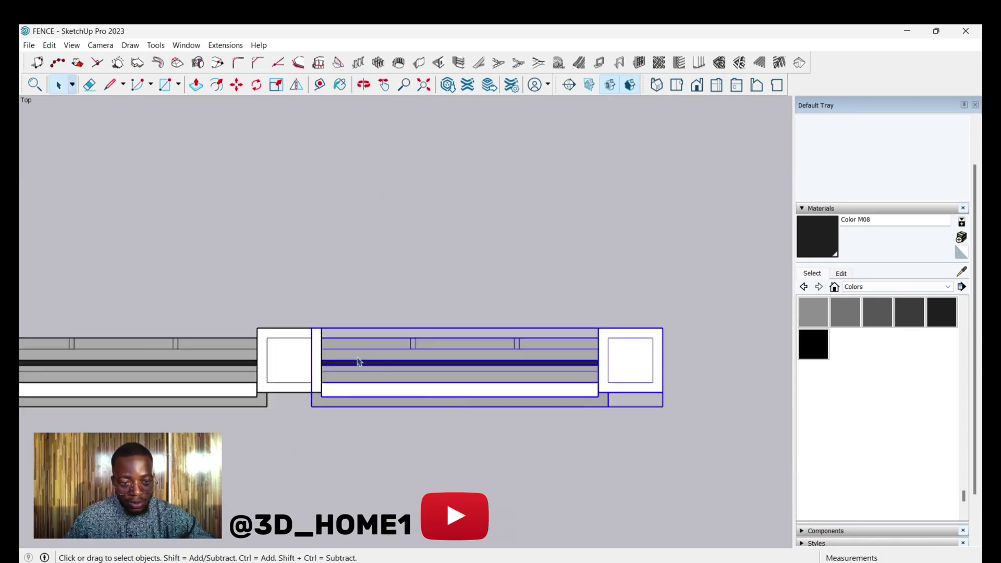
scroll(404, 349, up, 2)
scroll(308, 360, down, 2)
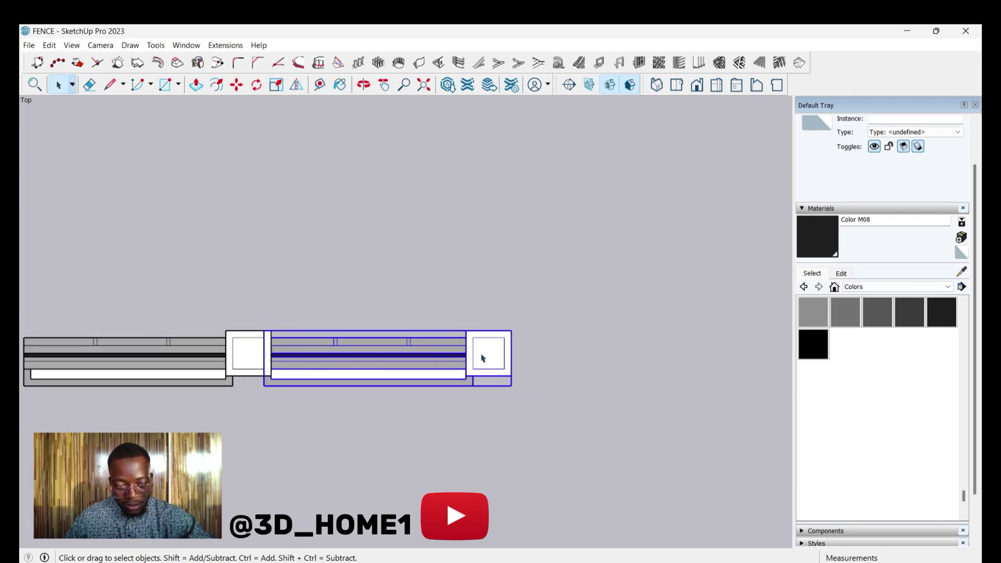
key(Delete)
scroll(320, 346, down, 1)
scroll(509, 364, down, 1)
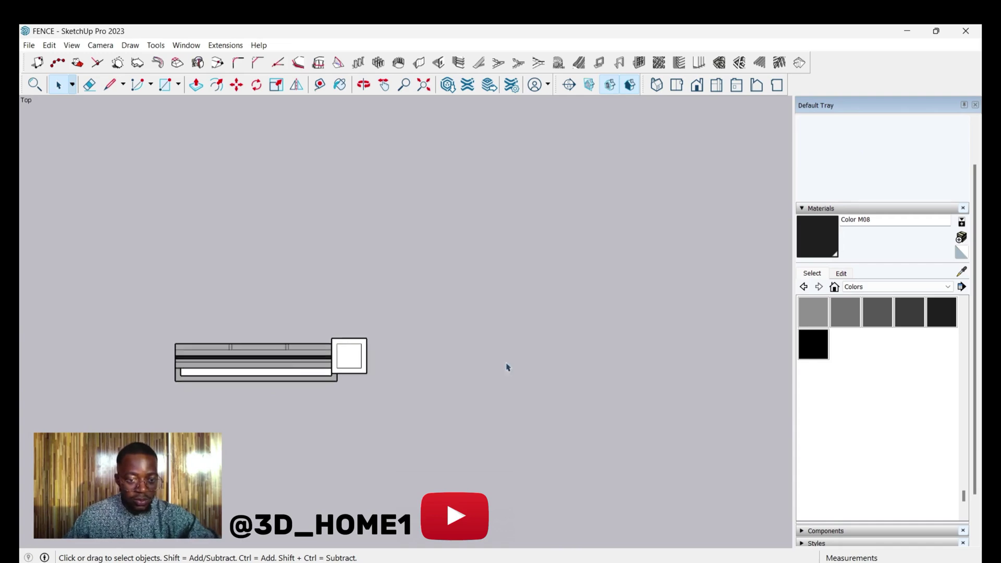
Step: Copy the fence module about 3542 mm from its open end, snapping it to the inner outline of the column cap
scroll(251, 359, up, 3)
click(177, 359)
scroll(131, 351, up, 2)
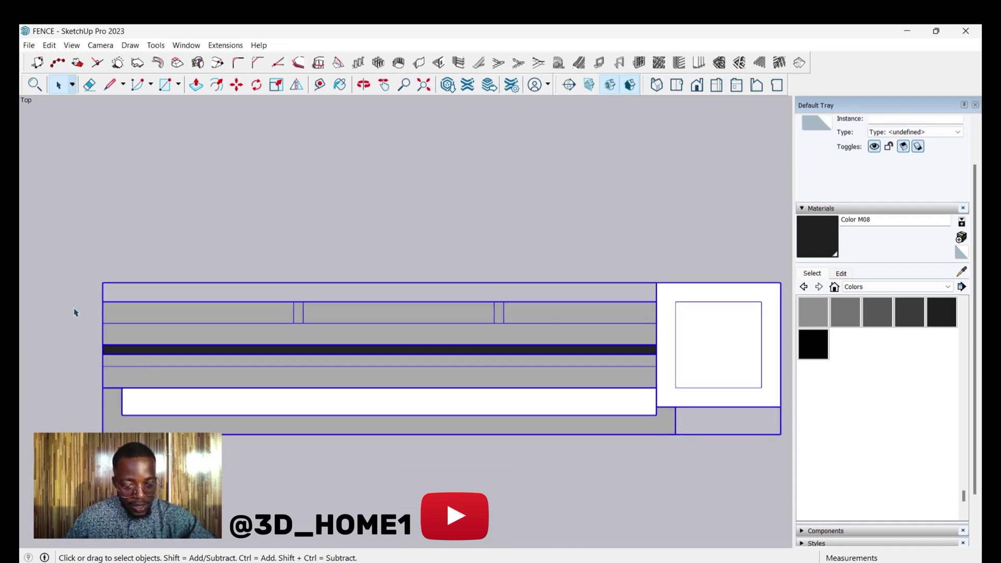
click(235, 87)
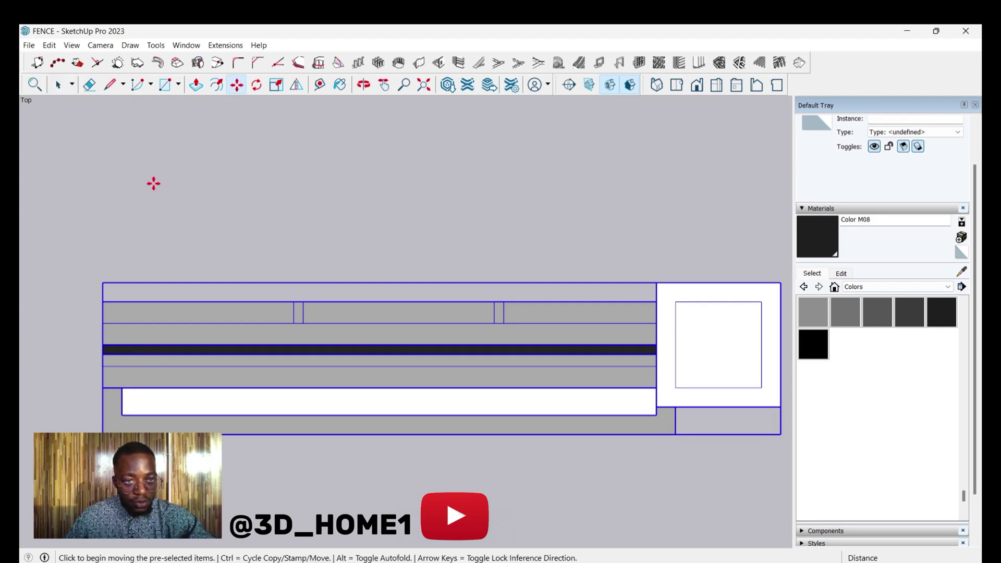
scroll(117, 373, up, 1)
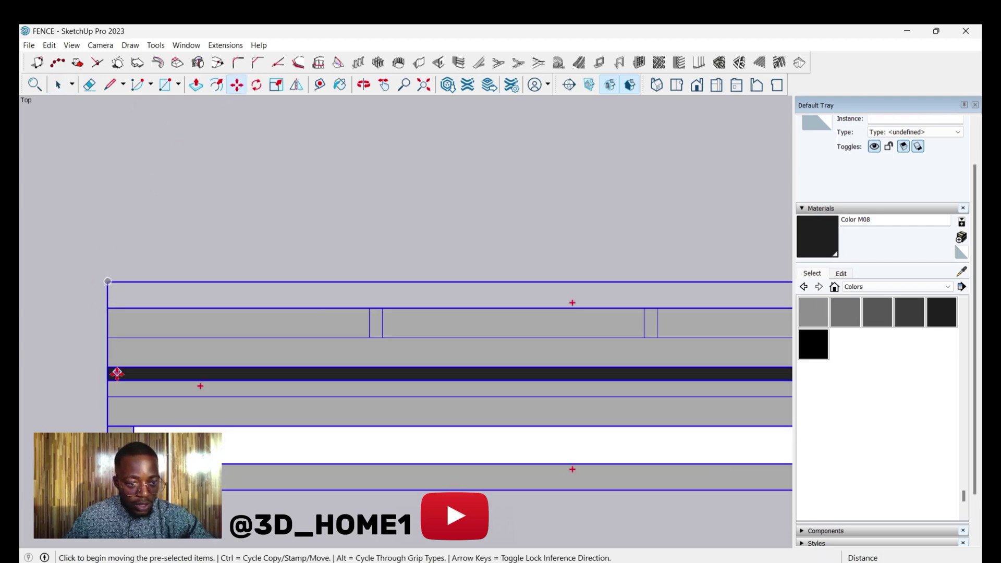
click(108, 338)
scroll(79, 342, down, 3)
key(ctrl)
scroll(365, 381, down, 1)
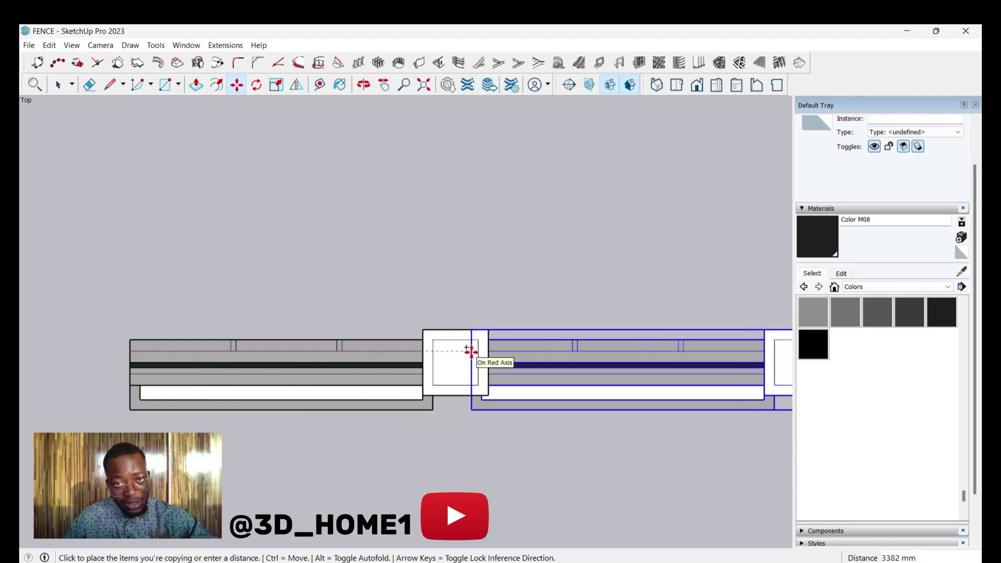
scroll(471, 352, up, 2)
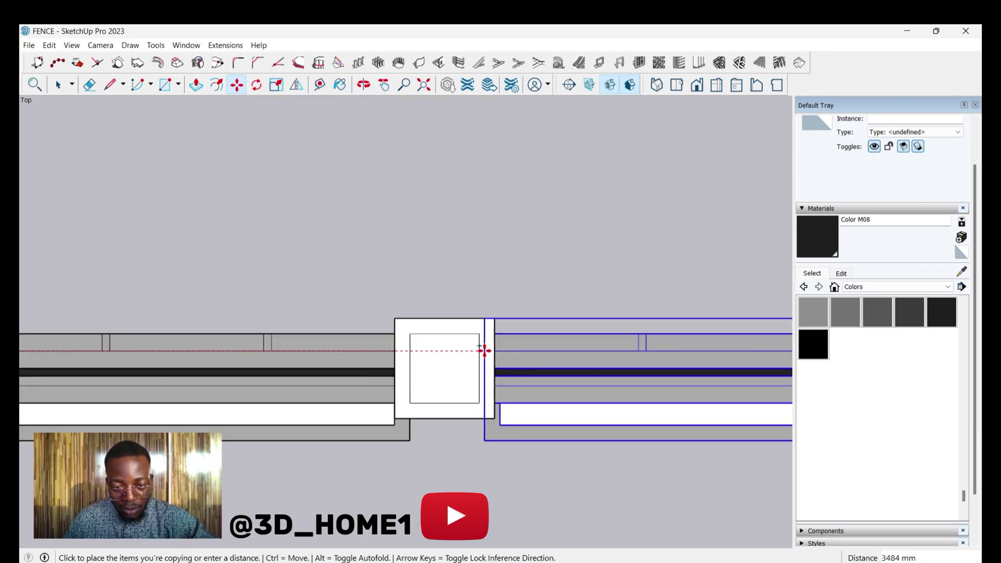
scroll(479, 350, up, 2)
scroll(479, 350, up, 1)
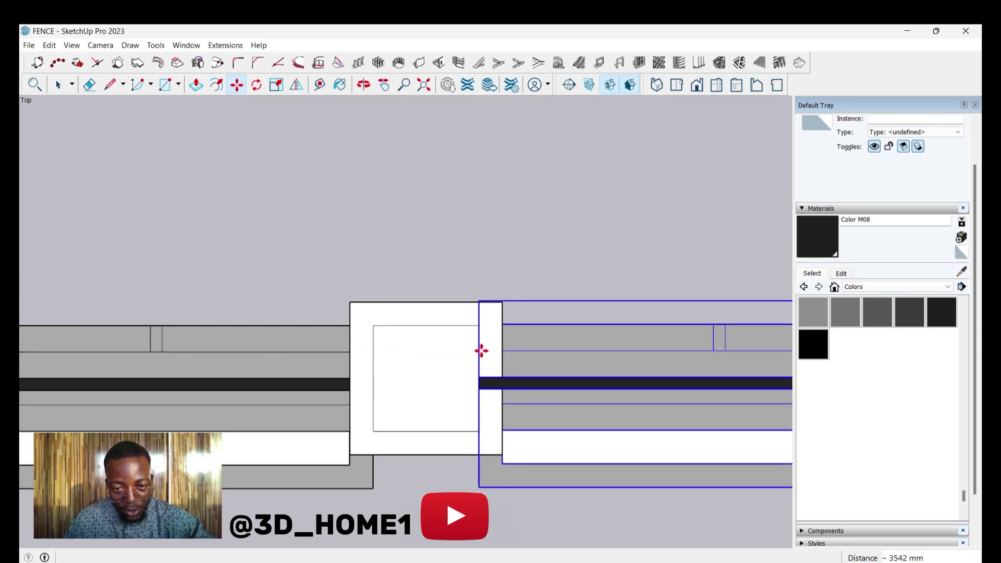
key(Escape)
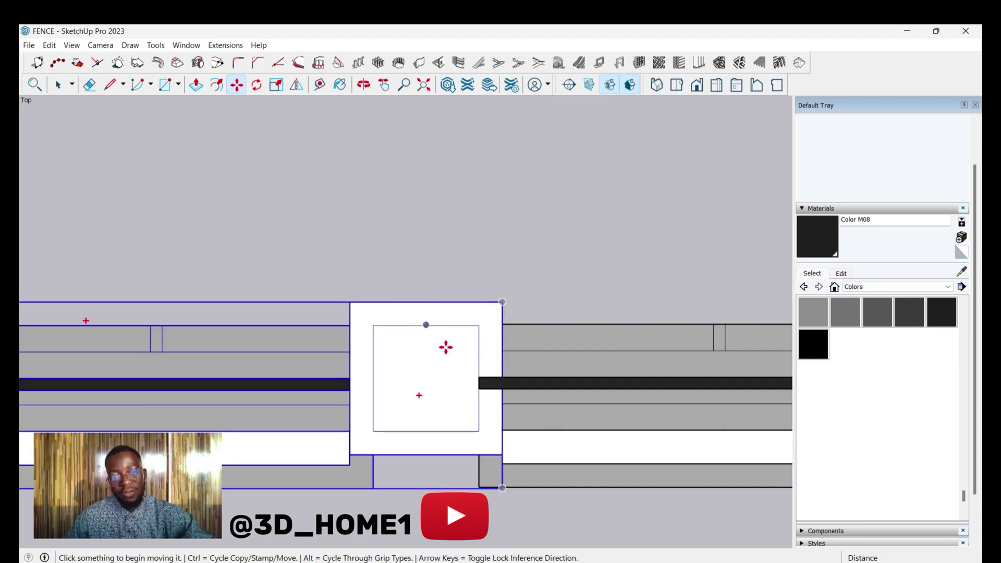
scroll(414, 413, down, 3)
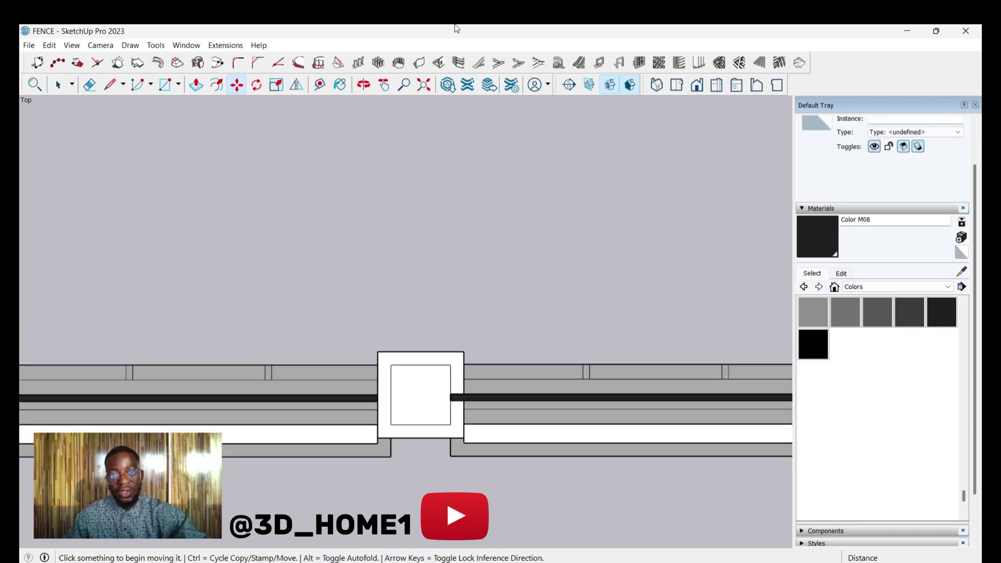
Step: Switch to perspective projection and inspect the copied module's height relative to the original from a low angle
scroll(498, 292, down, 2)
mouse_move(498, 292)
middle_down()
mouse_move(507, 389)
mouse_move(509, 191)
mouse_move(424, 393)
mouse_move(487, 349)
mouse_move(389, 398)
mouse_move(433, 260)
mouse_move(426, 147)
middle_up()
click(100, 45)
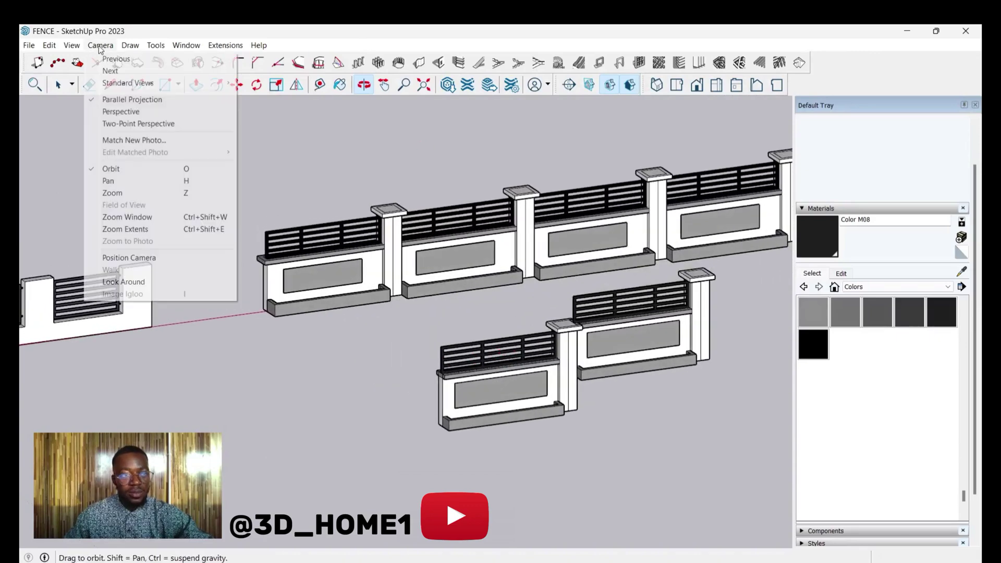
click(120, 109)
mouse_move(521, 339)
middle_down()
mouse_move(612, 369)
mouse_move(543, 219)
mouse_move(559, 188)
mouse_move(695, 175)
middle_up()
middle_drag(695, 135, 653, 347)
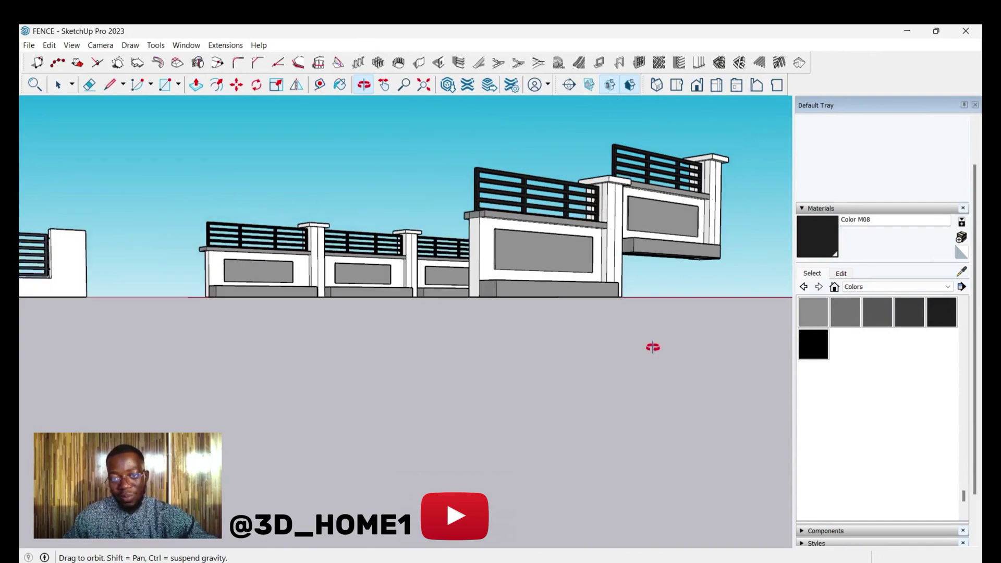
middle_drag(463, 298, 469, 292)
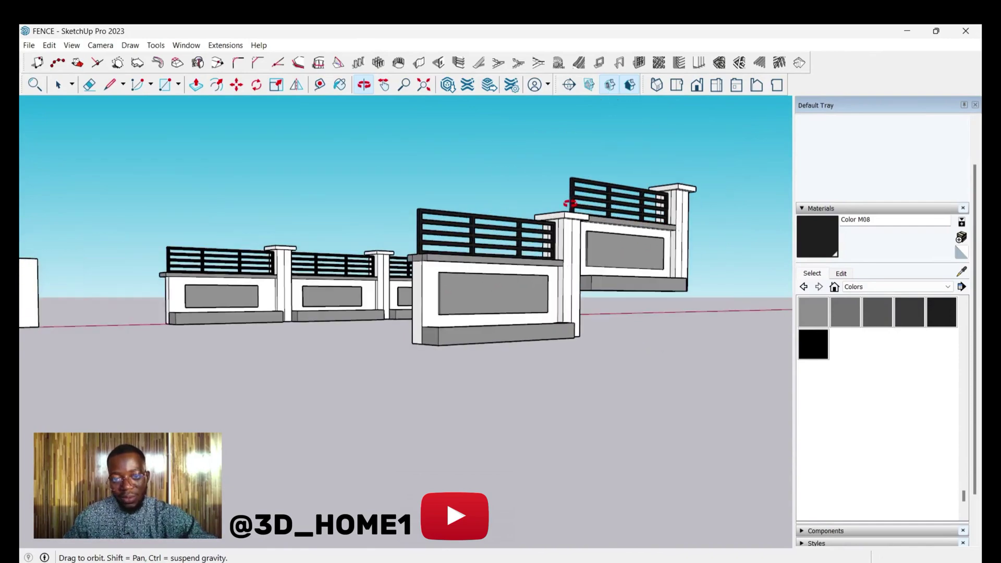
Step: Delete the raised copy of the fence module
scroll(598, 241, up, 5)
key(space)
click(627, 241)
scroll(626, 240, down, 2)
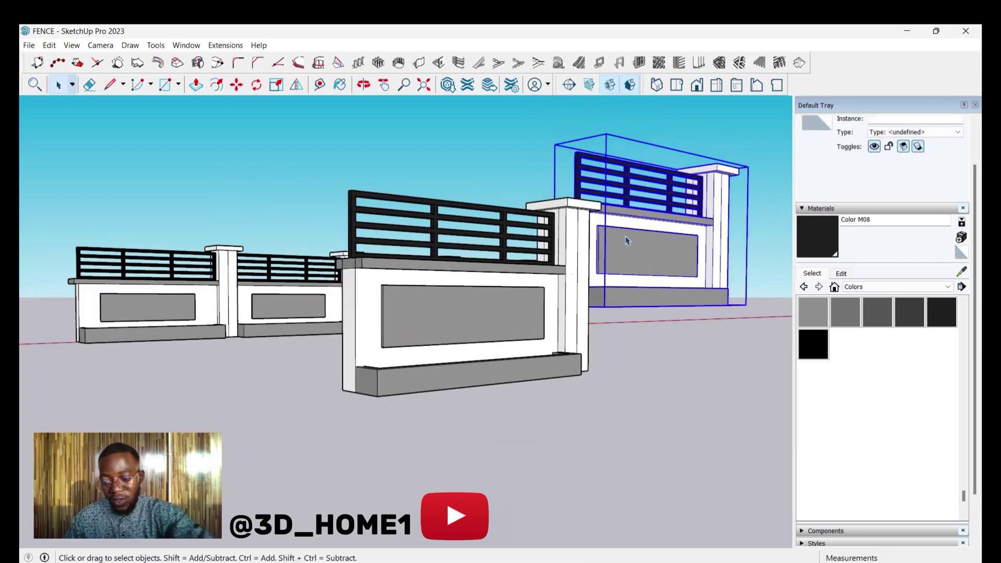
key(Delete)
scroll(302, 340, up, 3)
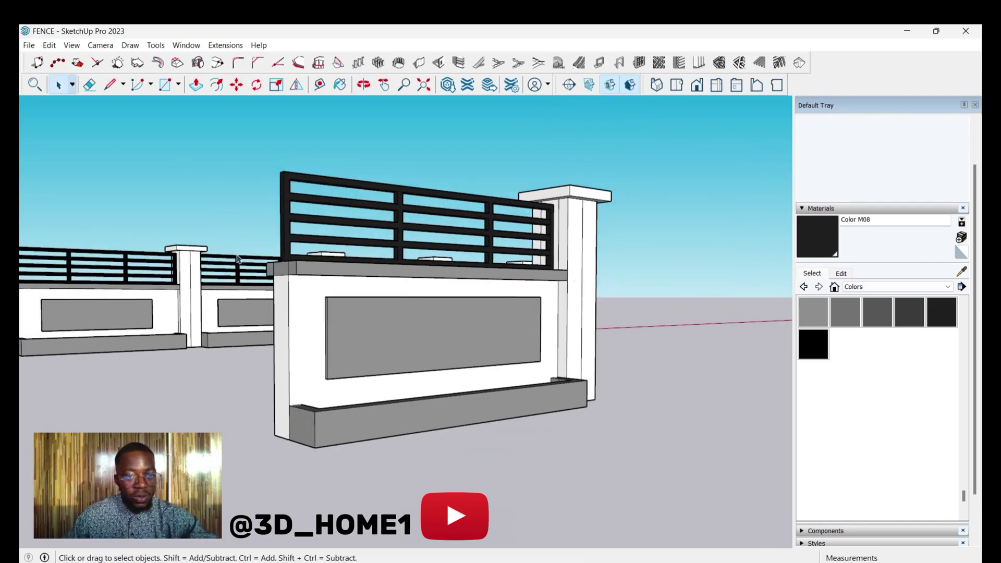
middle_drag(268, 270, 327, 283)
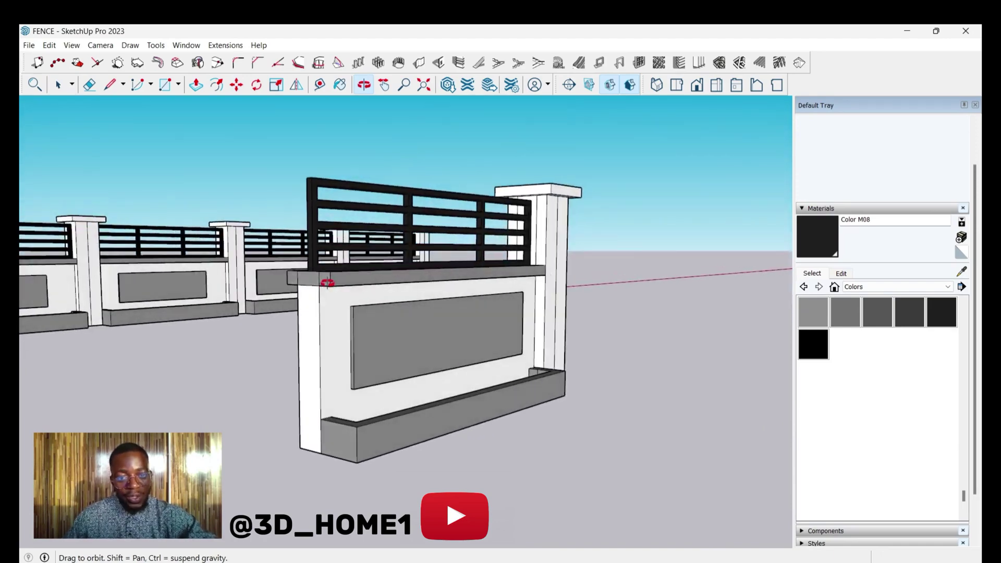
Step: Switch to a top view in parallel projection
click(684, 78)
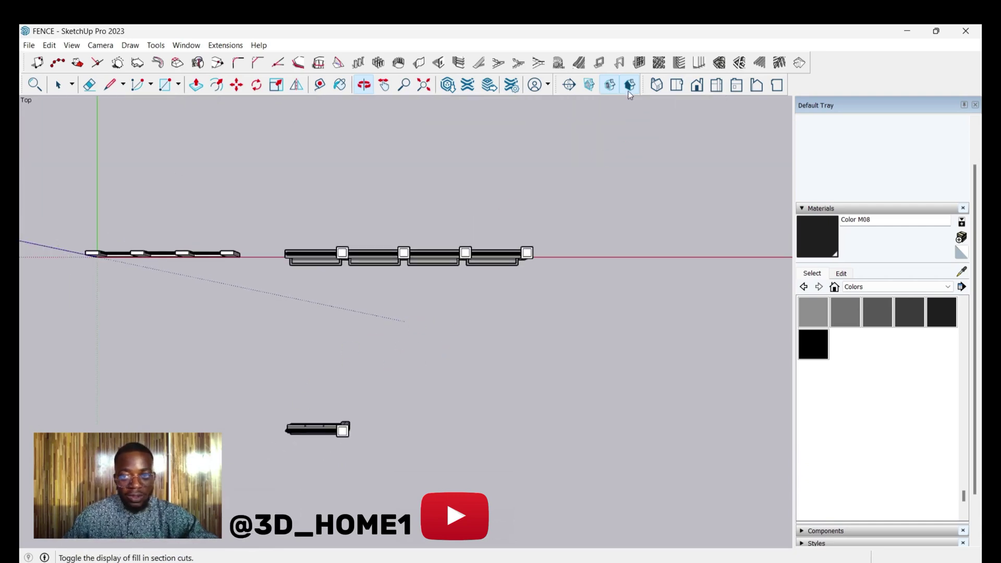
click(101, 45)
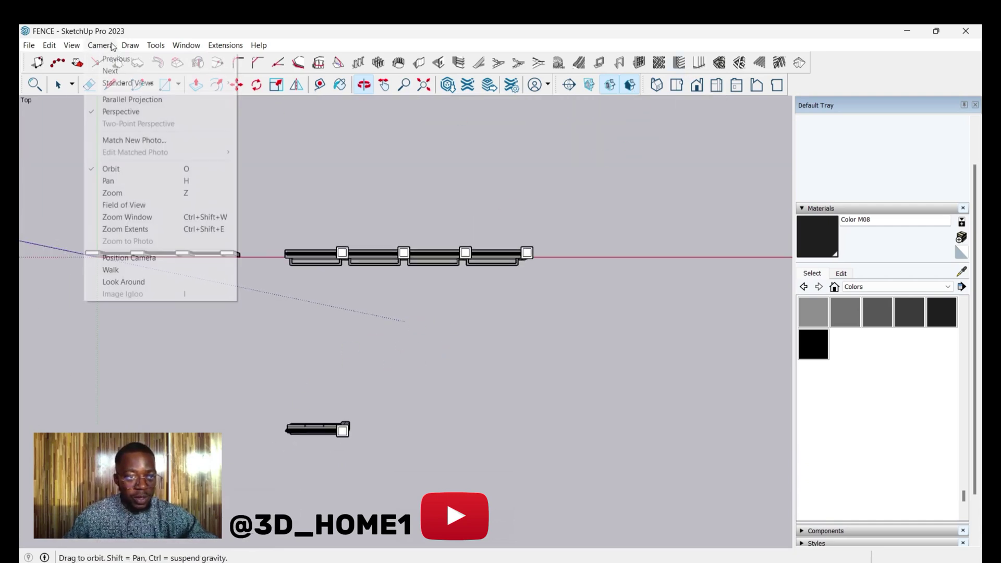
click(121, 99)
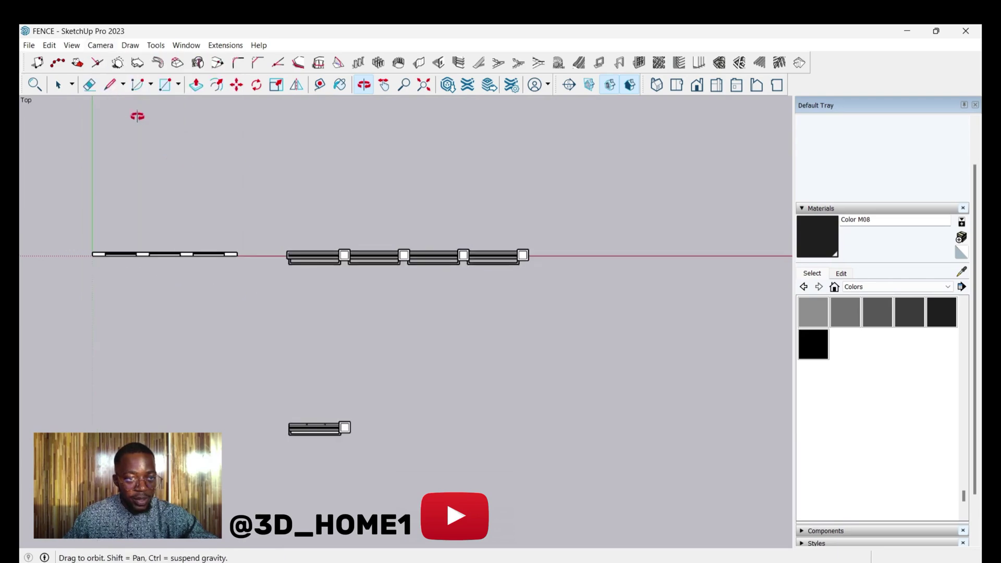
Step: Copy the single fence module 3447 mm along the red axis from its open end, aligning it with the inner outline of the column cap
scroll(323, 402, down, 1)
scroll(324, 420, up, 7)
key(space)
scroll(291, 453, up, 1)
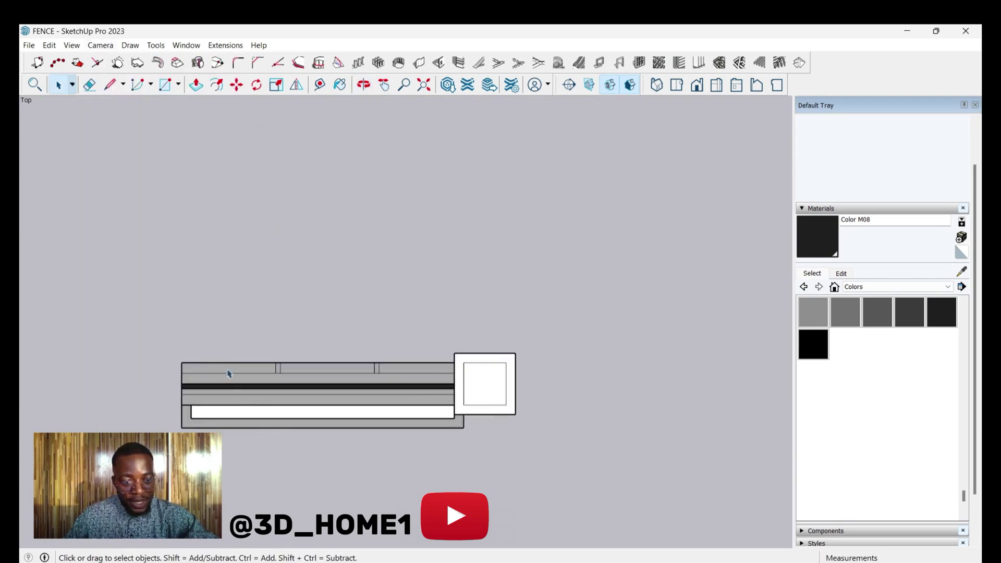
scroll(195, 372, up, 5)
scroll(195, 373, down, 1)
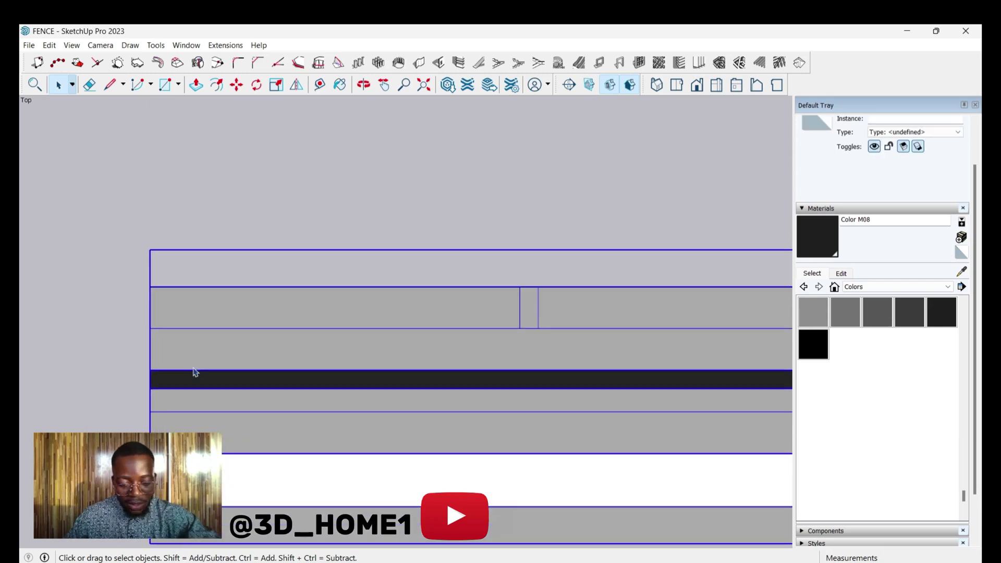
key(m)
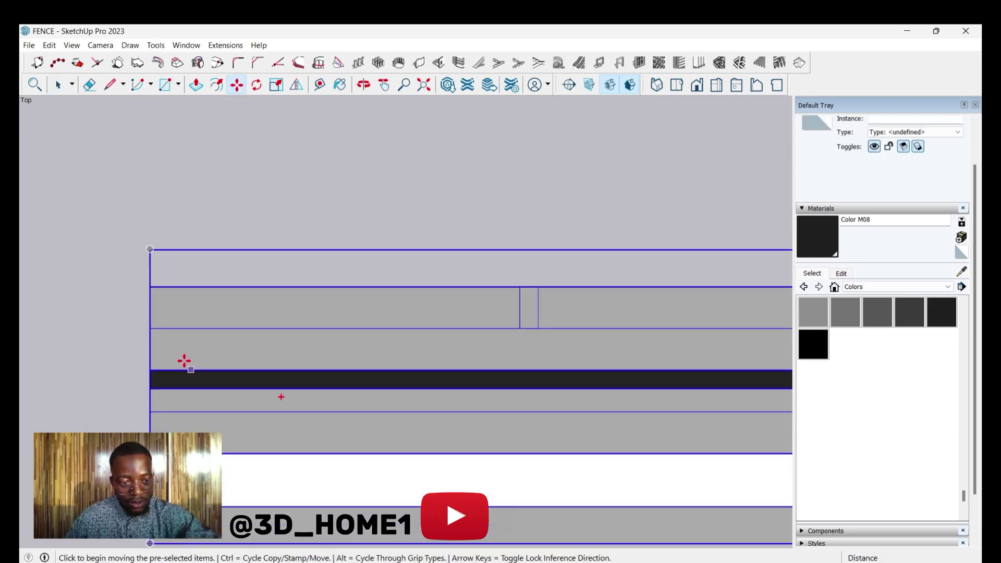
click(149, 328)
scroll(172, 318, down, 5)
key(ctrl)
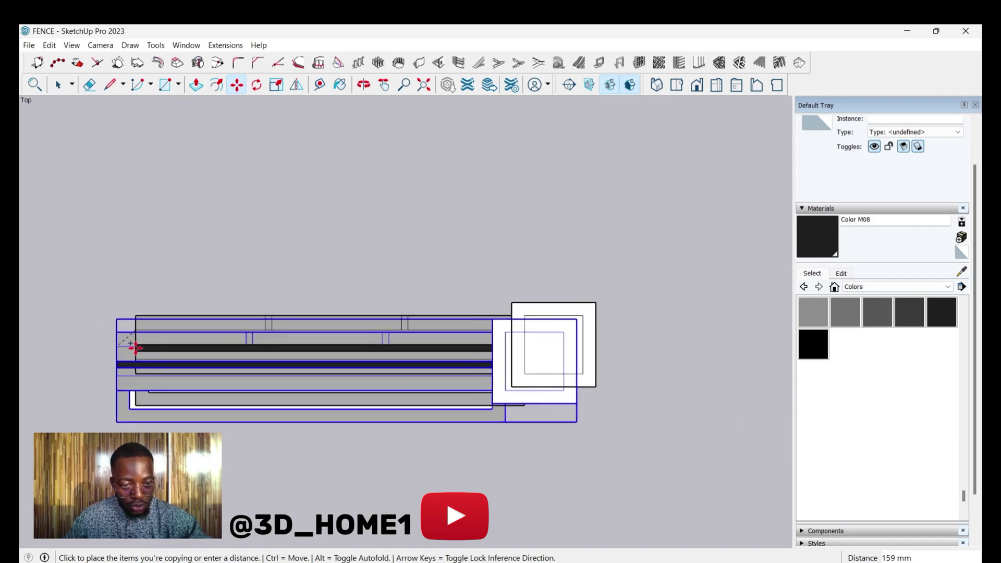
scroll(490, 315, up, 1)
scroll(357, 405, down, 2)
scroll(510, 376, up, 2)
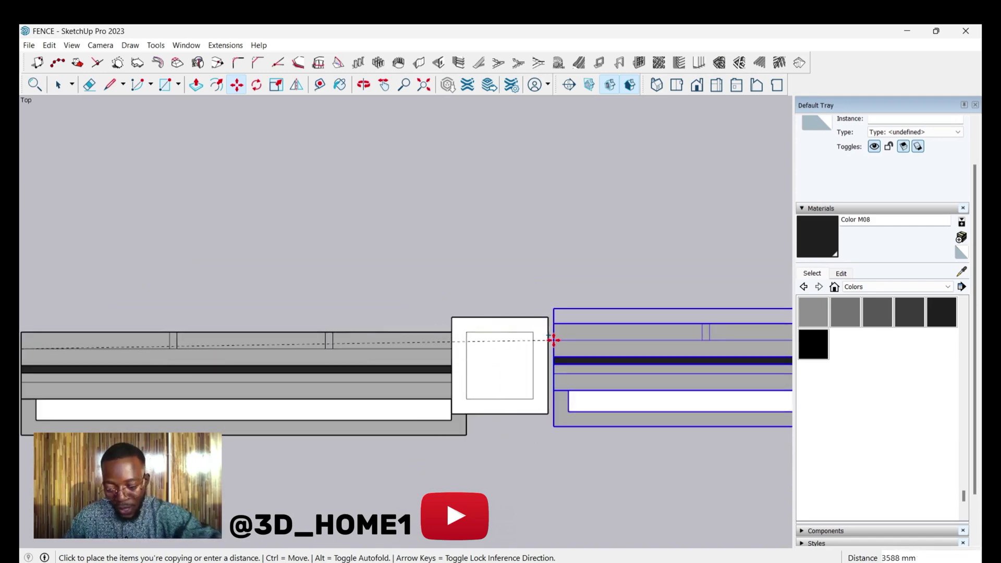
key(Right)
scroll(550, 341, up, 2)
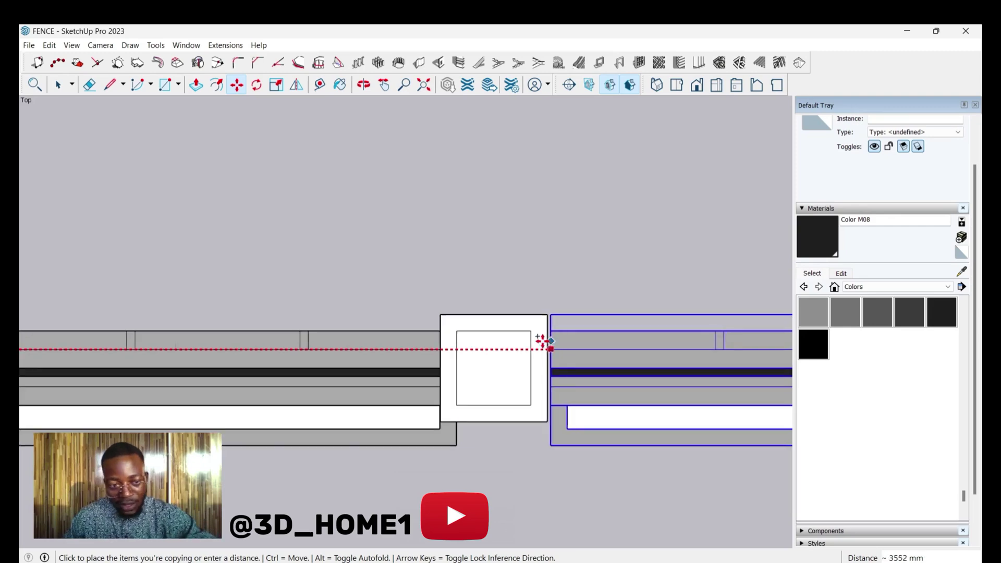
scroll(545, 346, up, 2)
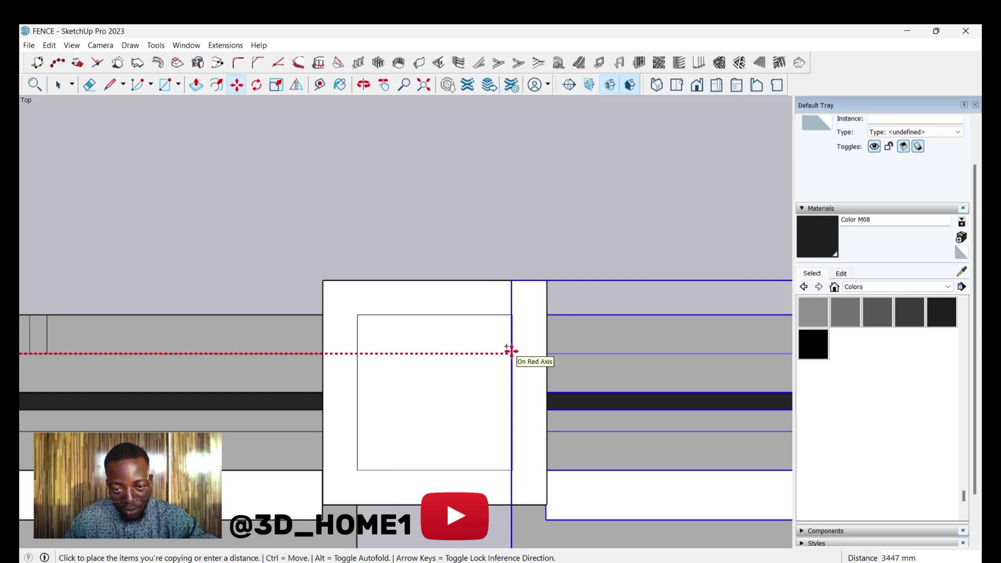
click(510, 352)
scroll(333, 328, down, 3)
scroll(324, 312, down, 2)
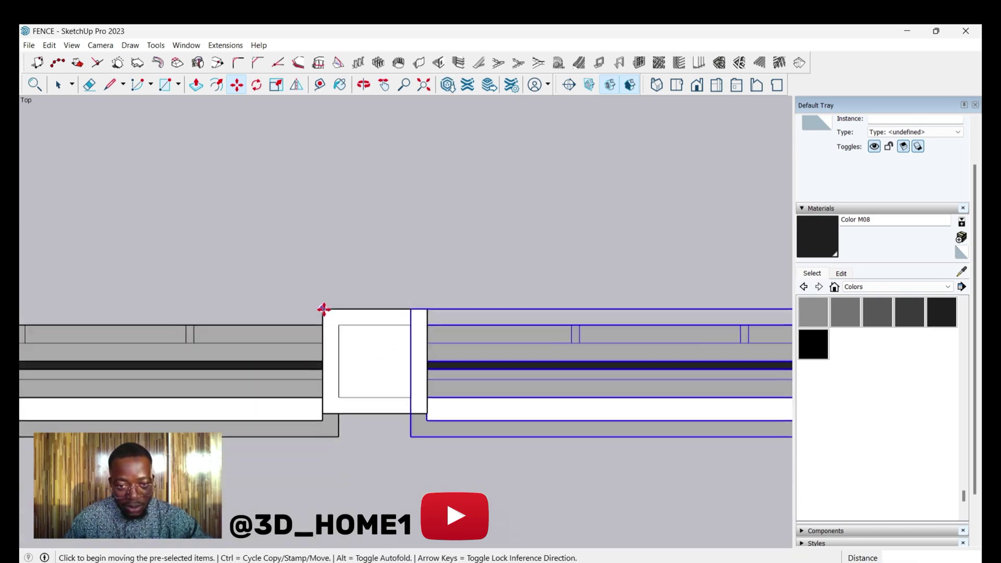
key(ctrl+t)
key(space)
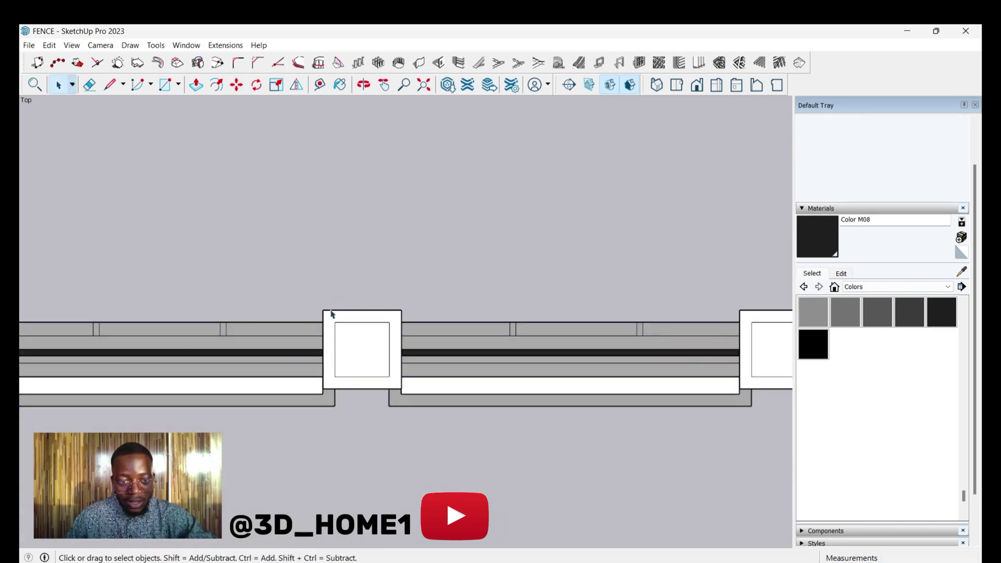
Step: Copy the second fence module 3447 mm along the row, from the first column cap's outer corner to the matching corner of the second cap
click(330, 317)
scroll(331, 319, up, 2)
scroll(324, 341, down, 3)
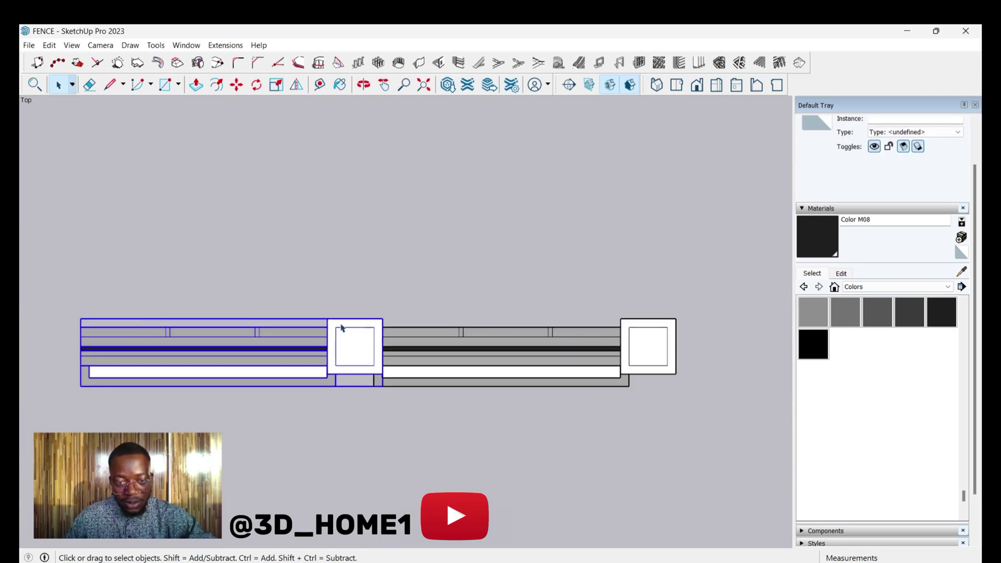
click(433, 352)
scroll(363, 359, up, 2)
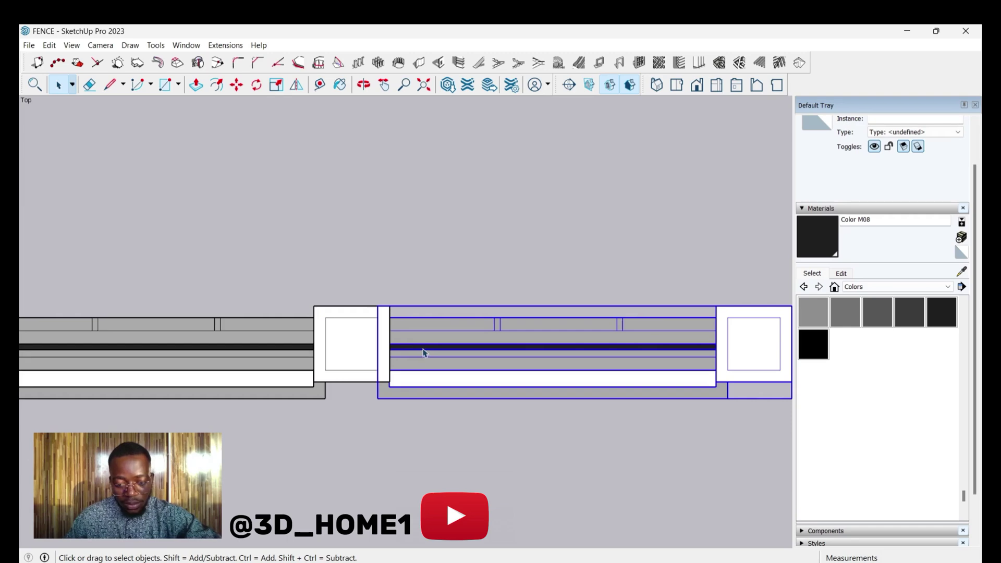
key(m)
scroll(350, 332, down, 3)
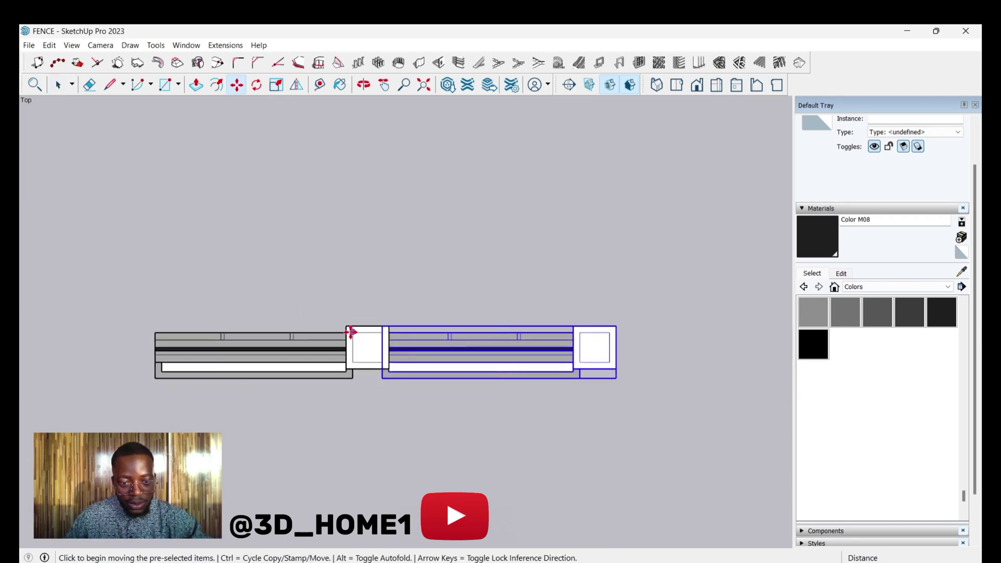
scroll(351, 331, up, 1)
scroll(351, 332, down, 1)
scroll(351, 332, up, 2)
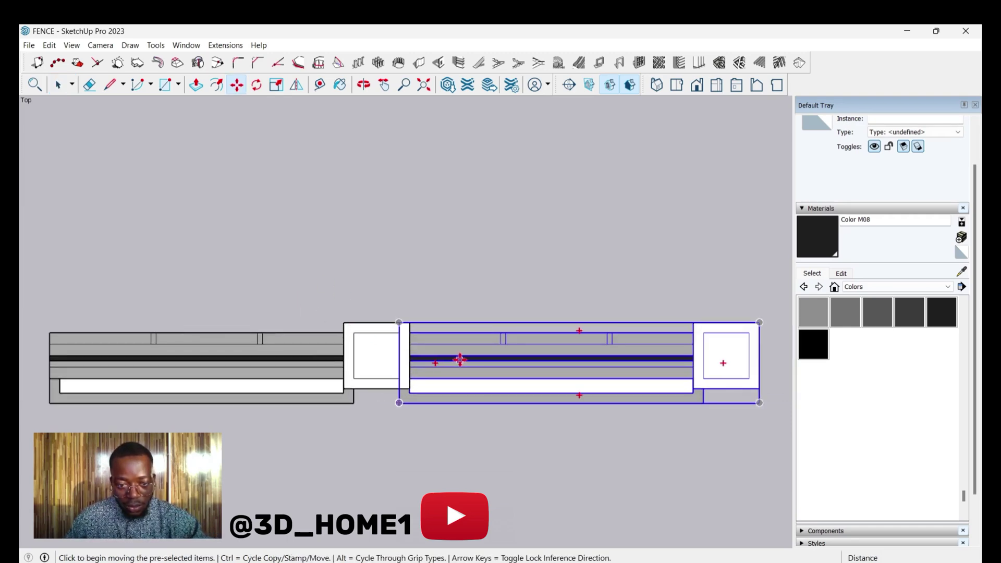
scroll(336, 329, up, 3)
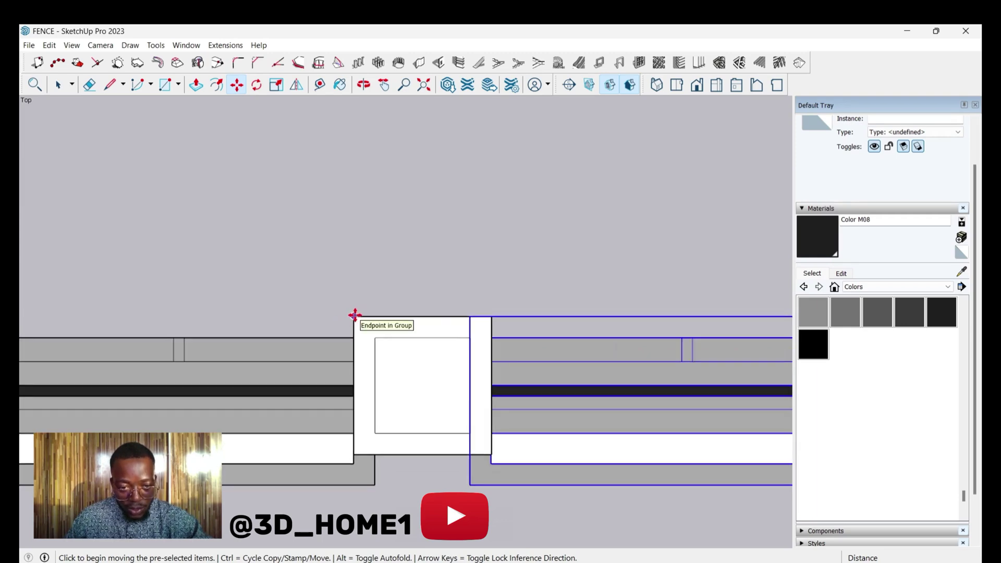
click(354, 315)
key(ctrl)
scroll(195, 328, down, 3)
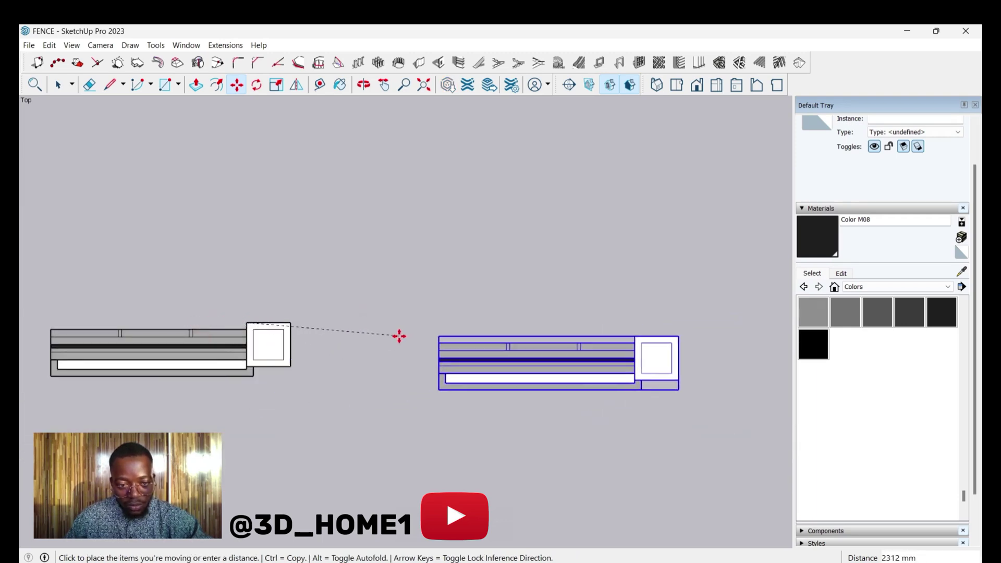
scroll(319, 325, up, 1)
scroll(470, 325, up, 4)
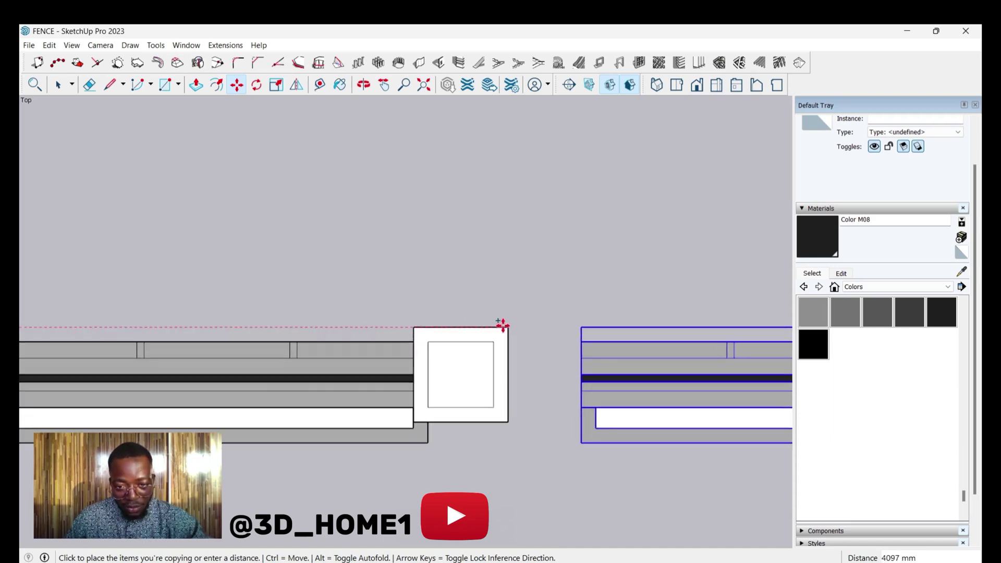
click(404, 325)
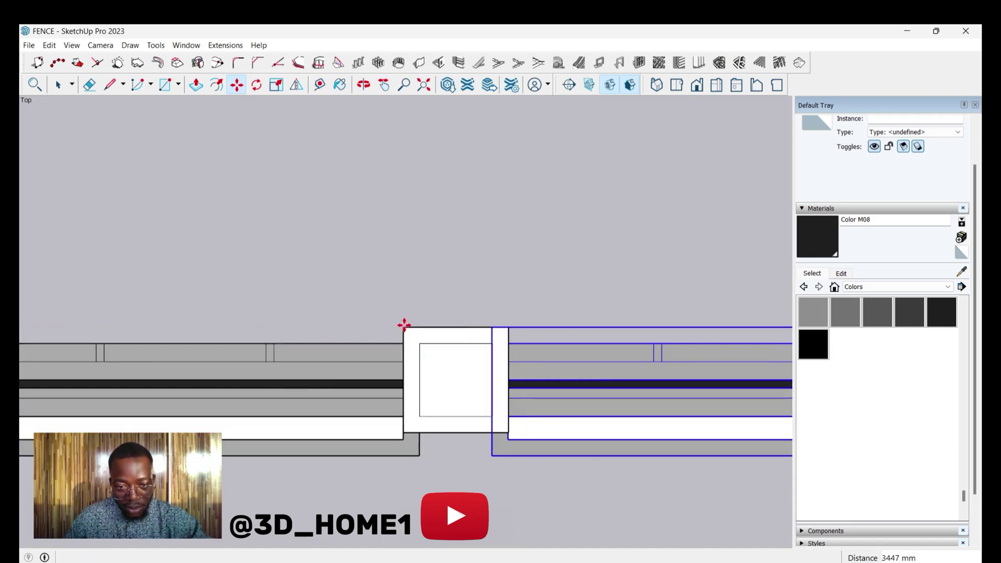
Step: Add a fourth and a fifth fence module to the row, copying each 3447 mm between matching column cap corners
click(404, 326)
scroll(221, 323, down, 1)
scroll(465, 330, down, 2)
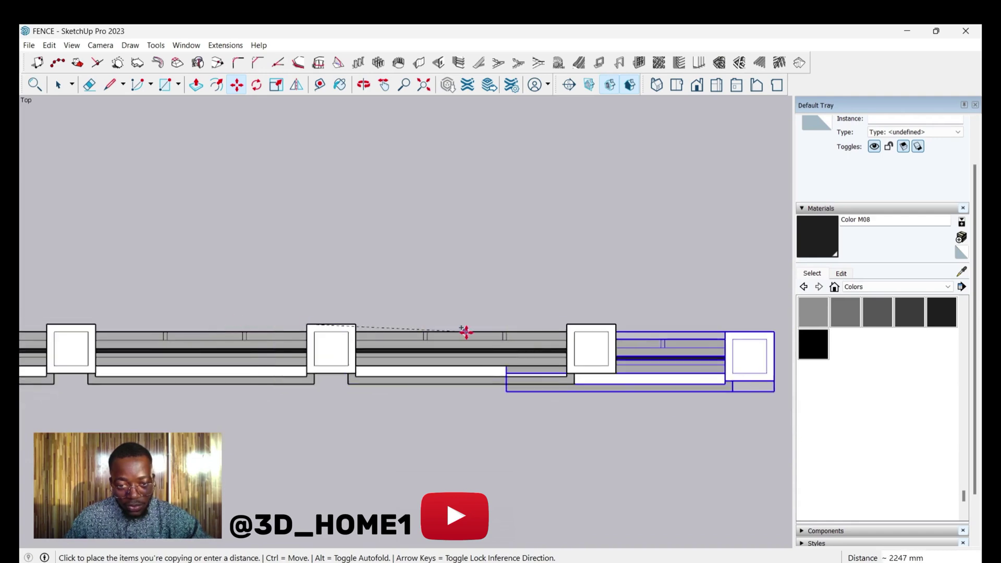
scroll(566, 324, up, 3)
click(570, 326)
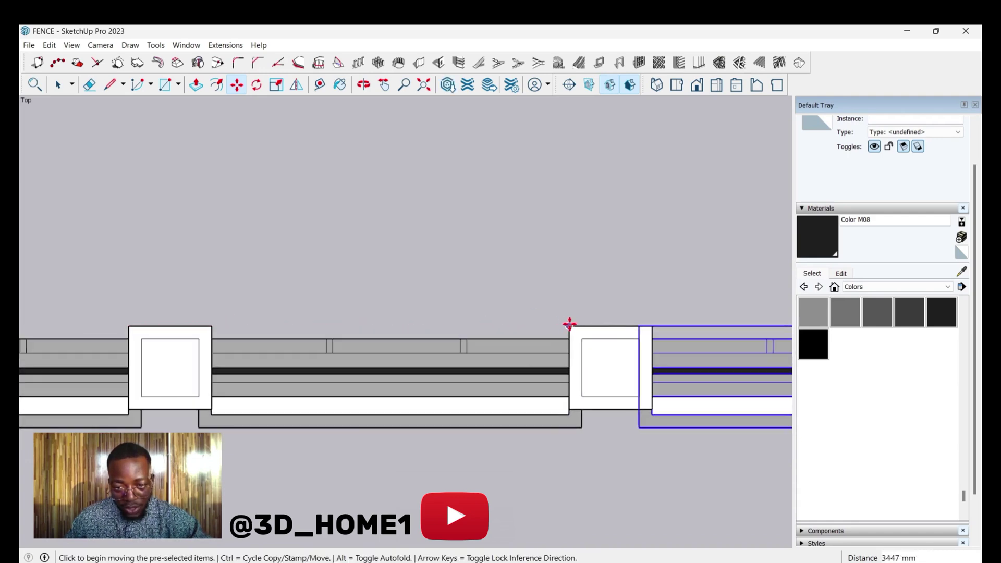
click(567, 326)
scroll(277, 337, down, 3)
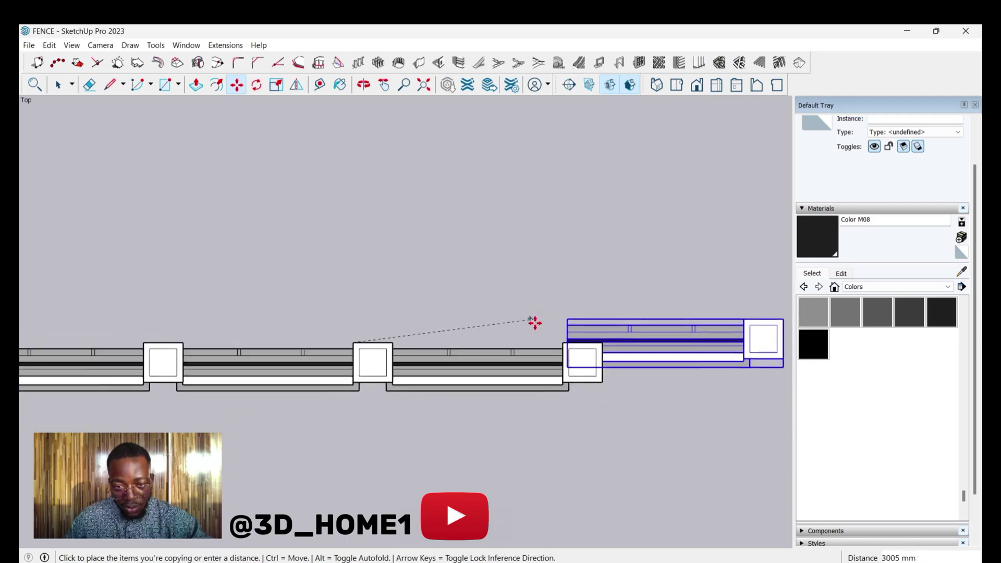
scroll(572, 349, up, 3)
click(571, 344)
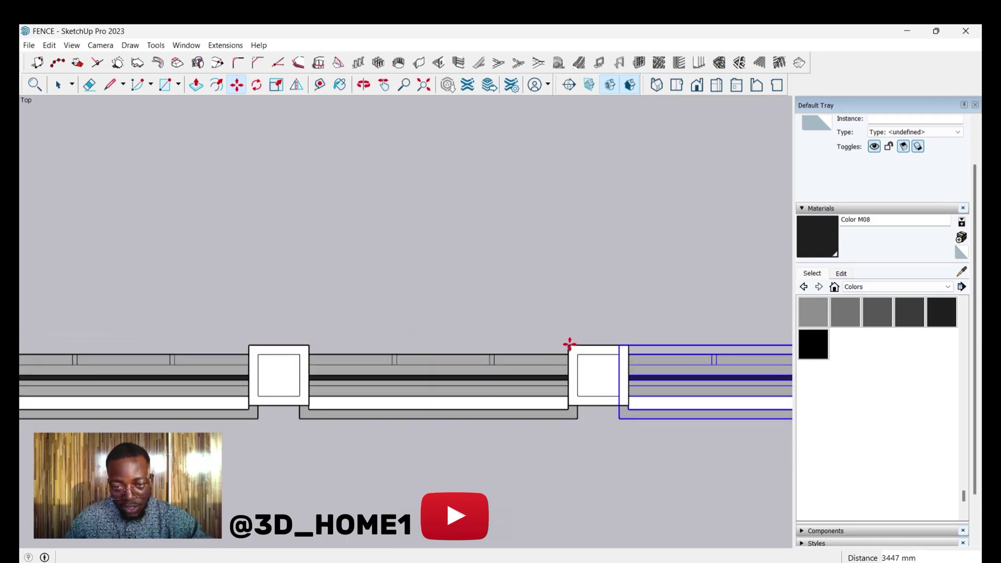
Step: Extend the row with a sixth and a seventh fence module, copied between matching column cap corners, and clear the selection
scroll(157, 370, down, 3)
scroll(393, 358, up, 4)
click(407, 344)
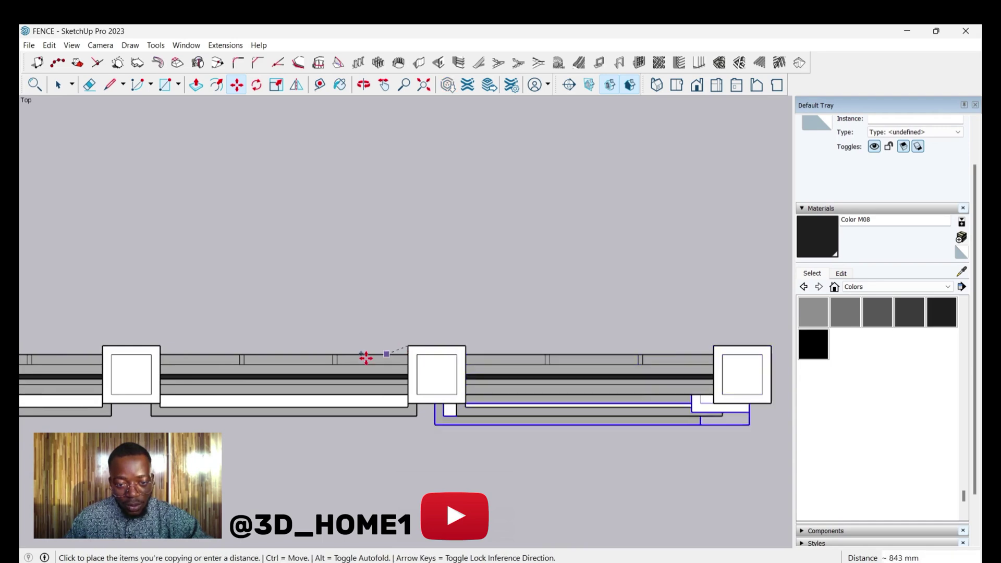
scroll(250, 393, down, 3)
scroll(446, 351, up, 4)
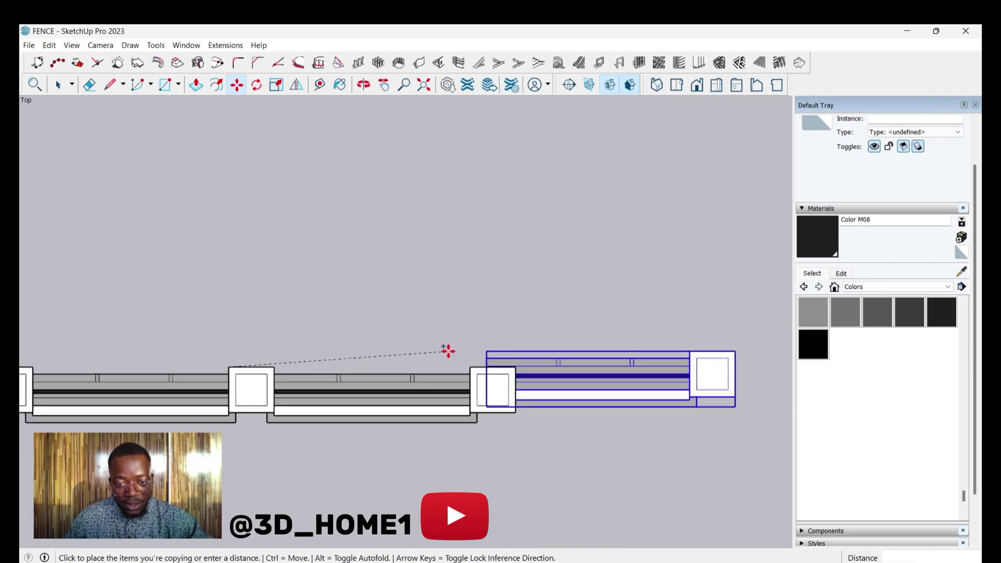
click(471, 365)
click(471, 365)
scroll(299, 371, down, 3)
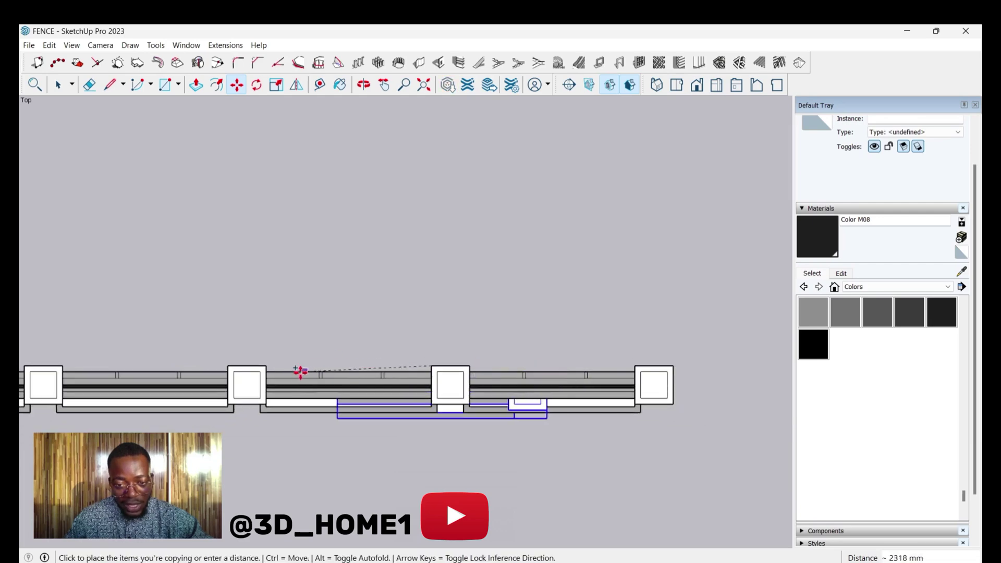
scroll(445, 351, up, 4)
scroll(441, 362, down, 5)
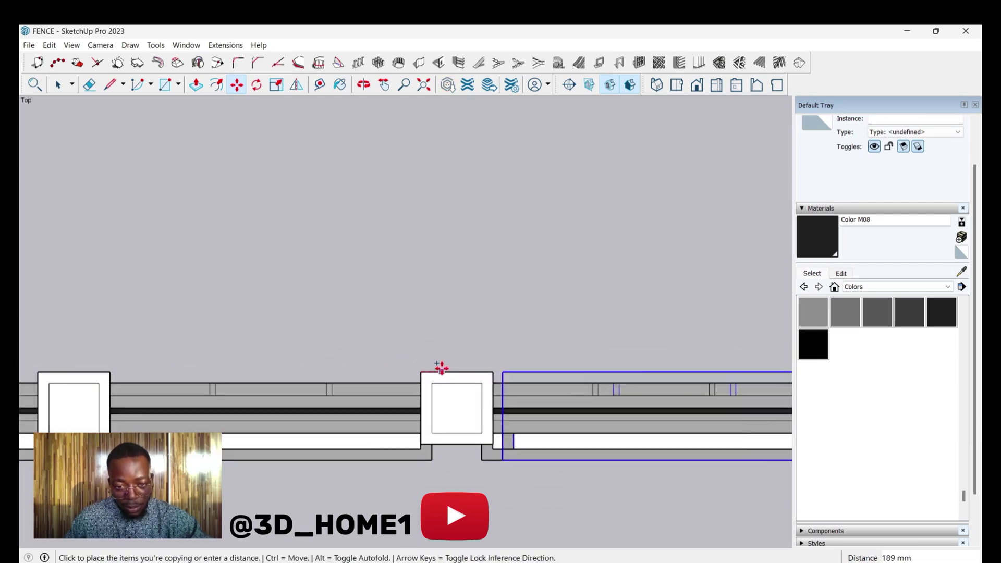
scroll(421, 370, down, 3)
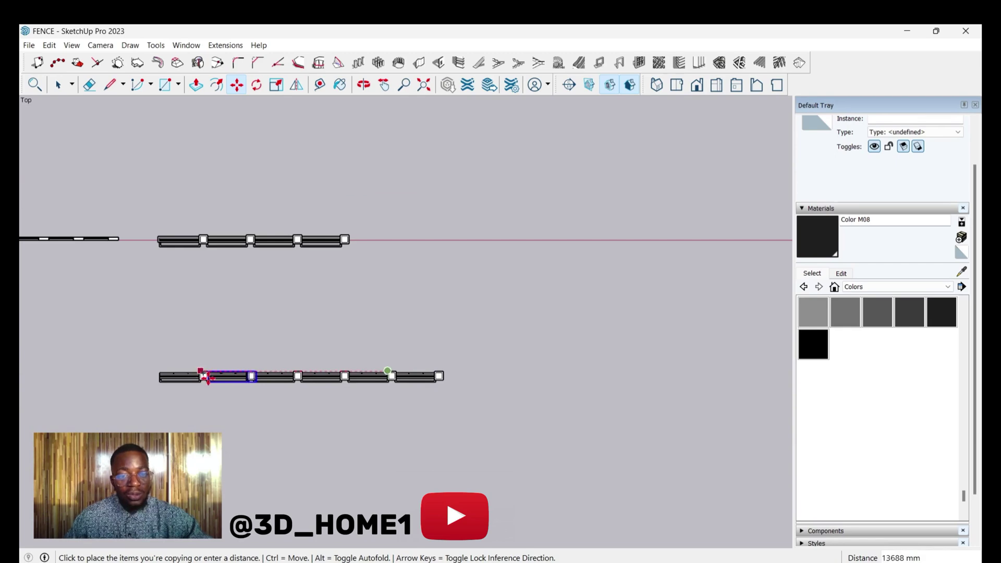
scroll(485, 374, up, 5)
scroll(438, 372, up, 4)
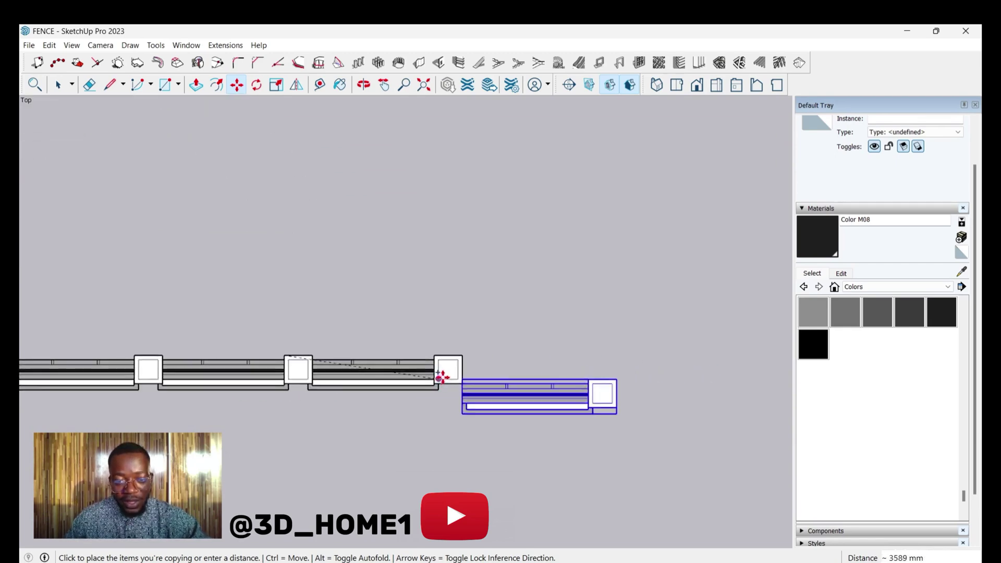
click(434, 351)
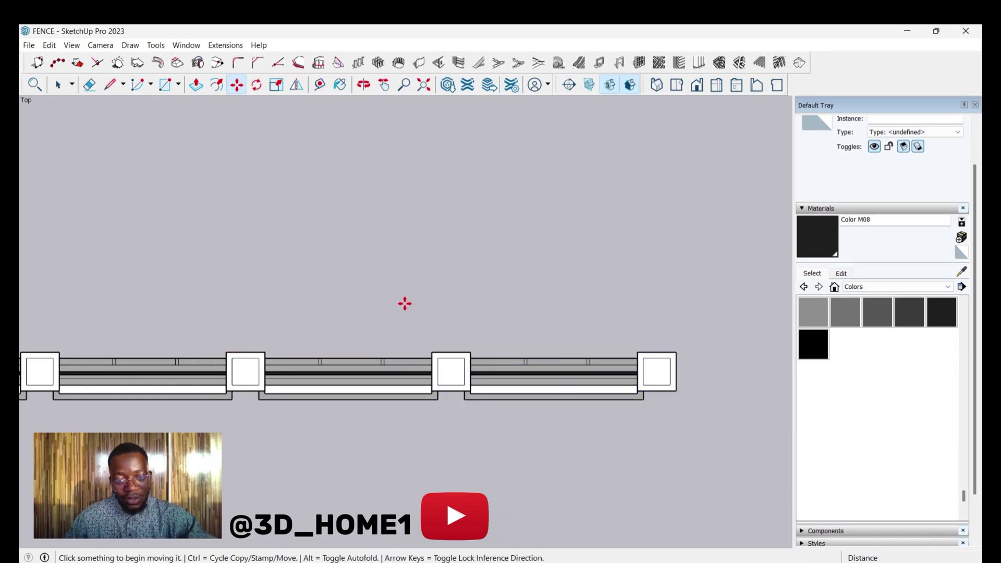
key(space)
click(396, 223)
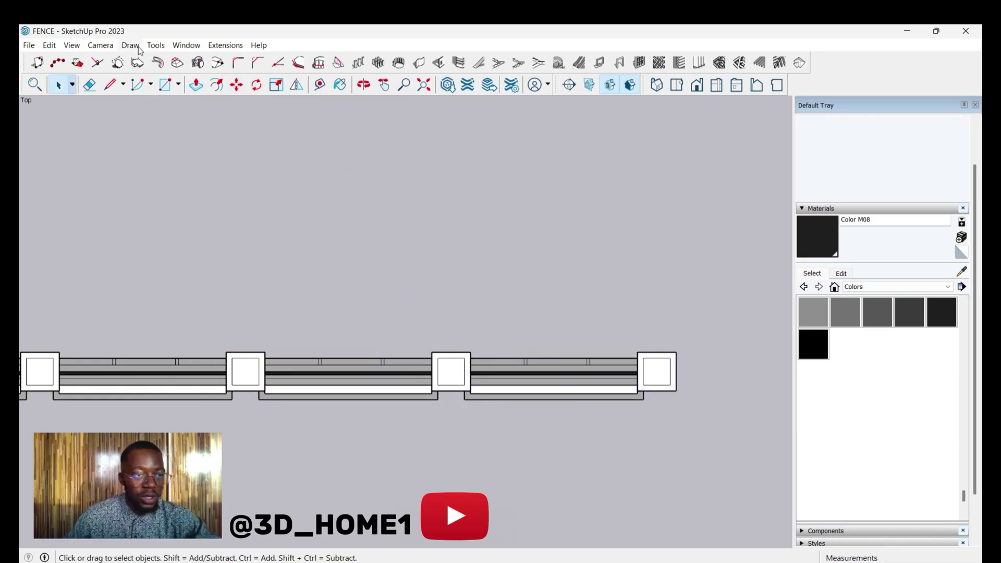
Step: Switch to perspective projection and inspect the whole seven-module fence from an elevated front angle beside the existing example
click(94, 47)
click(112, 109)
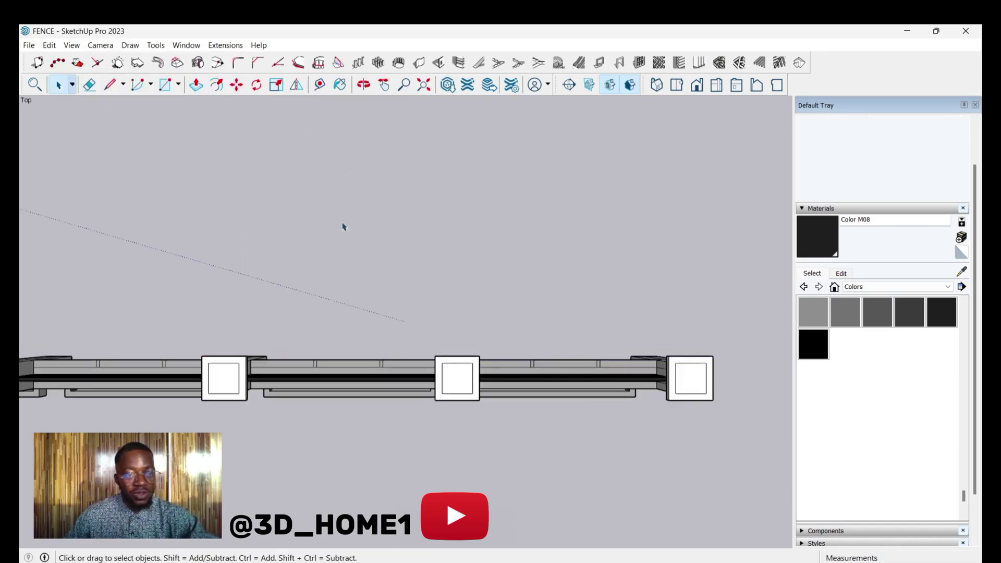
middle_drag(469, 402, 364, 397)
drag(364, 397, 392, 264)
drag(226, 355, 306, 333)
scroll(345, 298, up, 6)
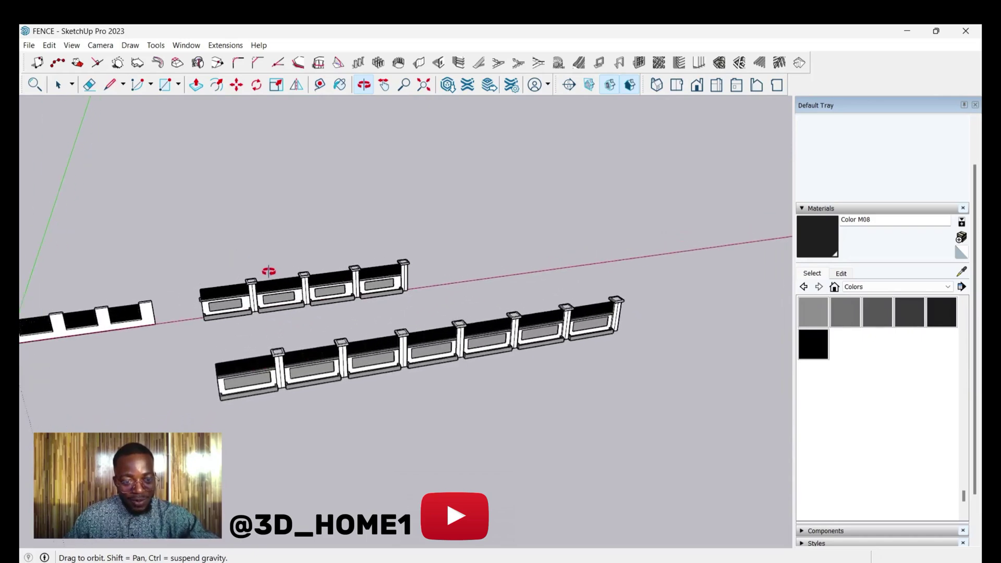
drag(268, 273, 307, 333)
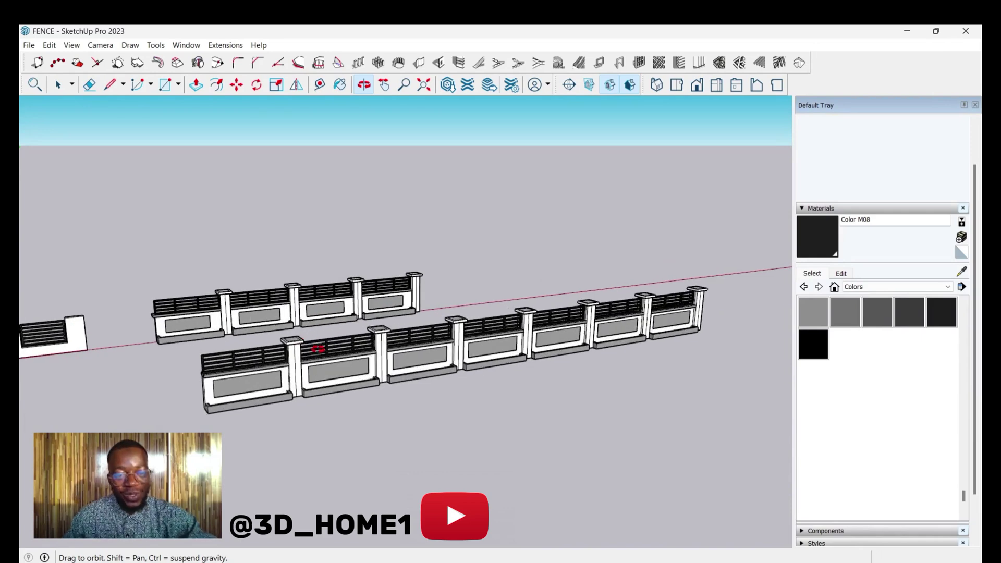